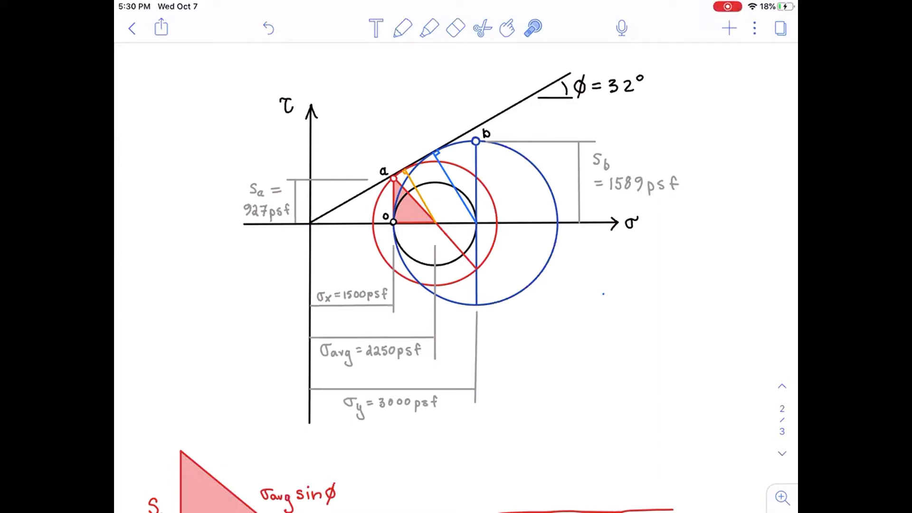
- Review the Mohr's circle diagram and the shear strength calculations for Sa and Sb in the handwritten notes
scroll(487, 169, up, 5)
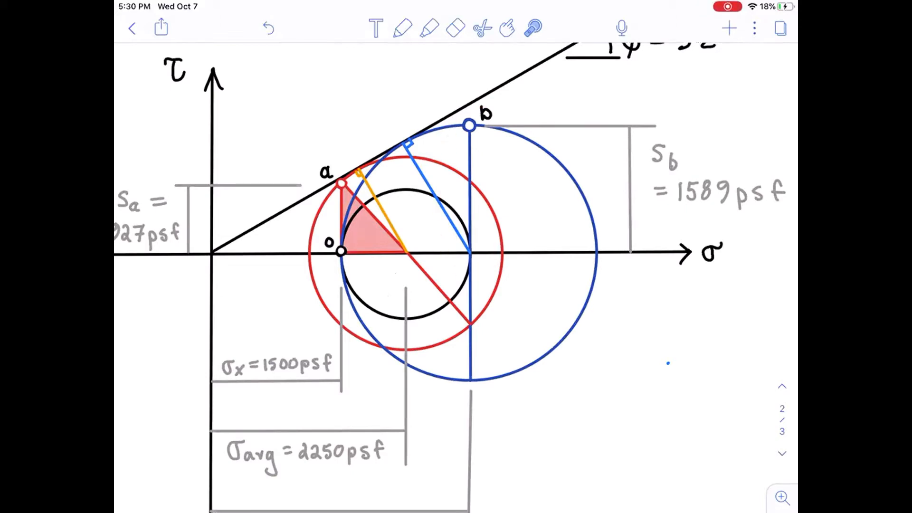
scroll(456, 278, down, 4)
scroll(456, 277, down, 10)
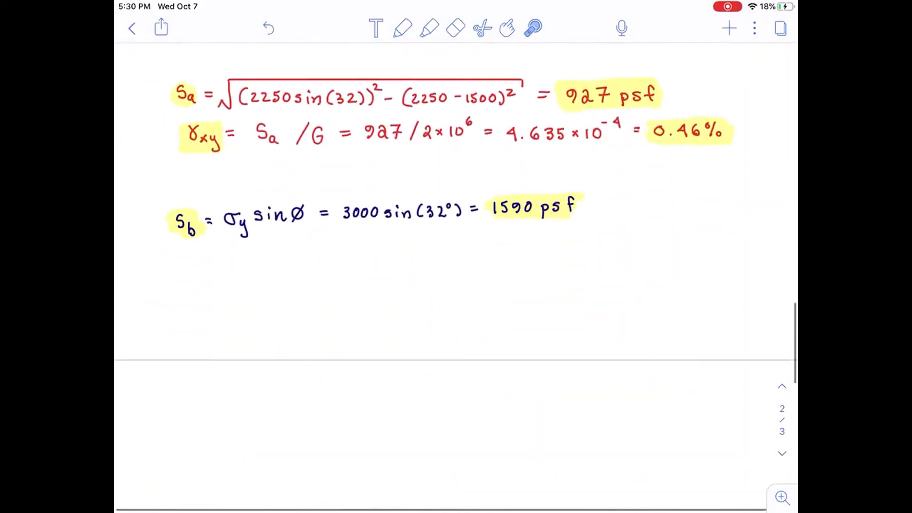
scroll(455, 264, up, 3)
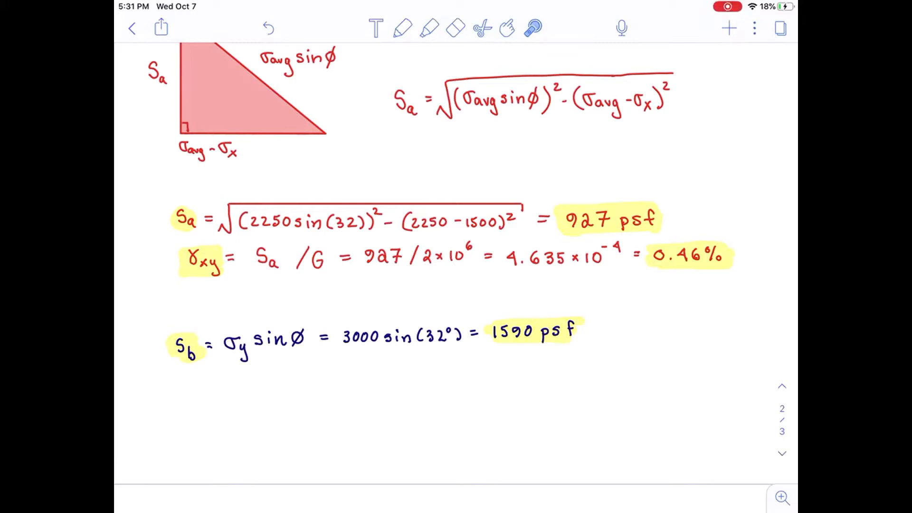
scroll(456, 275, up, 15)
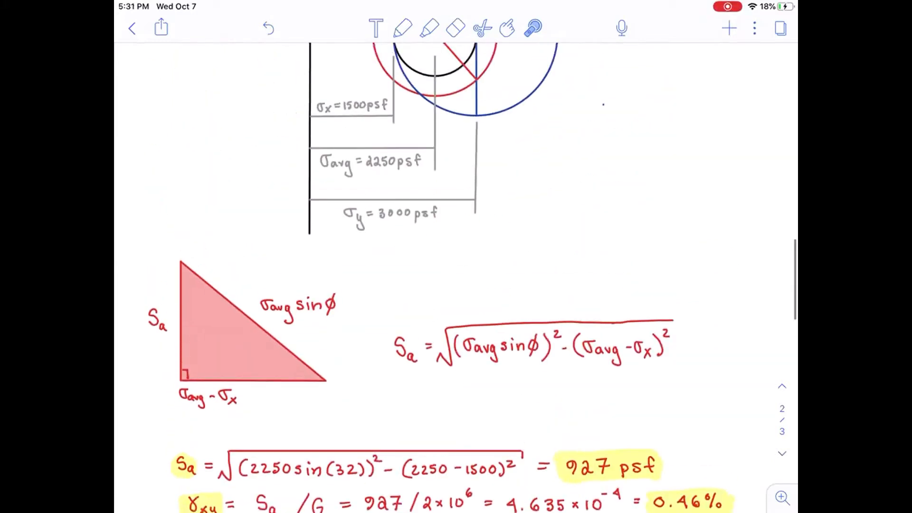
scroll(456, 275, down, 15)
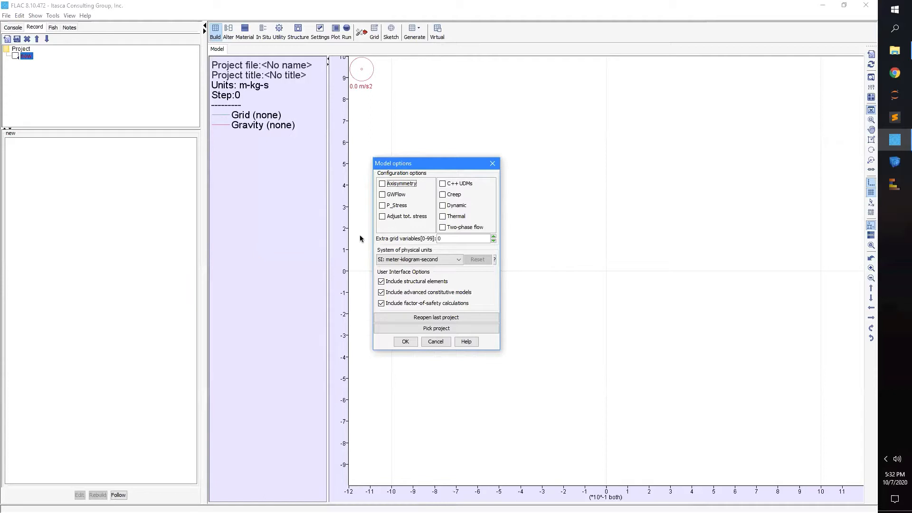
- In FLAC's model options, request 1 extra grid variable and choose the Imperial: foot-slug-second unit system
double_click(445, 240)
text(1)
click(438, 259)
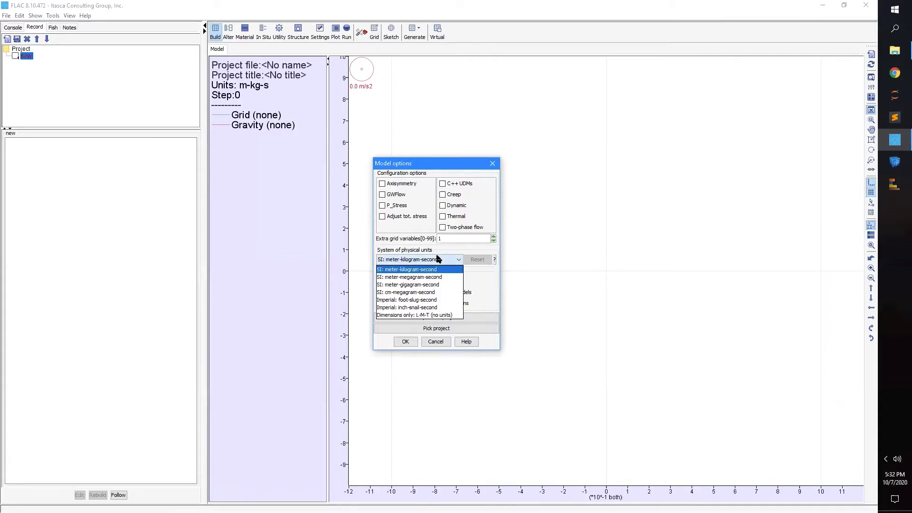
click(415, 300)
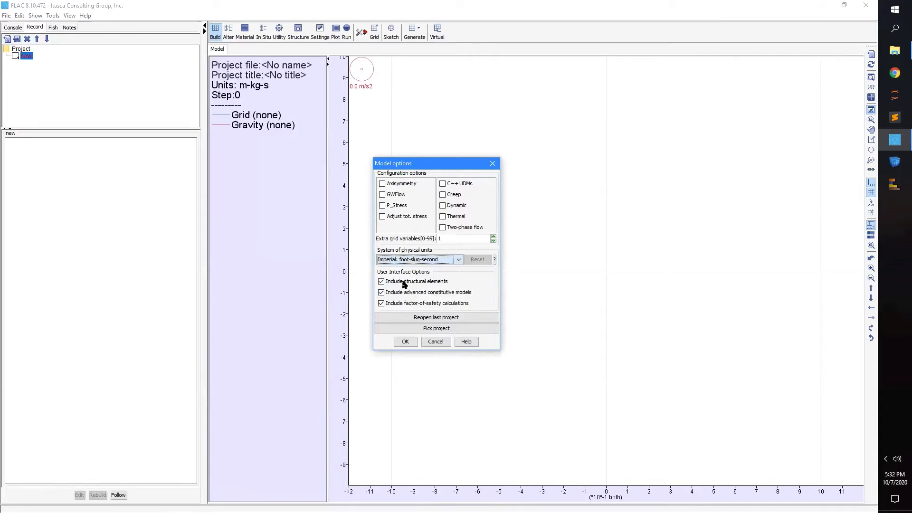
- Exclude structural elements, advanced constitutive models and factor-of-safety calculations, and accept the model options
click(399, 281)
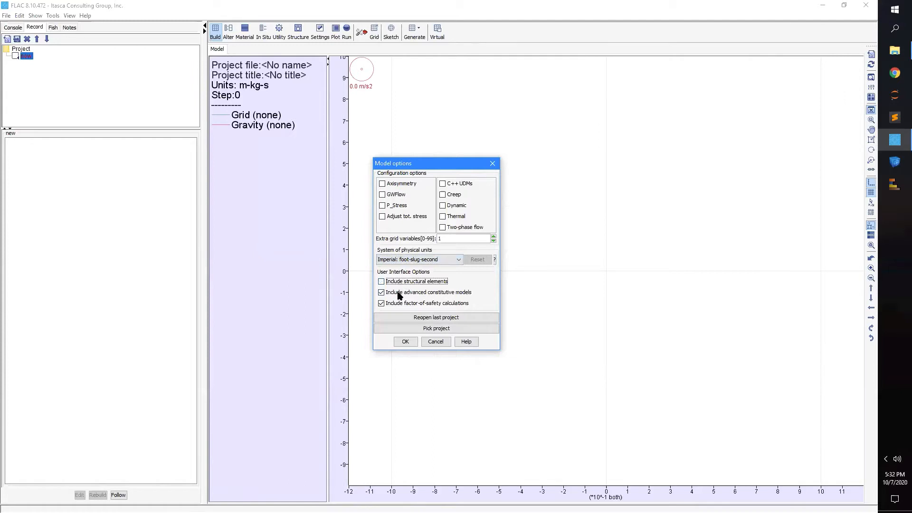
click(398, 292)
click(398, 302)
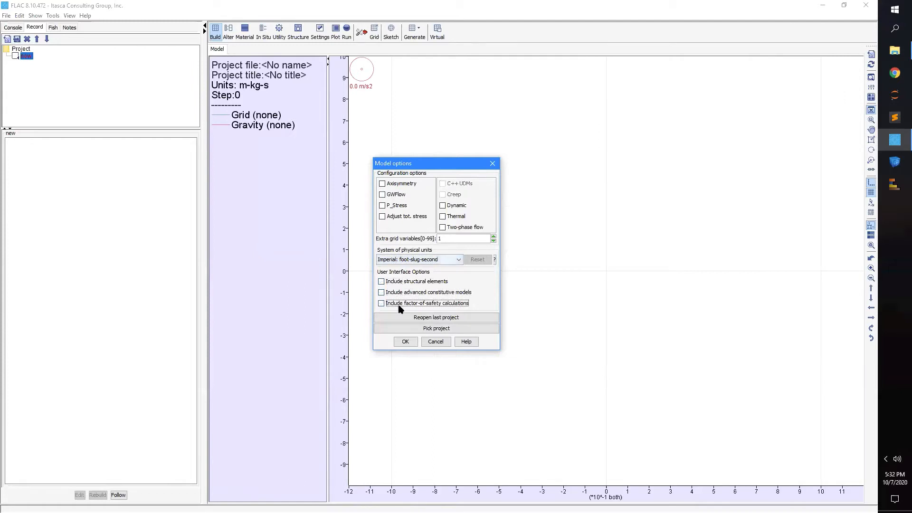
click(408, 345)
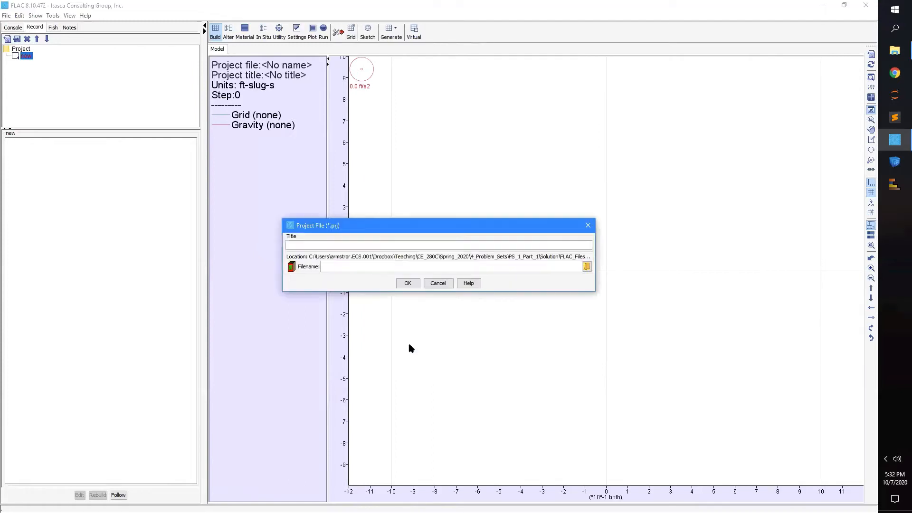
- Set the project file to Tutorial_2 in the Tutorial_2 folder inside FLAC_Training on the Desktop
click(586, 266)
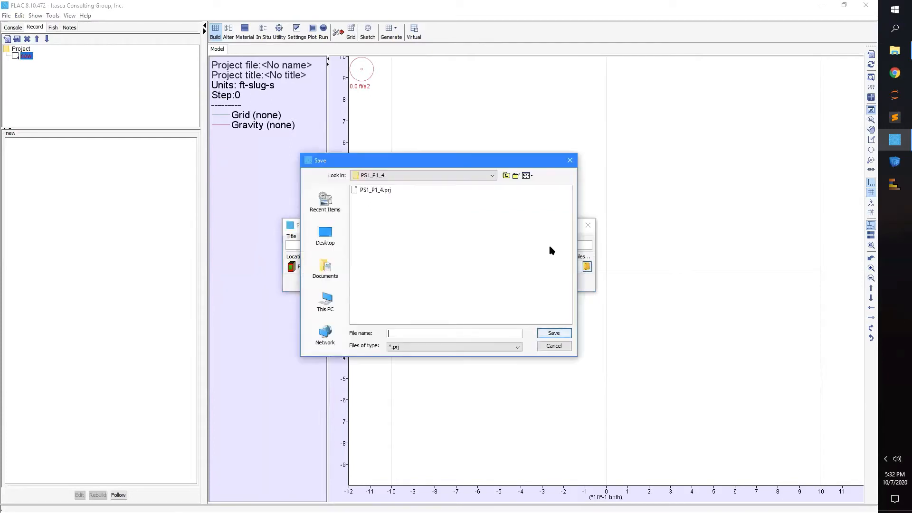
click(325, 235)
double_click(374, 250)
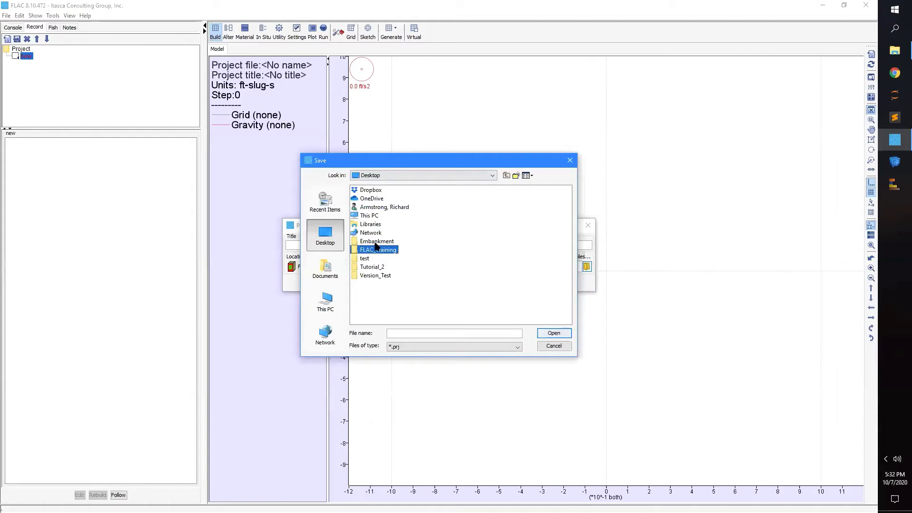
double_click(372, 199)
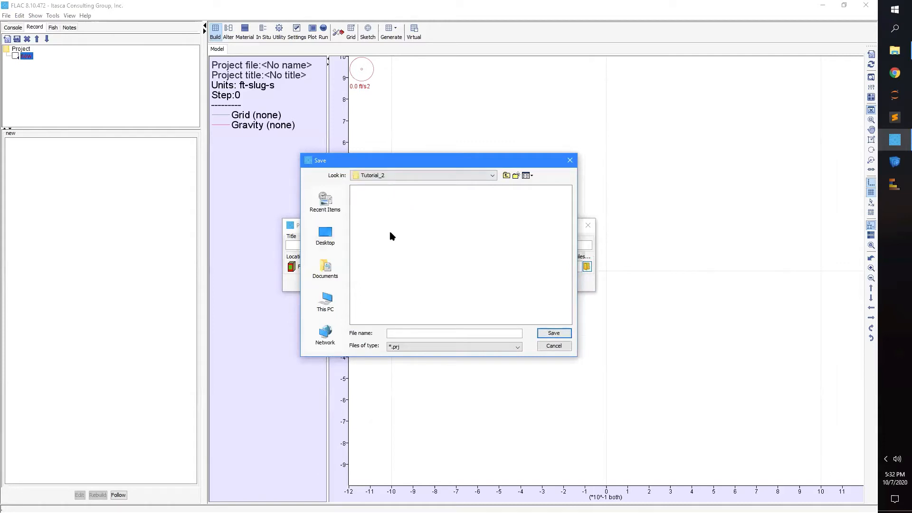
click(403, 333)
text(Tutorial_2)
key(Return)
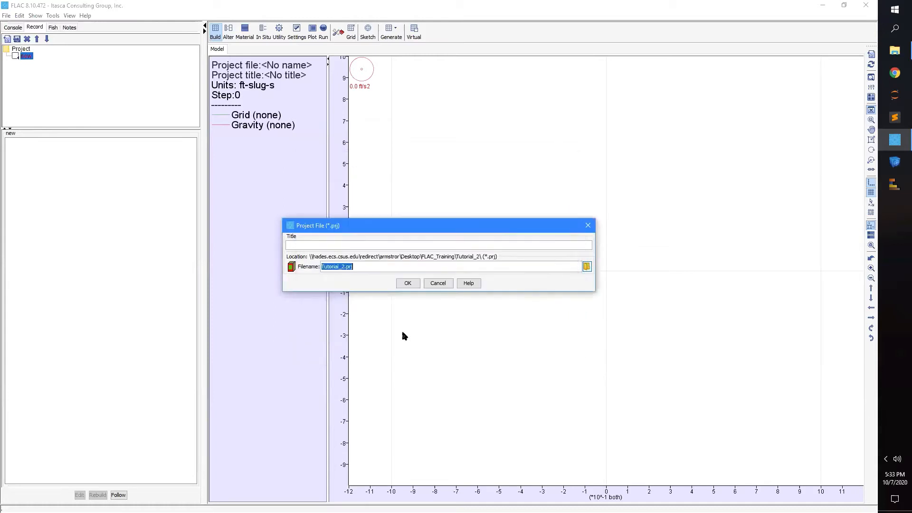
- Title the project "Tutorial 2" and create the project file
click(345, 244)
text(Tutorial 2)
click(398, 282)
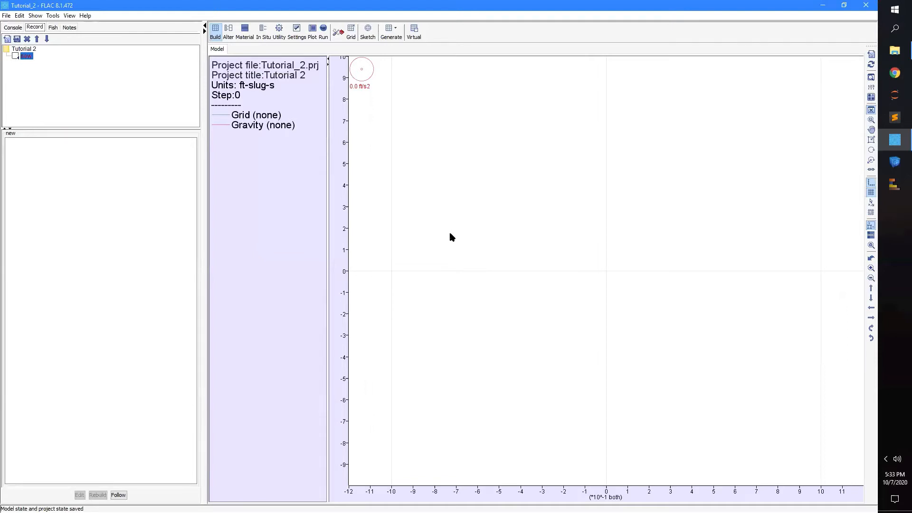
- Create a grid with 1 zone along the X-axis and 1 zone along the Y-axis
click(350, 31)
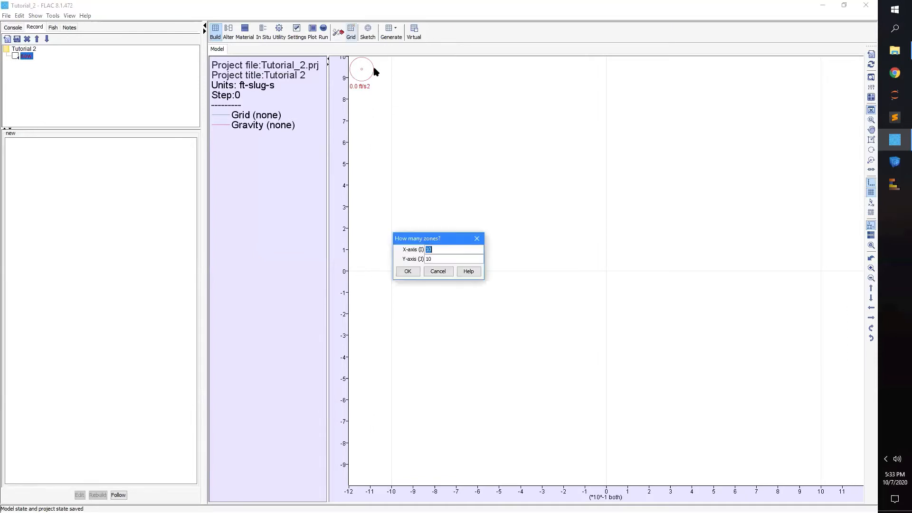
text(1)
key(Tab)
text(1)
key(Return)
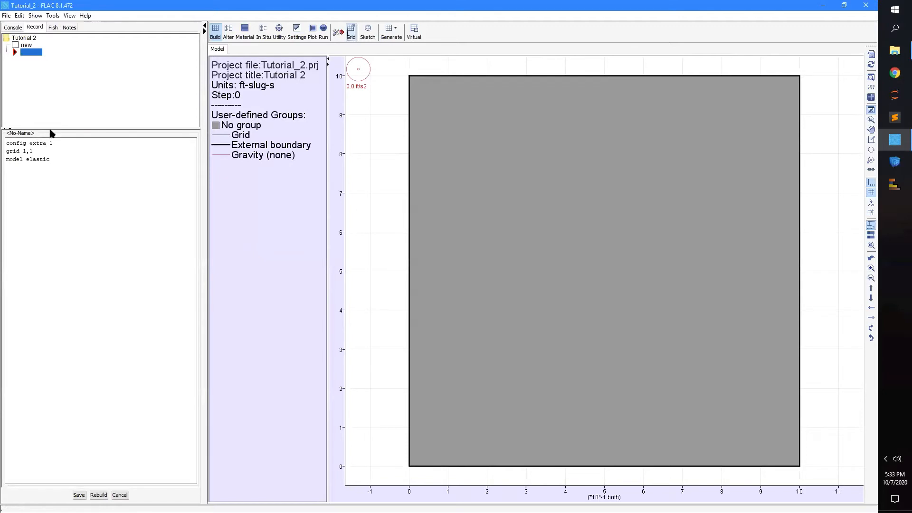
- Start defining a new Mohr-Coulomb material named Soil with the class left blank
click(241, 37)
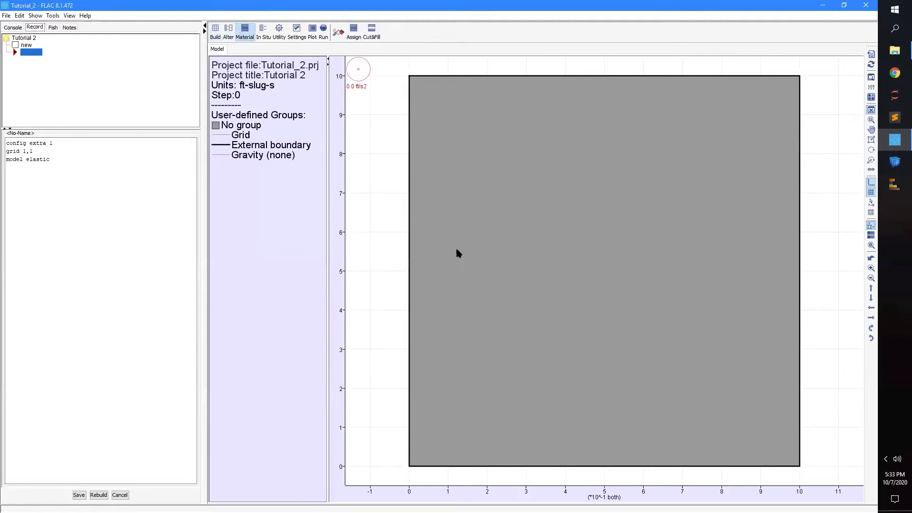
click(360, 37)
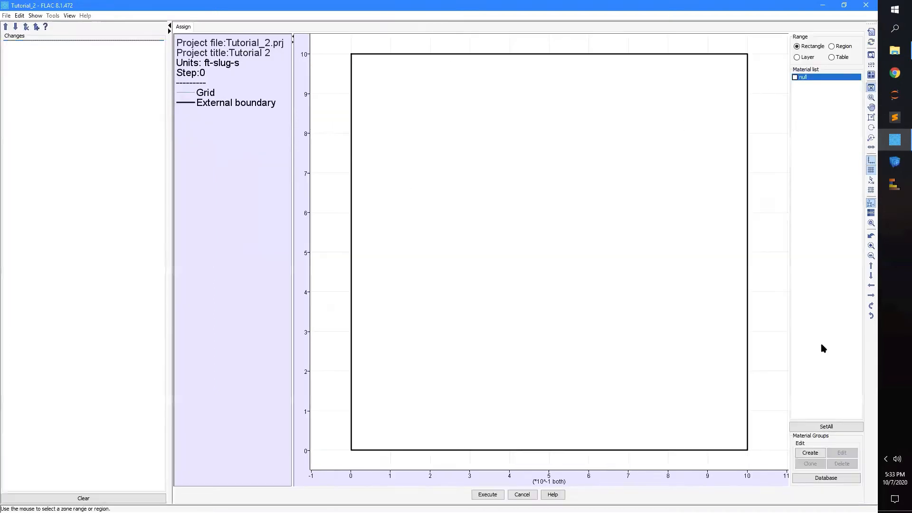
click(811, 453)
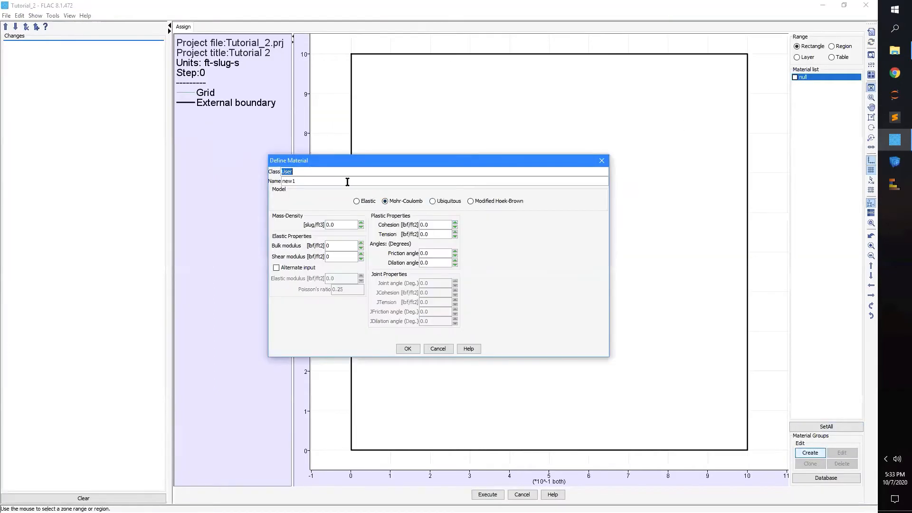
key(BackSpace)
double_click(325, 182)
text(Soil)
- Give the Soil material a mass-density of 4 slug/ft3, bulk modulus 4.3E6 lbf/ft2 and shear modulus 2E6 lbf/ft2
double_click(342, 226)
text(4)
key(Tab)
text(4.3)
key(Tab)
text(2E6)
- Set Soil's friction angle to 32 degrees and assign the finished material to the grid zone
click(432, 251)
double_click(431, 252)
text(32)
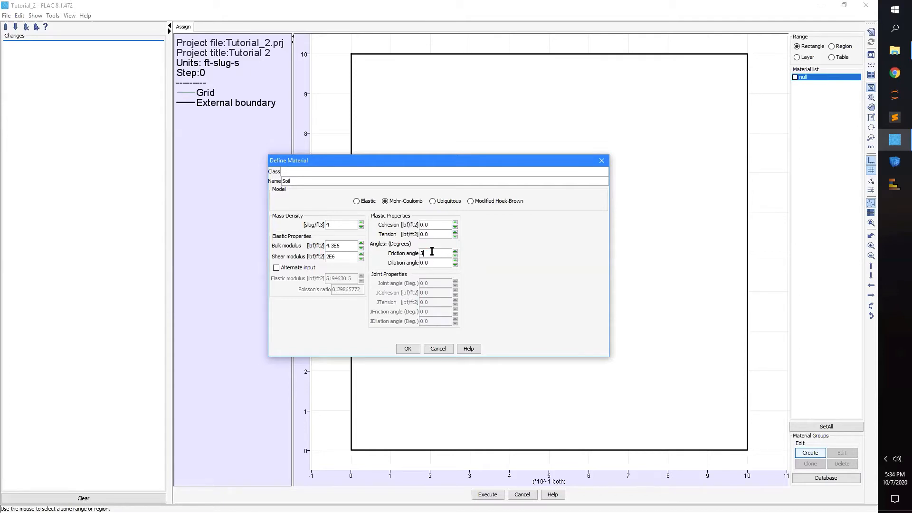
click(407, 348)
click(471, 297)
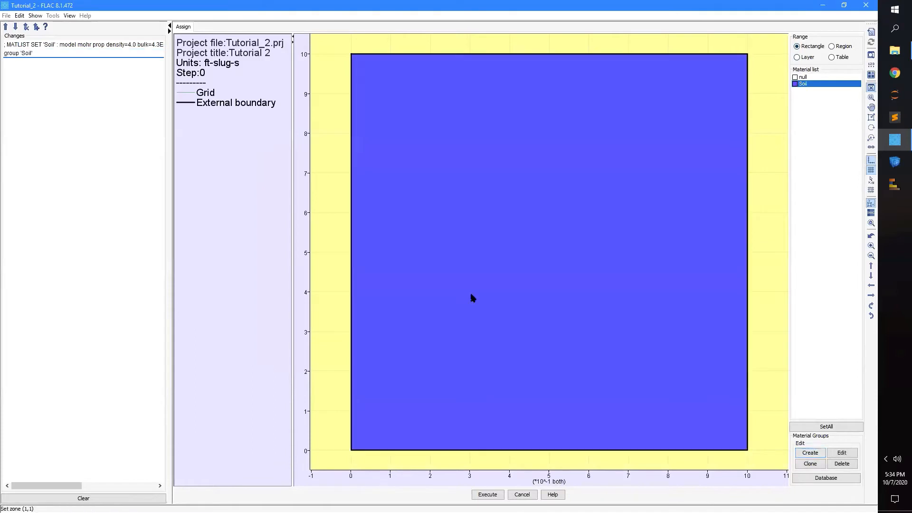
click(487, 494)
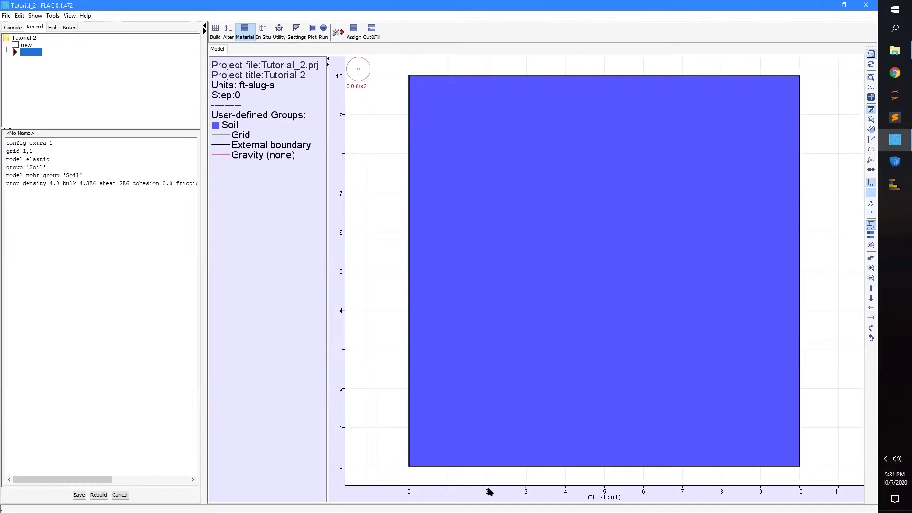
- Assign an initial xx-component of stress (sxx) of -1500 lbf/ft2 to the grid zone
click(263, 29)
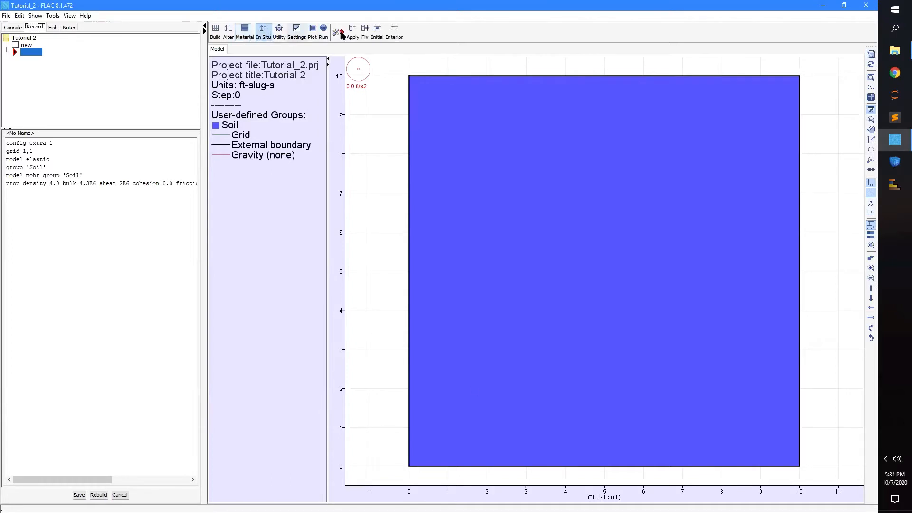
click(377, 30)
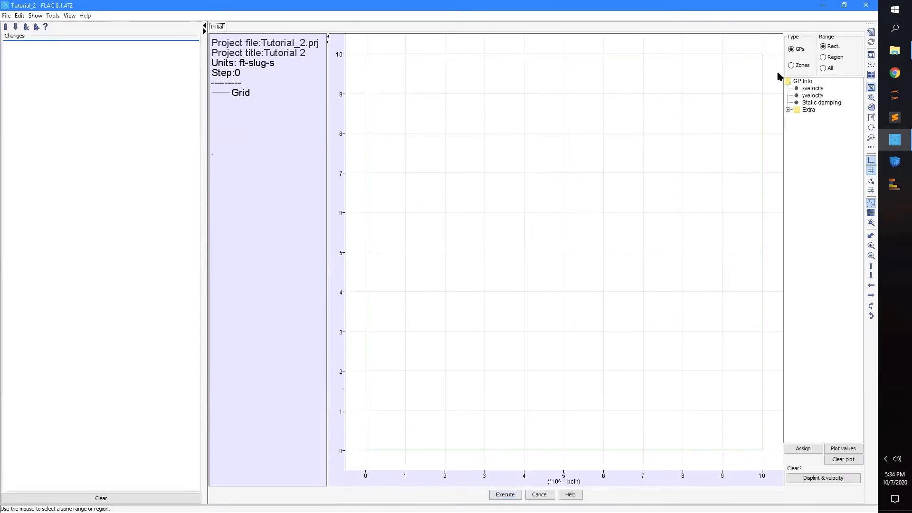
click(809, 68)
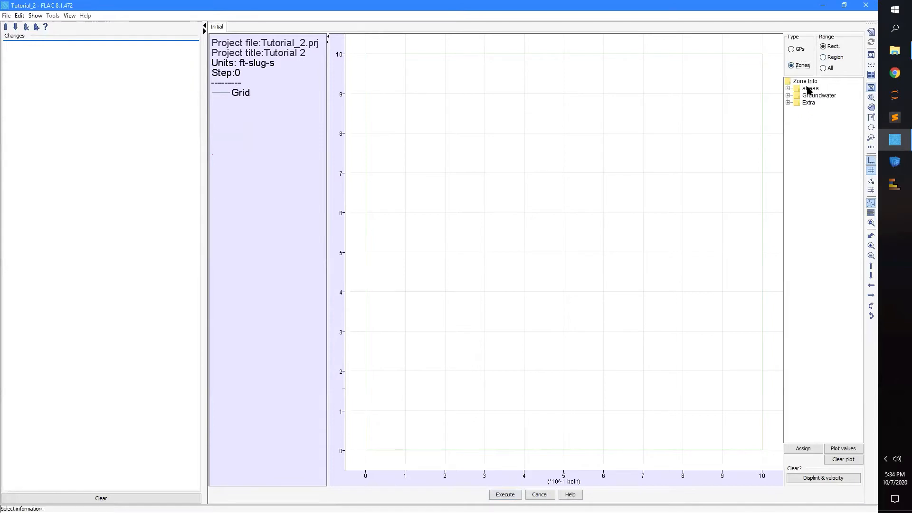
double_click(810, 88)
click(814, 96)
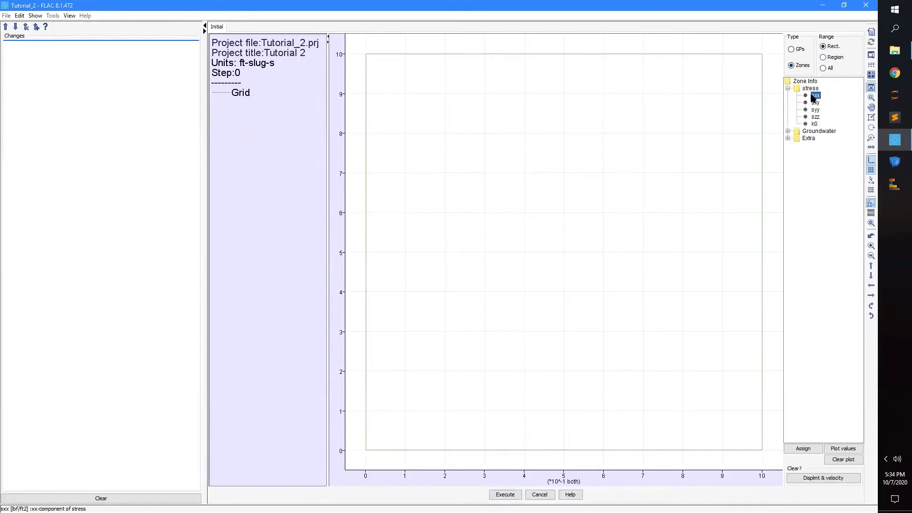
click(534, 210)
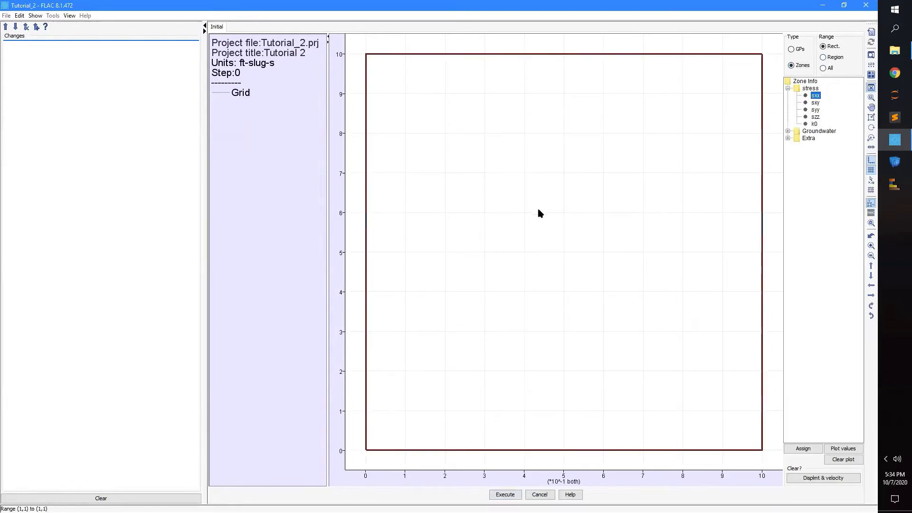
click(802, 447)
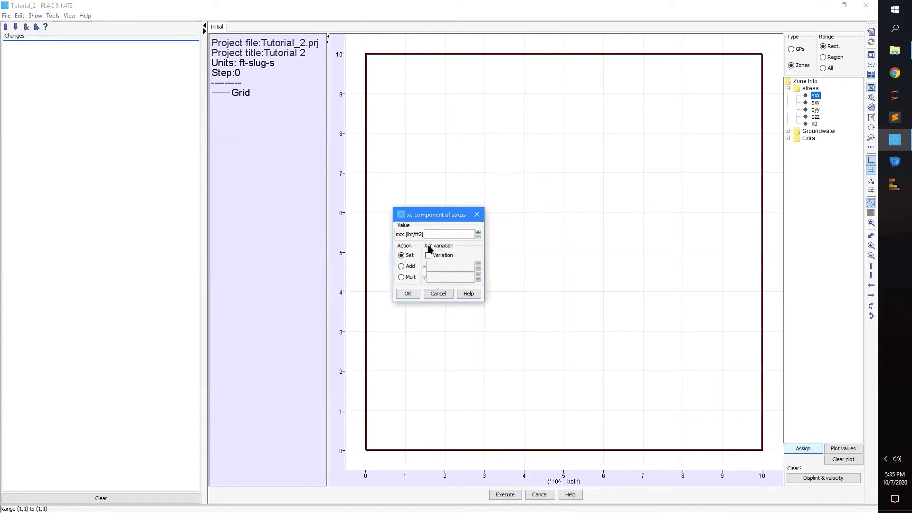
text(-1500)
click(413, 297)
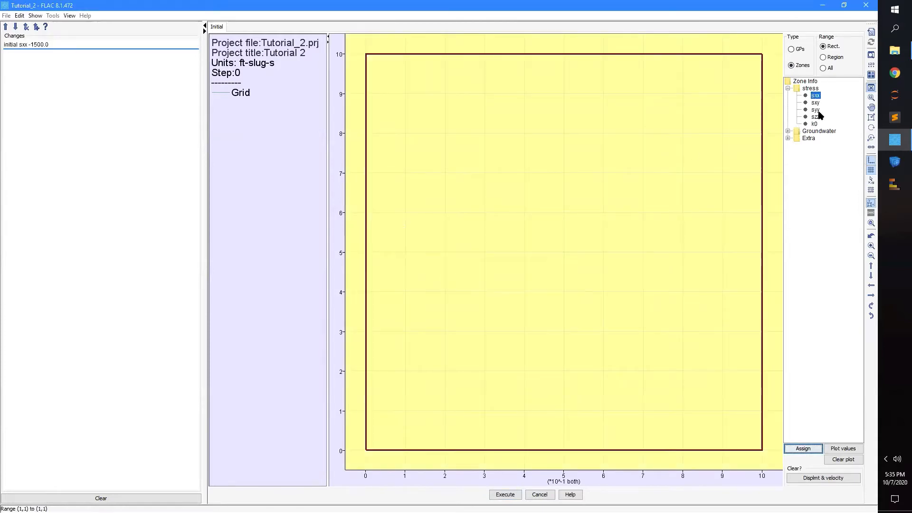
- Assign an initial yy-component of stress (syy) of -3000 lbf/ft2 to the same zone
click(816, 110)
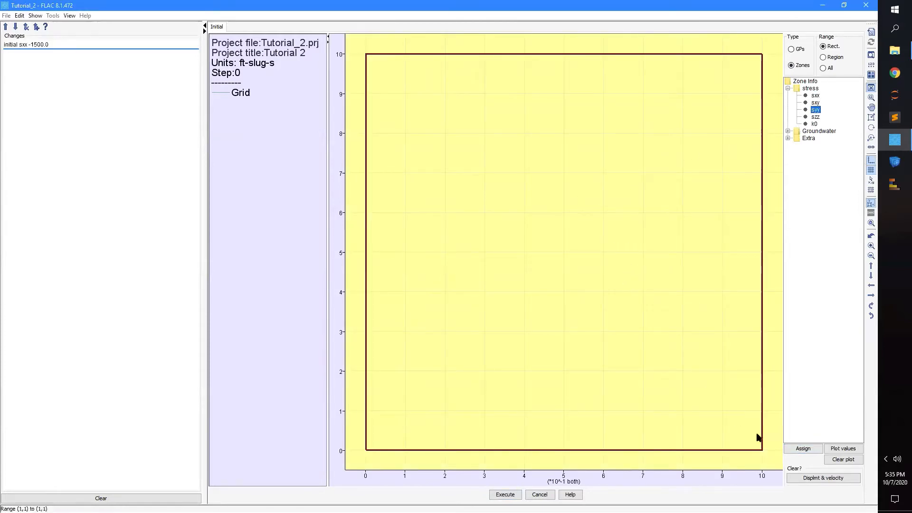
click(803, 449)
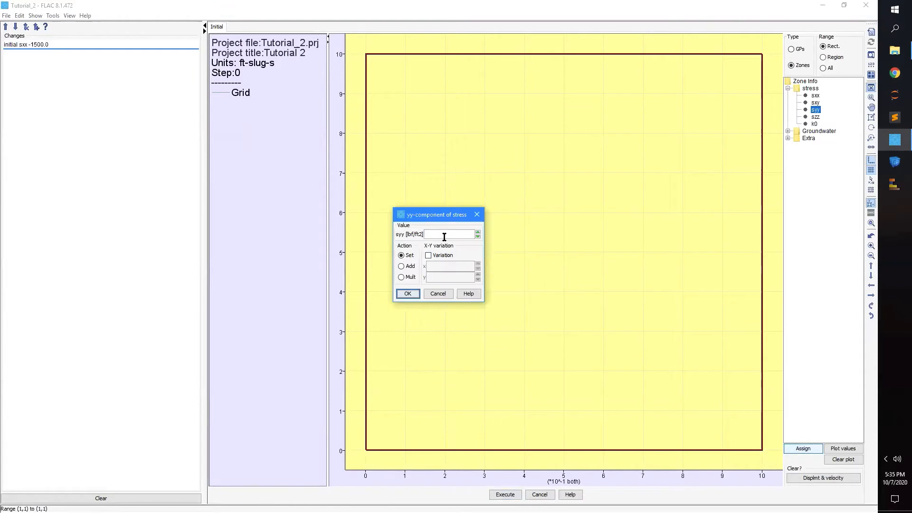
click(444, 237)
text(-3000)
click(406, 294)
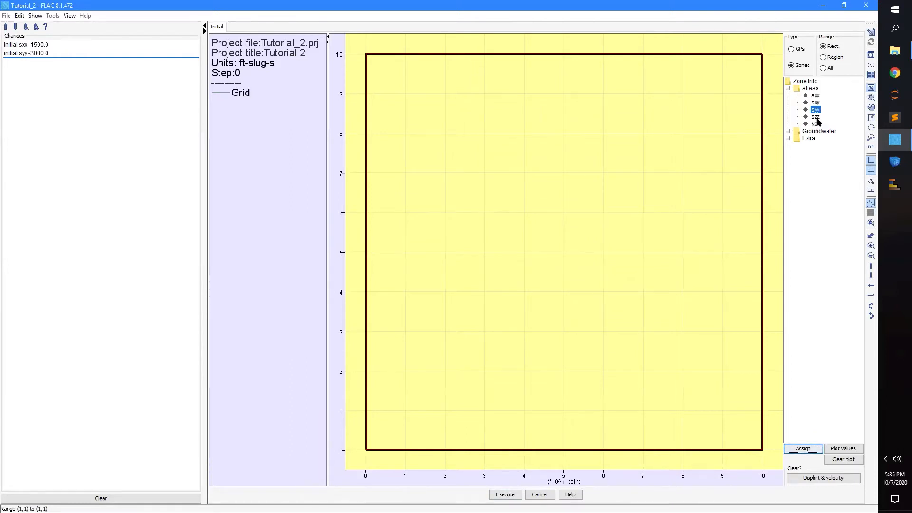
- Assign an initial zz-component of stress (szz) of -1500 lbf/ft2 to the grid zone and execute the three initial stress commands
click(816, 119)
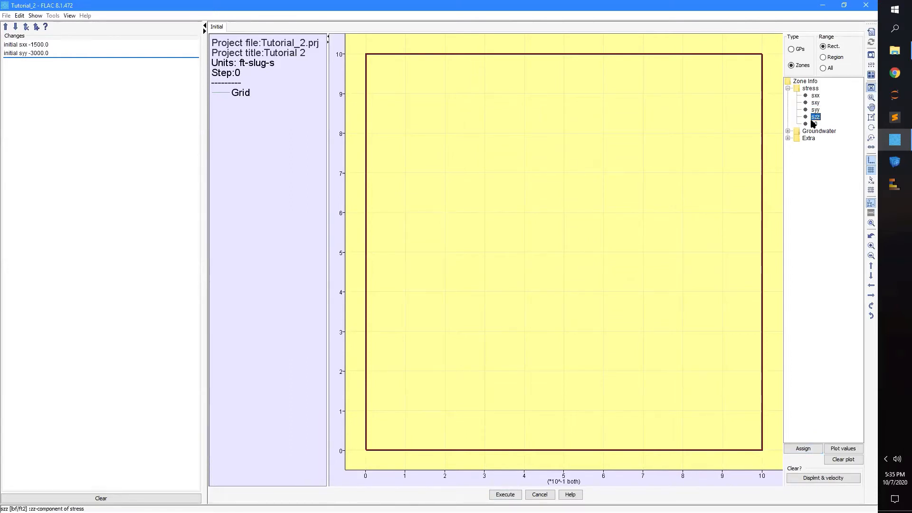
click(798, 449)
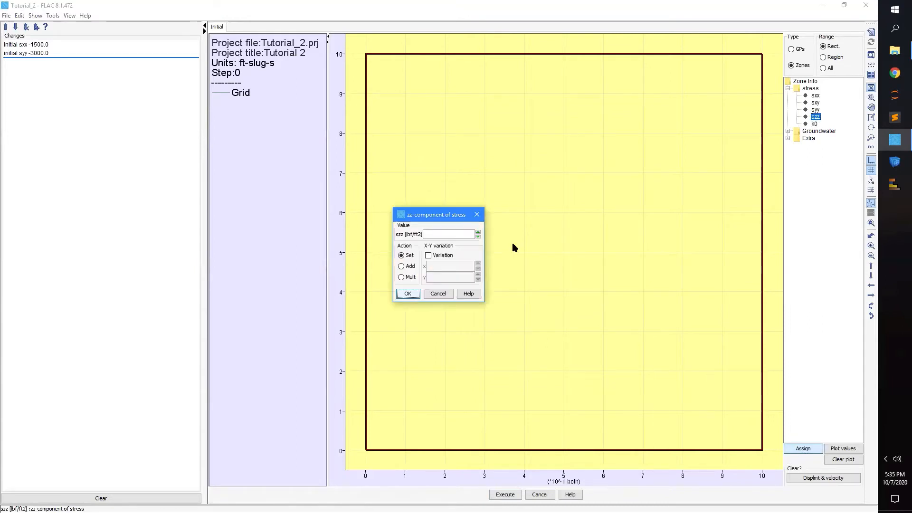
text(-1500)
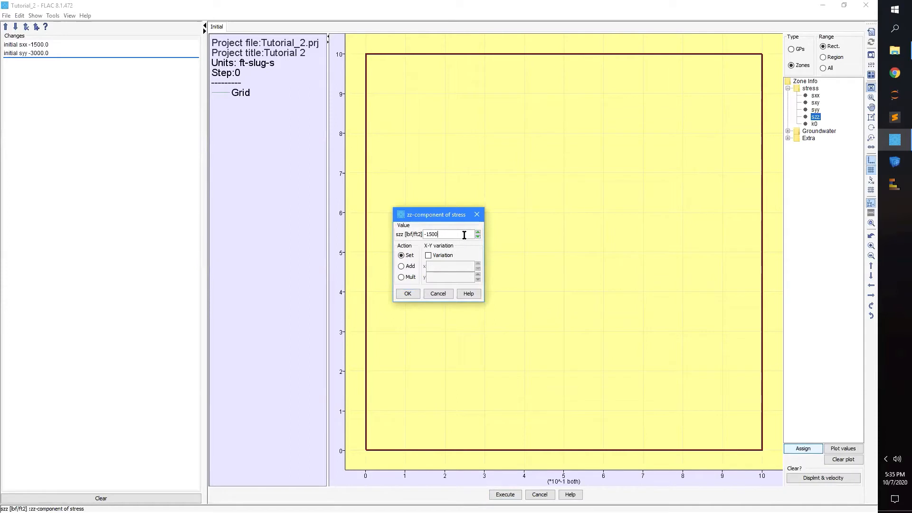
click(407, 293)
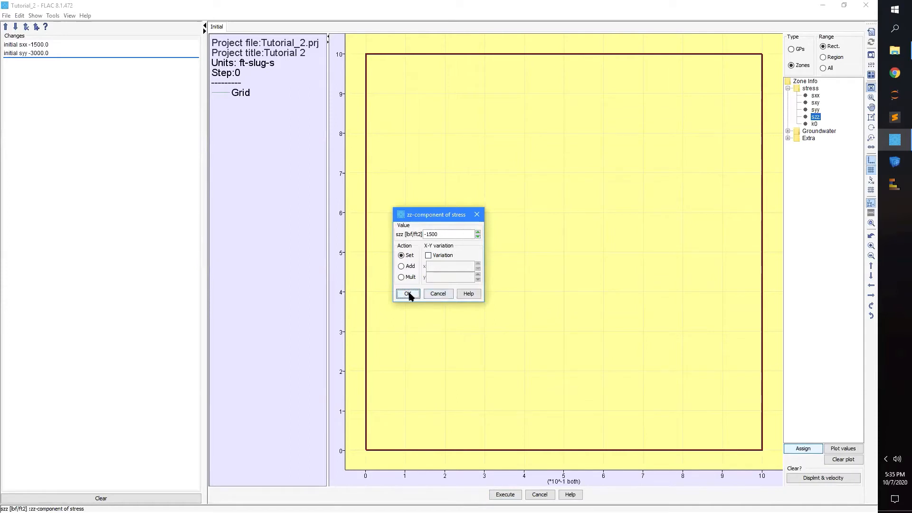
click(505, 493)
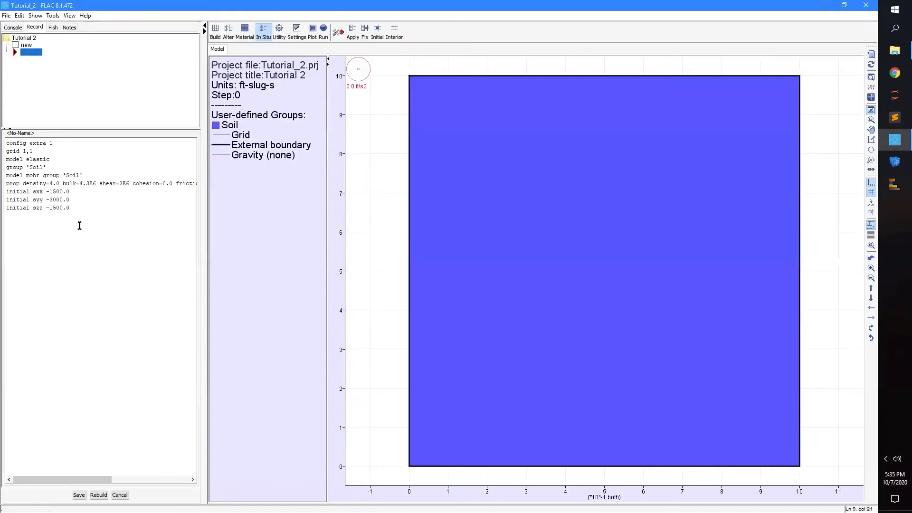
key(Return)
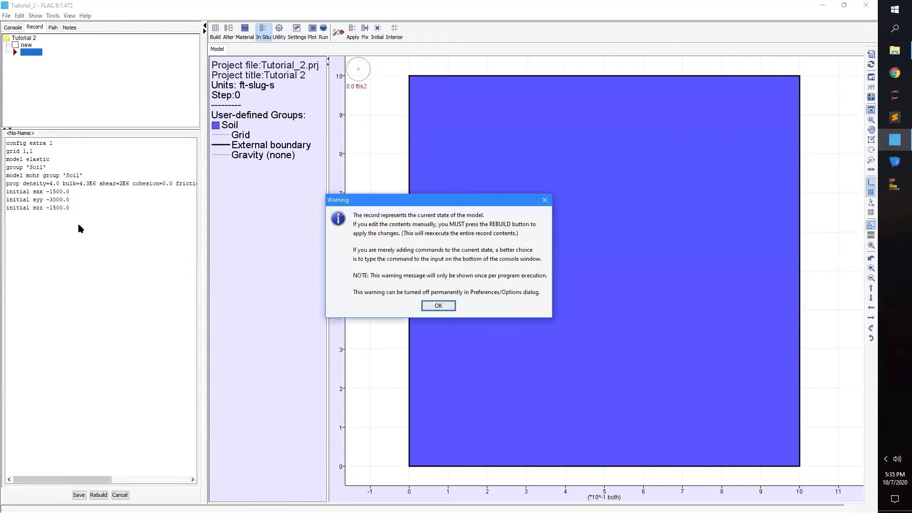
key(Return)
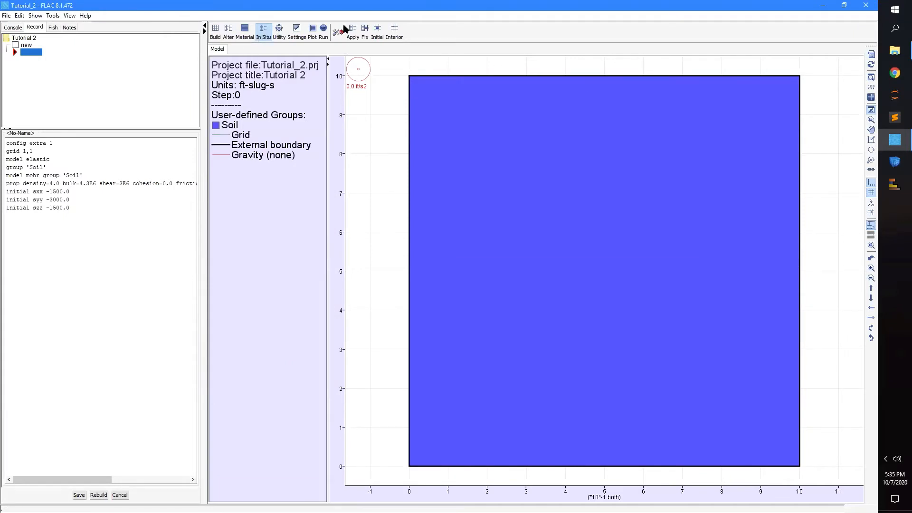
- Apply a mechanical pressure of 3000 lbf/ft2 along the grid's top boundary and execute the boundary condition
click(353, 30)
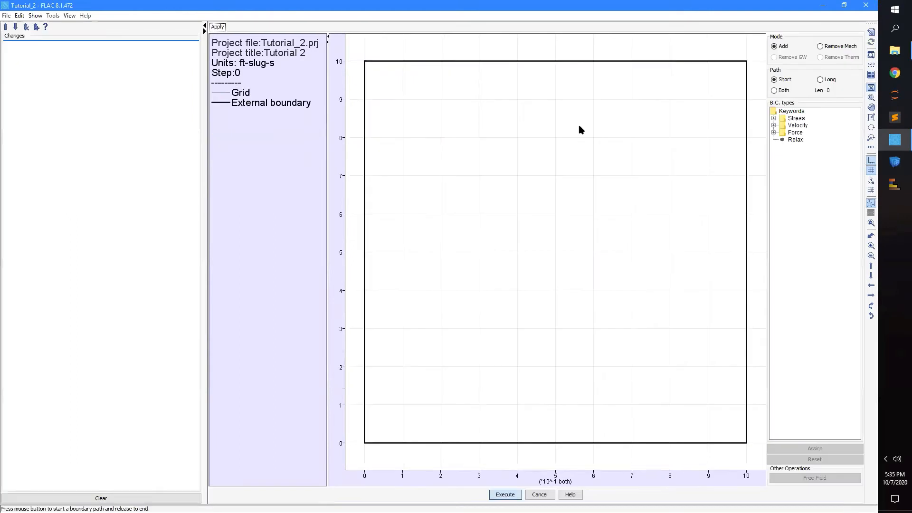
double_click(797, 119)
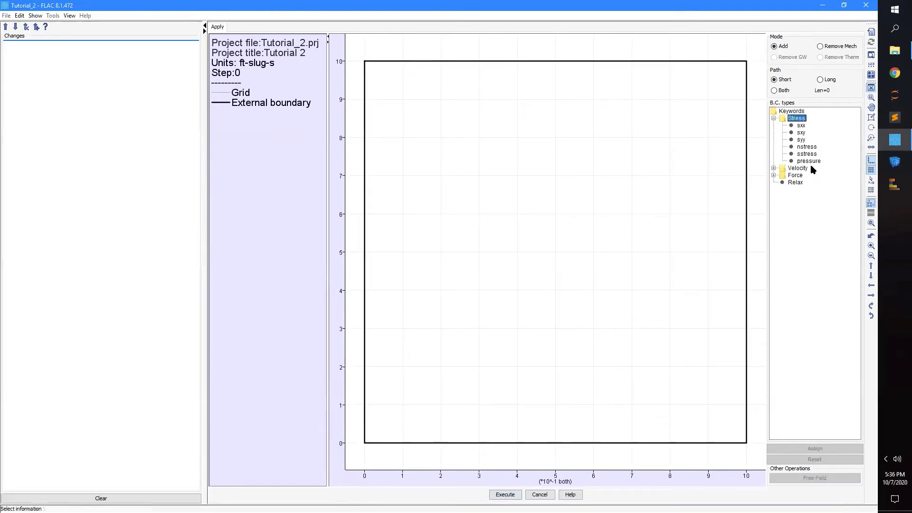
click(808, 162)
drag(365, 62, 660, 73)
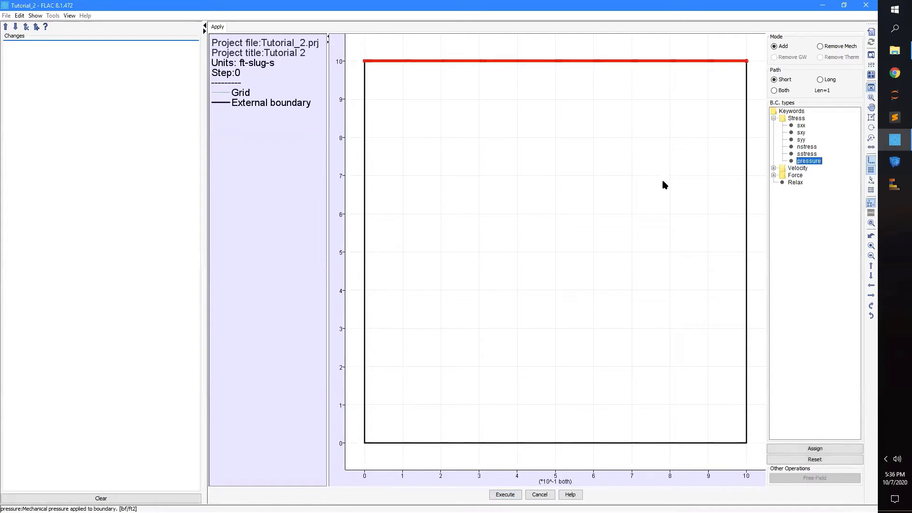
click(784, 448)
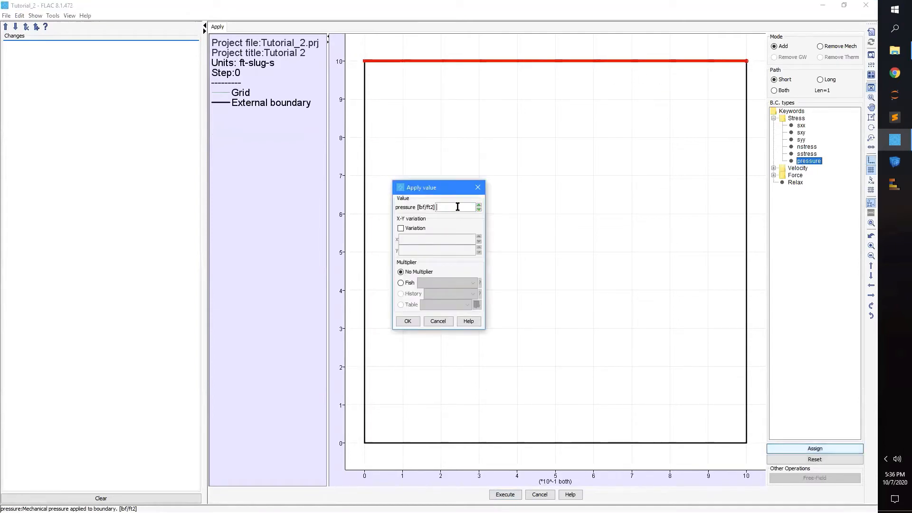
text(3000)
click(408, 321)
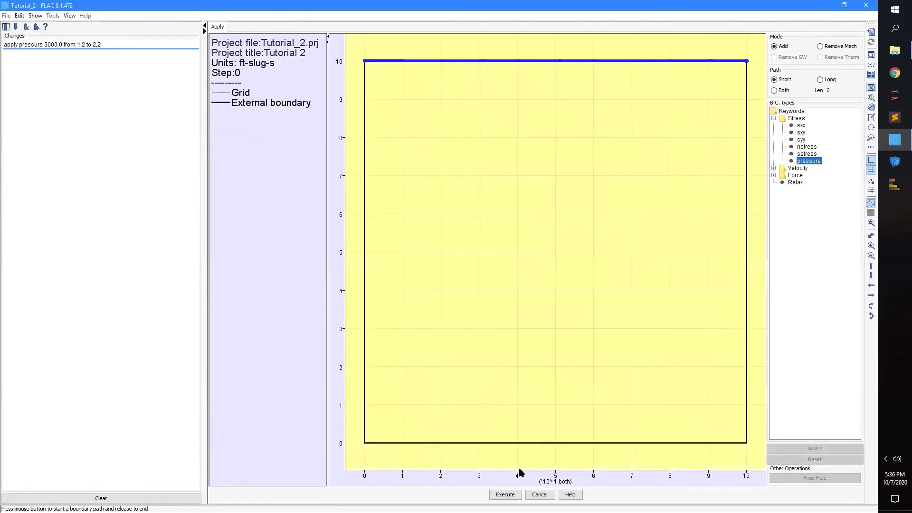
click(504, 494)
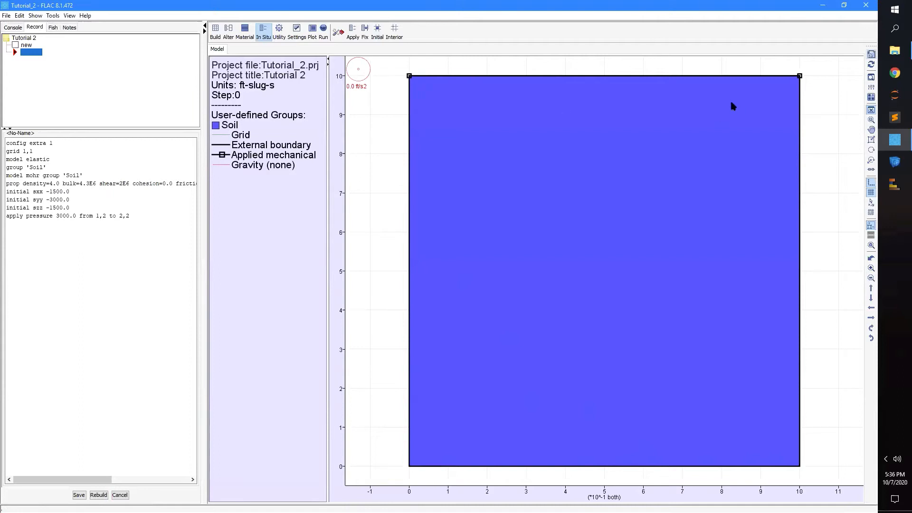
- Fix the bottom gridpoints in X and Y and the top gridpoints in X only, then execute the fixities
click(365, 30)
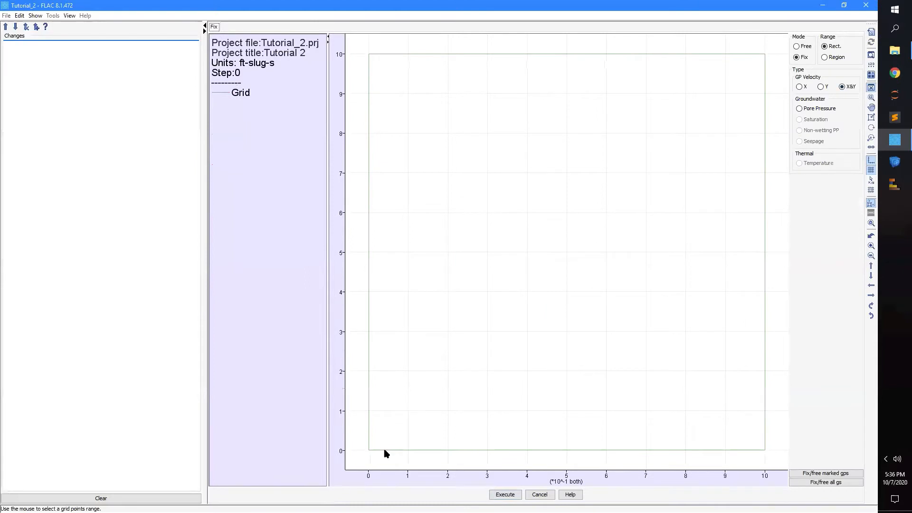
drag(369, 449, 765, 446)
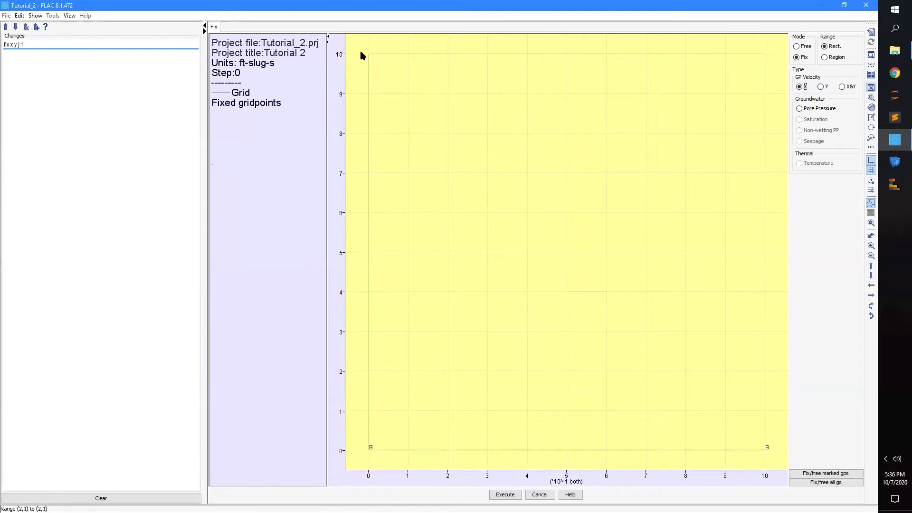
drag(371, 53, 702, 65)
click(505, 494)
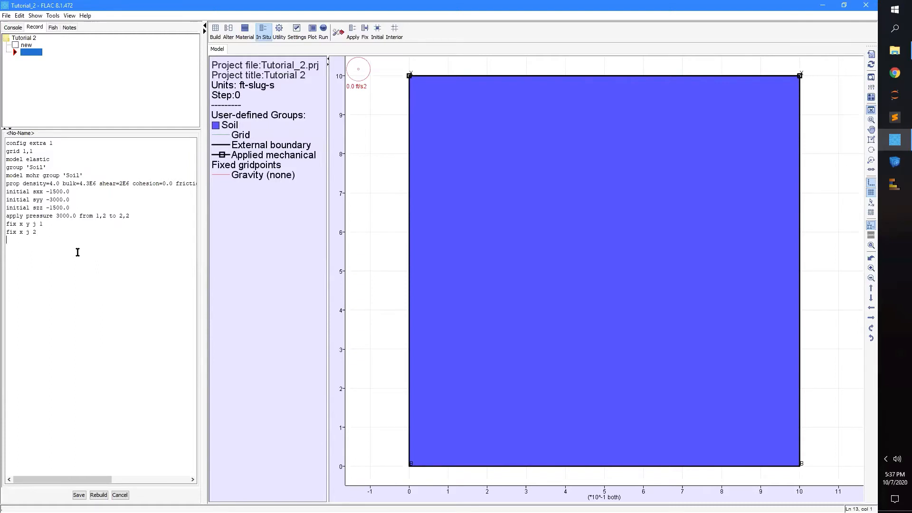
- Solve the model to equilibrium with the default Solve options, without the initial elastic solution
click(323, 32)
click(370, 33)
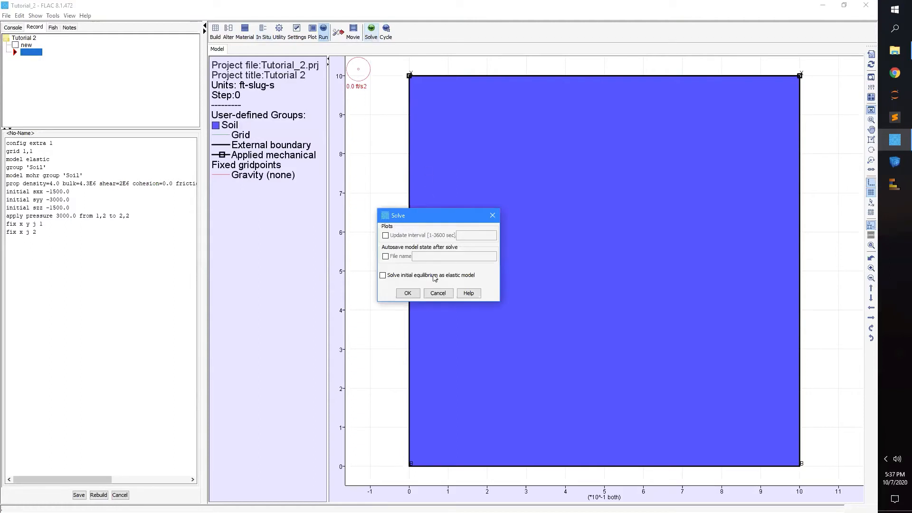
click(403, 295)
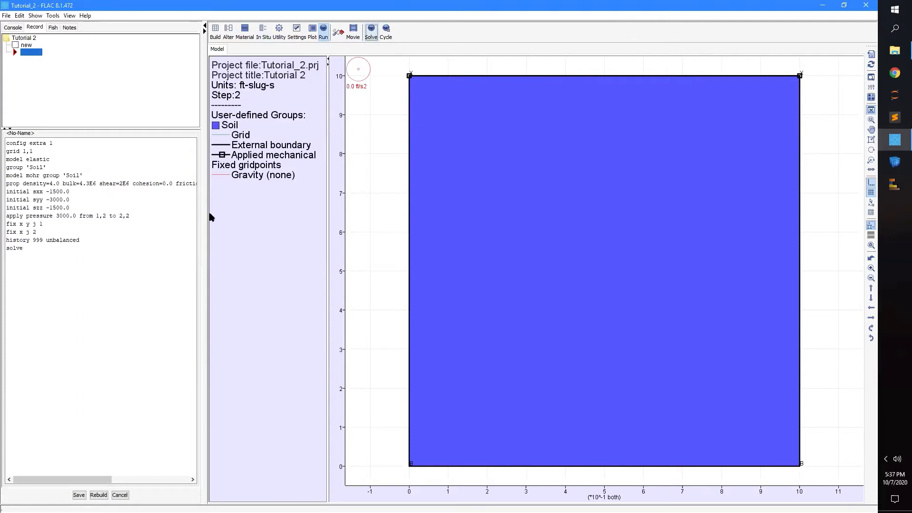
- Rebuild the edited record and save the solved model state under the filename Consold
click(79, 495)
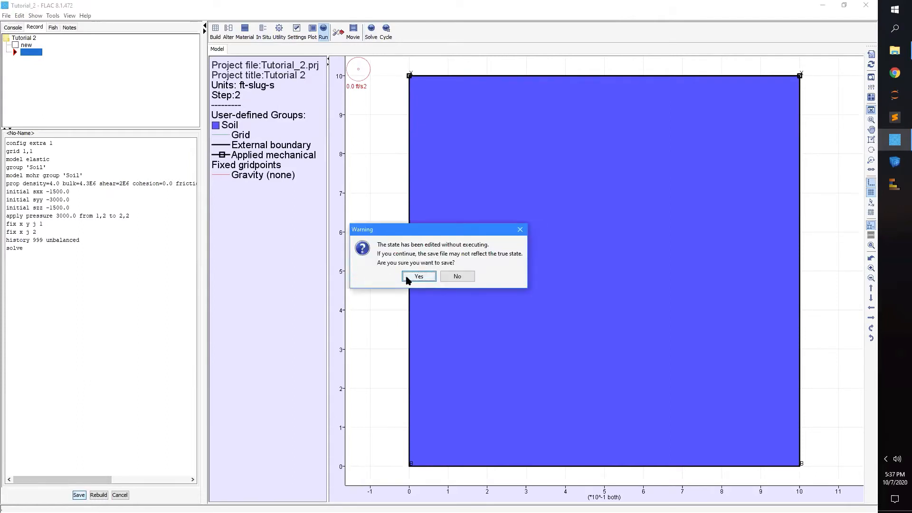
click(454, 277)
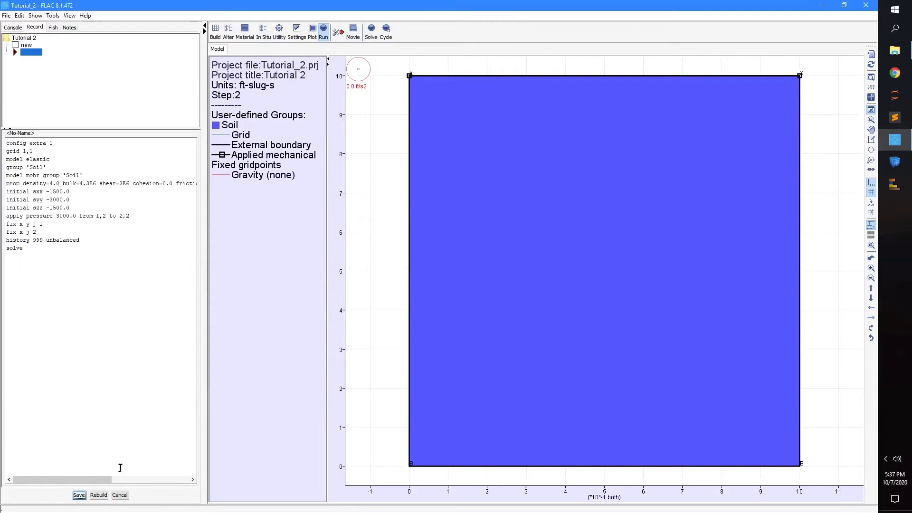
click(101, 495)
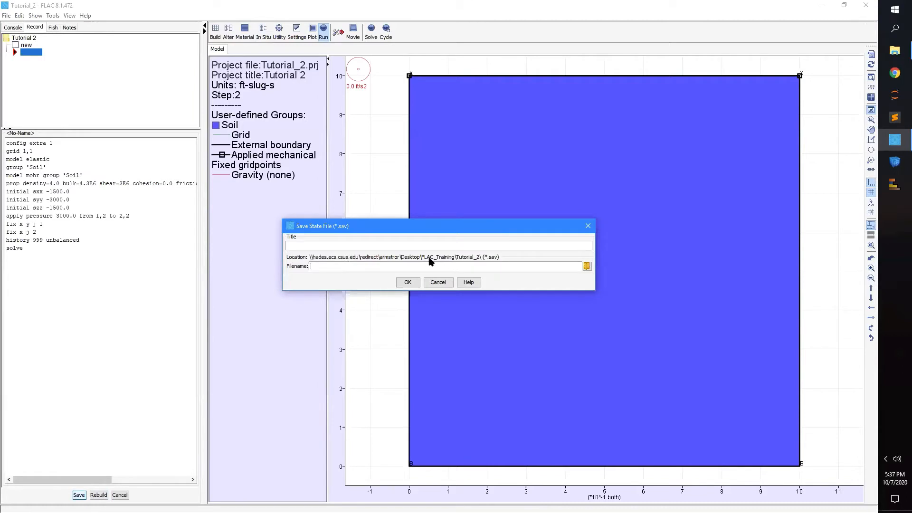
text(Consold)
key(Return)
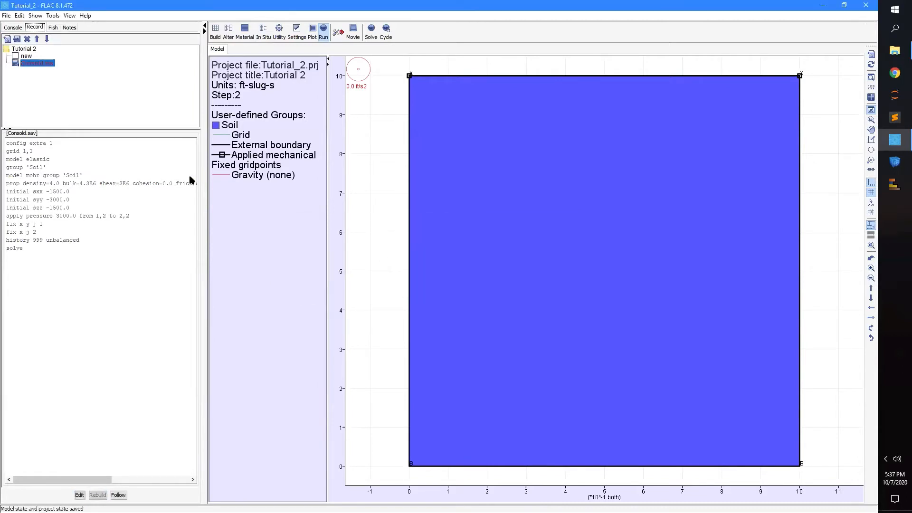
- Rename the saved Consold state and its file to Consol
right_click(24, 68)
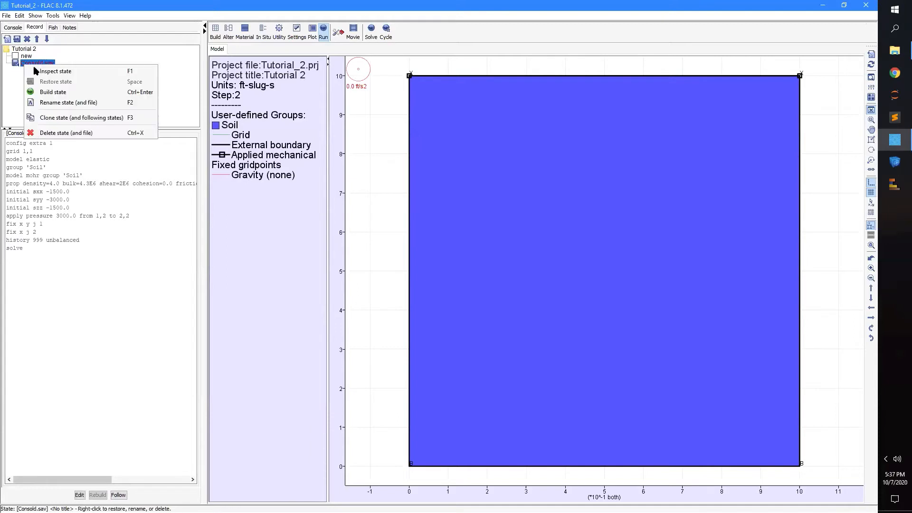
click(52, 101)
click(330, 266)
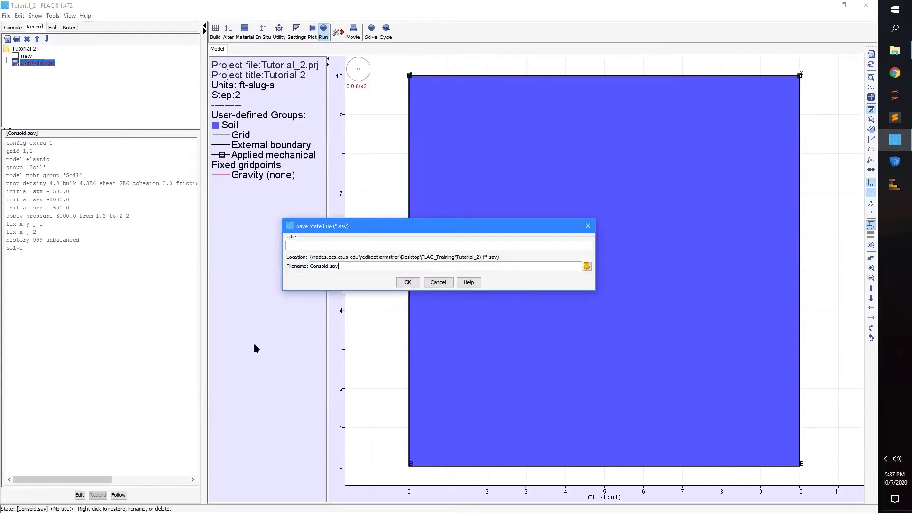
key(BackSpace)
key(BackSpace)
key(BackSpace)
text(ol)
click(408, 283)
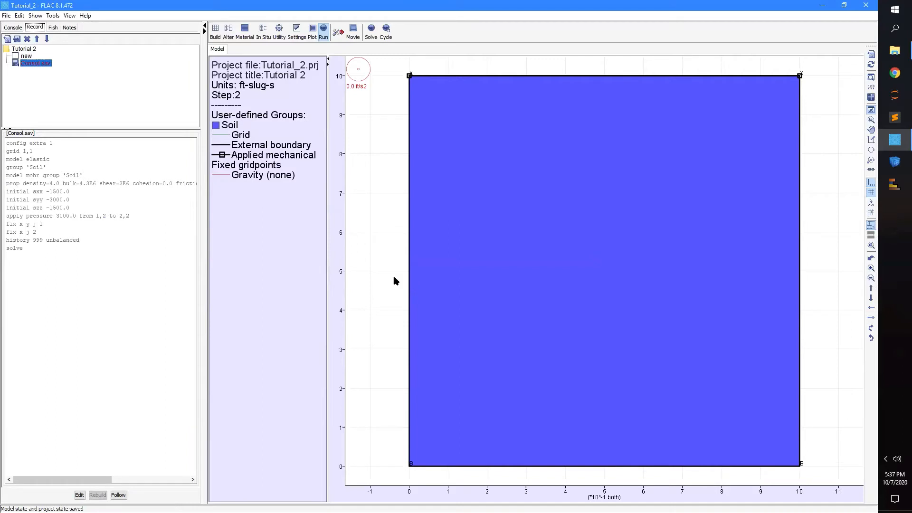
- Create a model plot named B.C. showing the grid, displacement vectors and principal total stress tensors
click(313, 33)
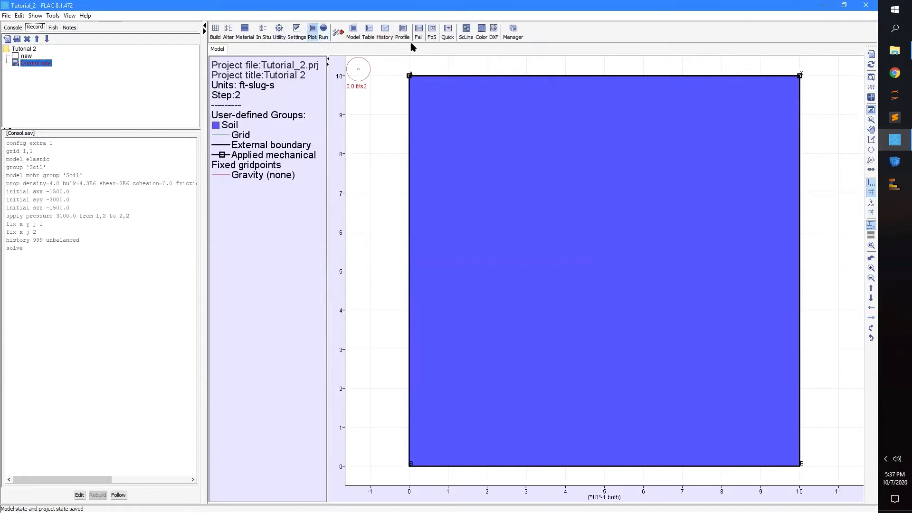
click(352, 38)
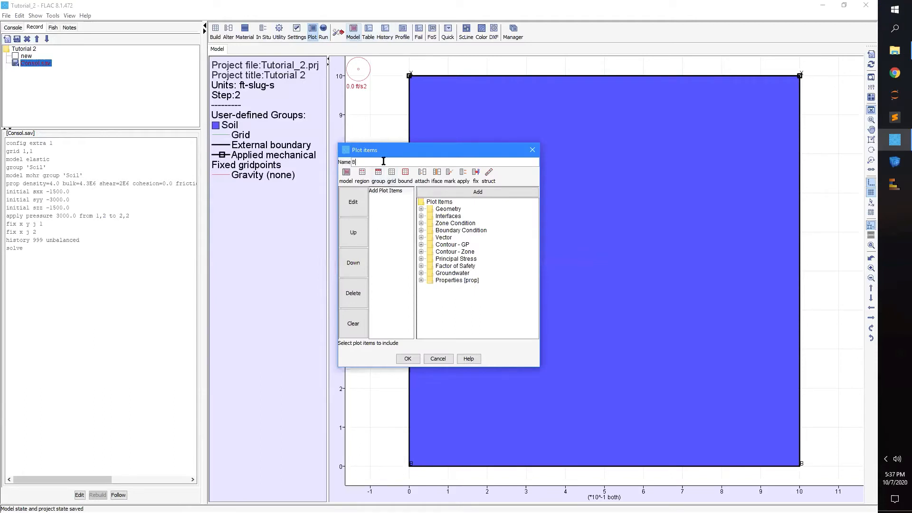
text(B.C.)
click(390, 173)
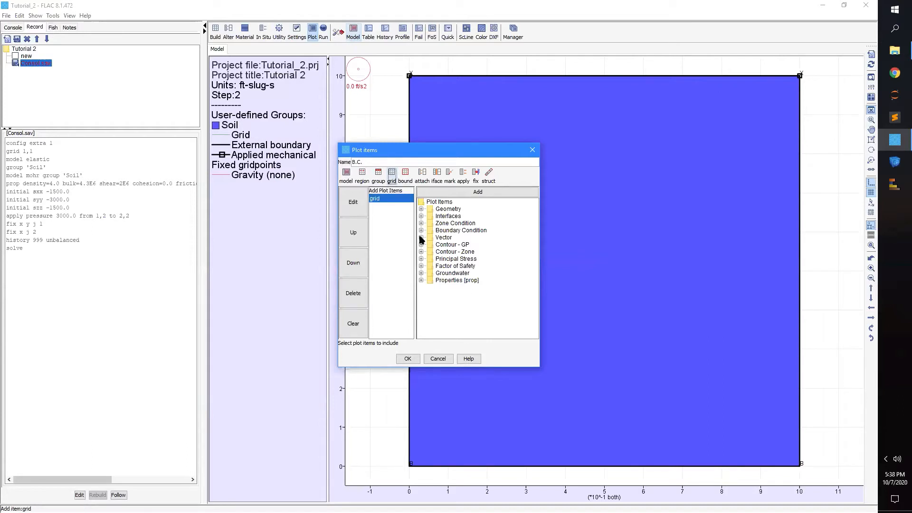
click(421, 237)
double_click(454, 244)
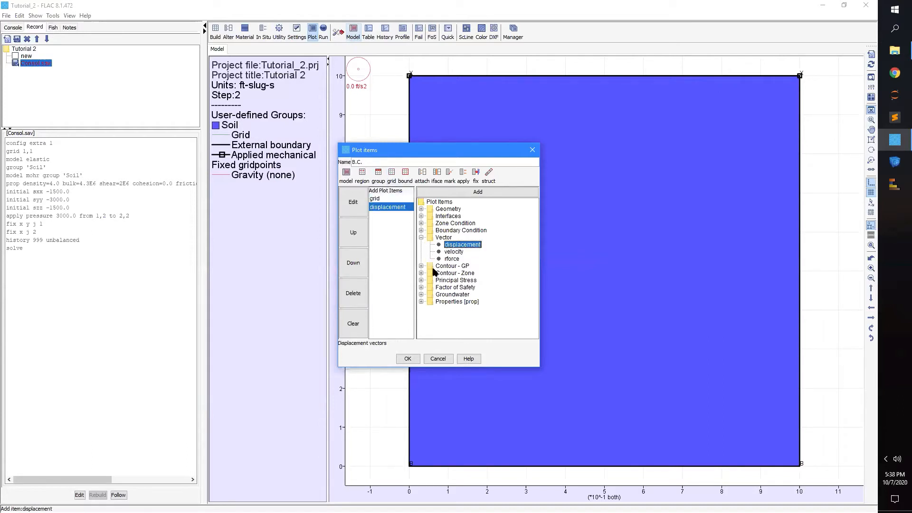
double_click(453, 280)
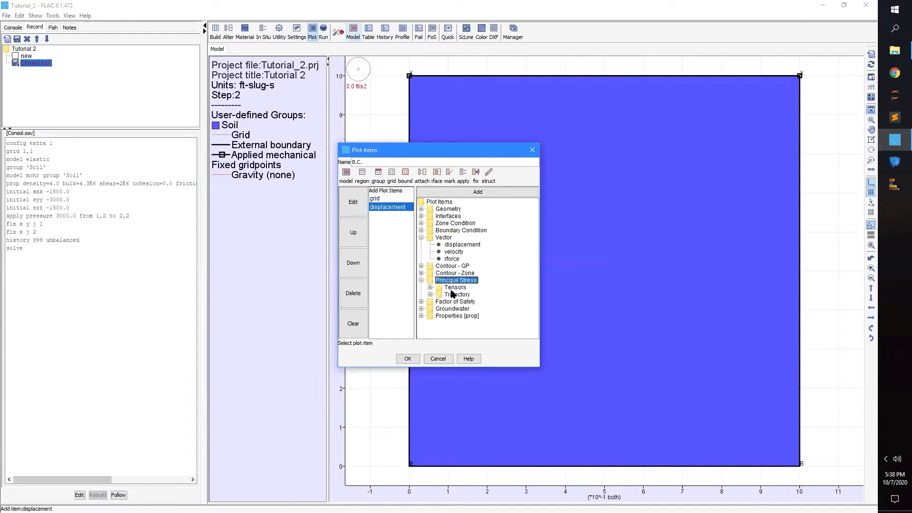
double_click(454, 287)
double_click(460, 295)
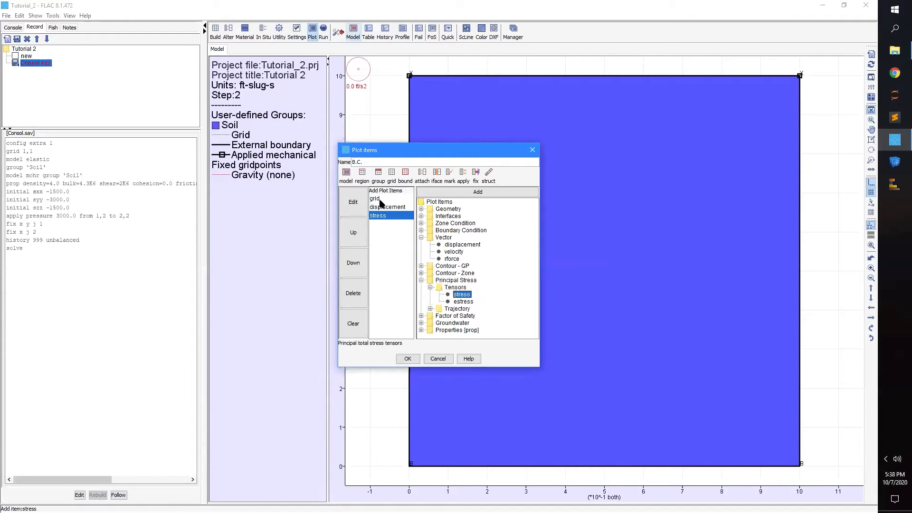
click(408, 359)
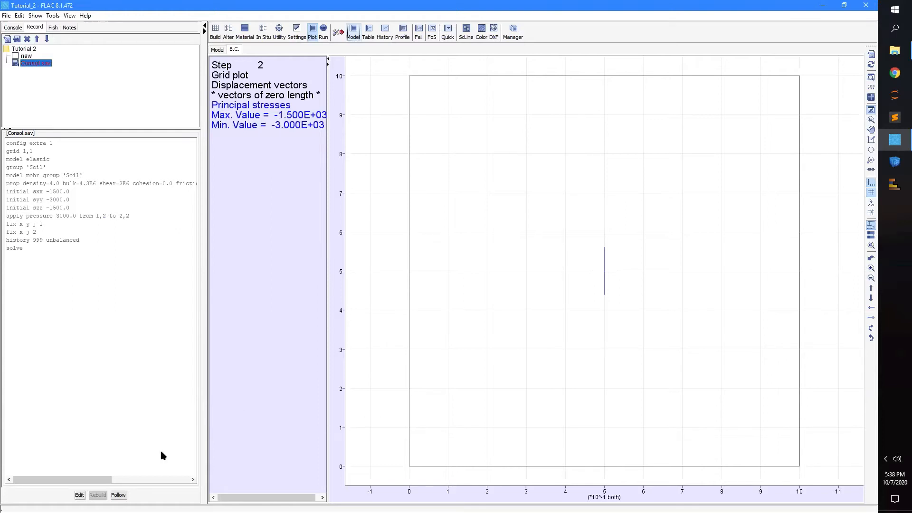
- Open a new empty state following Consol.sav for further commands and switch the display back to the Model plot
click(122, 494)
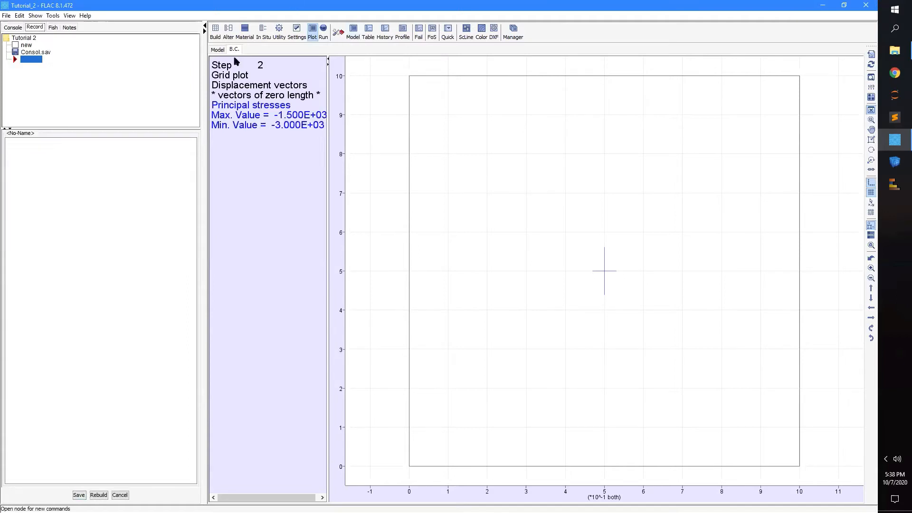
click(217, 50)
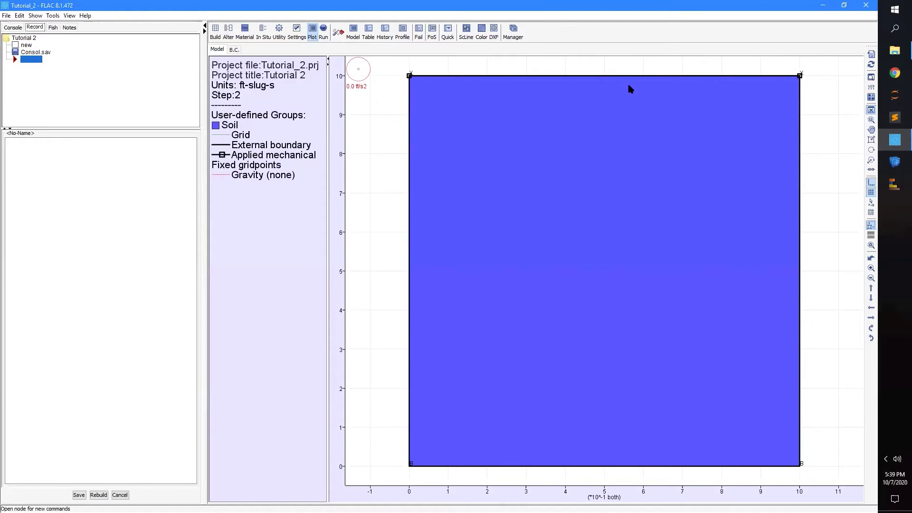
click(50, 165)
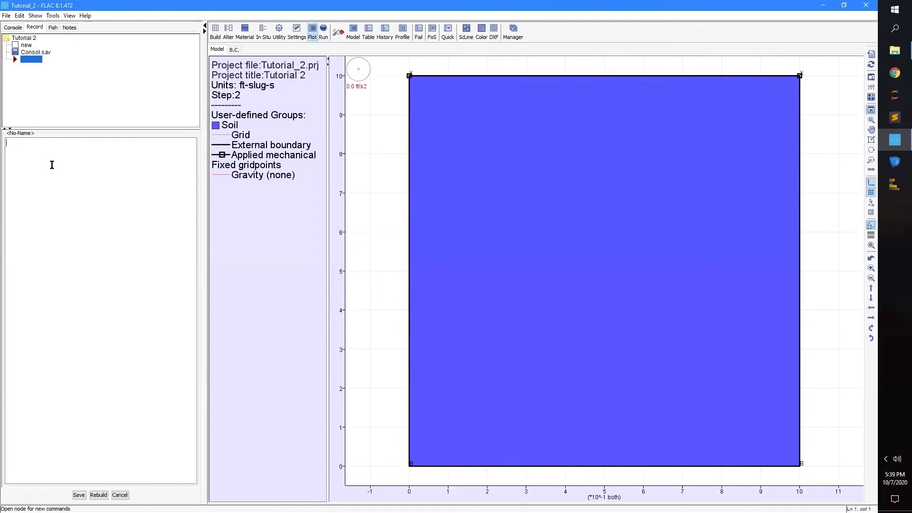
- Assign an initial x-velocity of 1e-5 ft/s to the gridpoints along the top edge of the grid and execute it
click(266, 33)
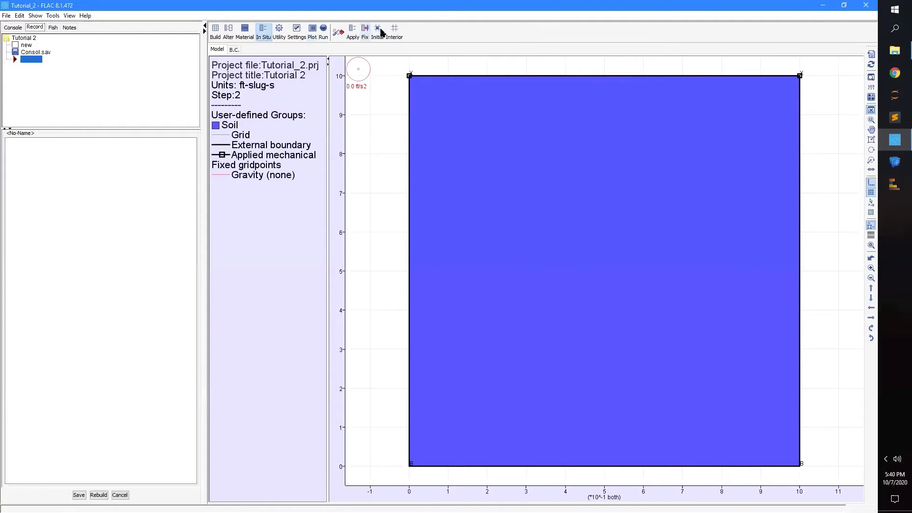
click(379, 31)
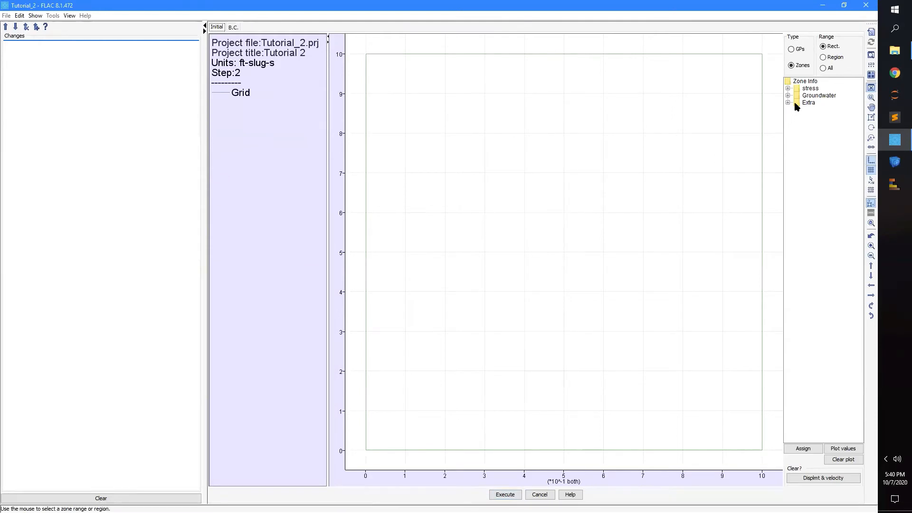
click(798, 50)
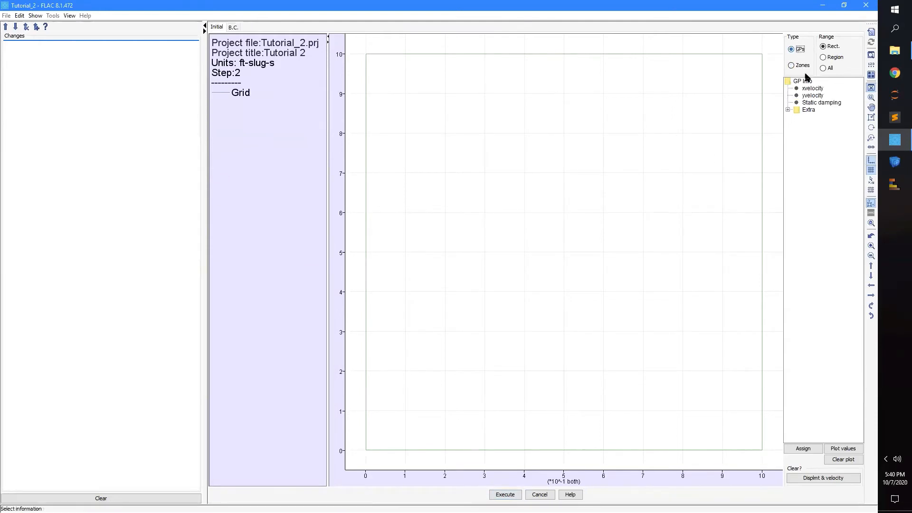
click(813, 88)
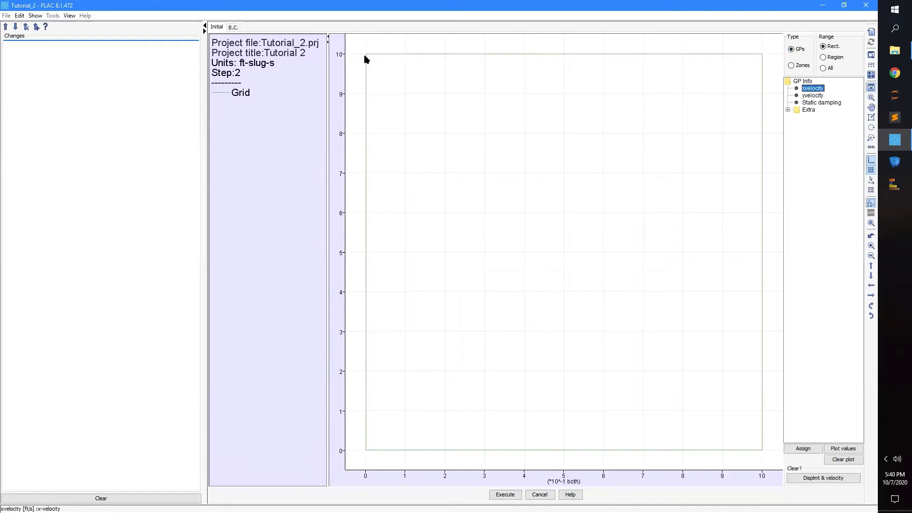
drag(364, 57, 708, 70)
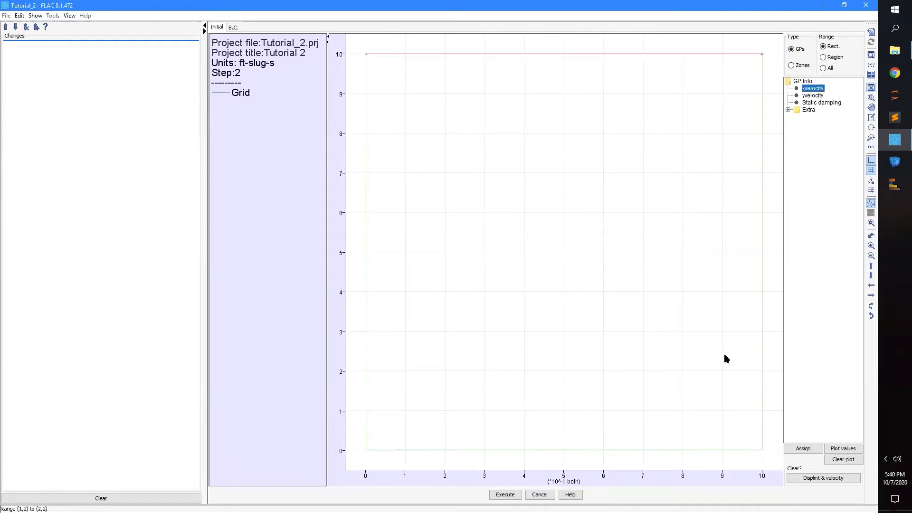
click(803, 448)
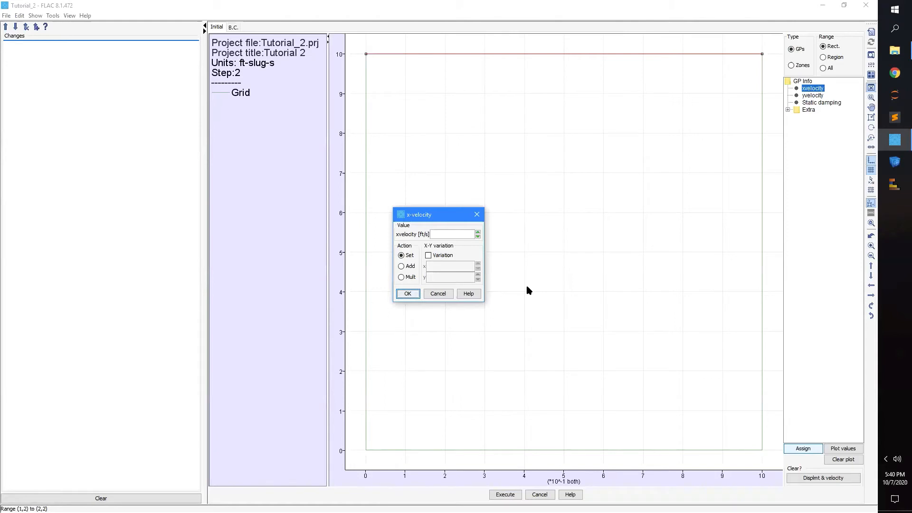
click(443, 234)
text(1e-5)
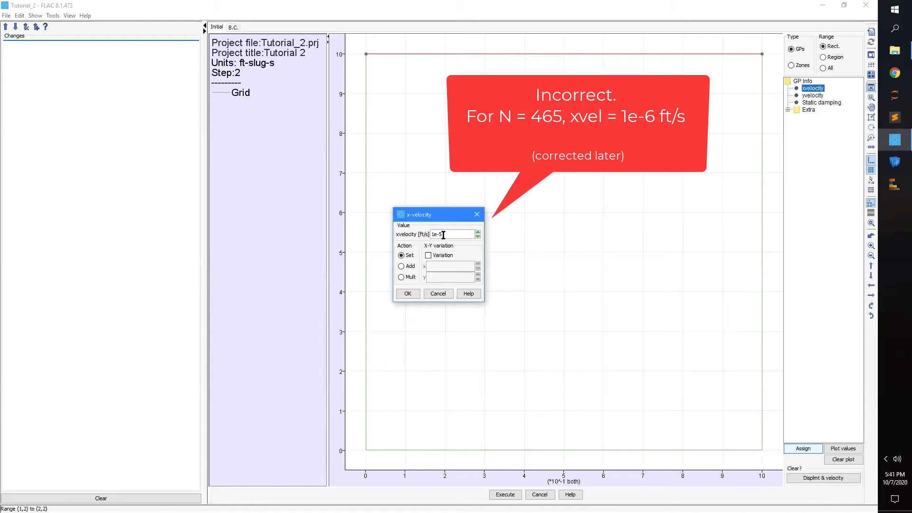
click(408, 294)
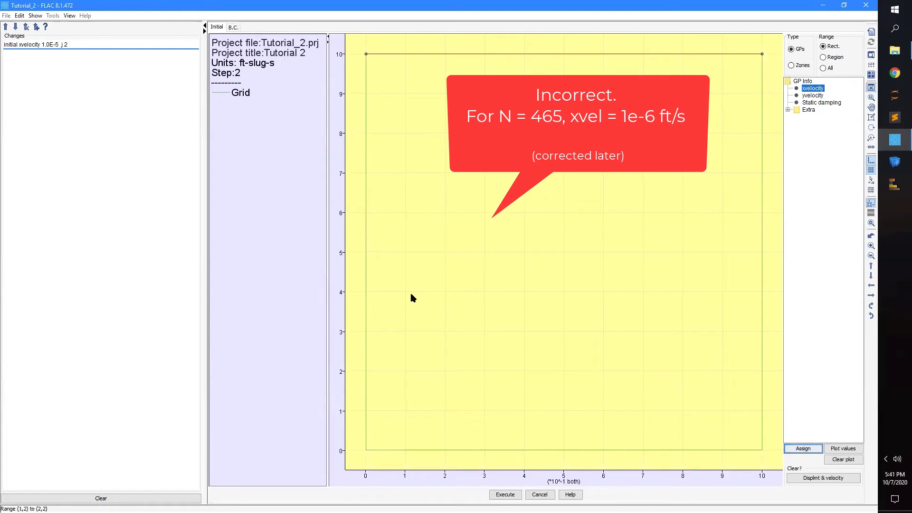
click(505, 494)
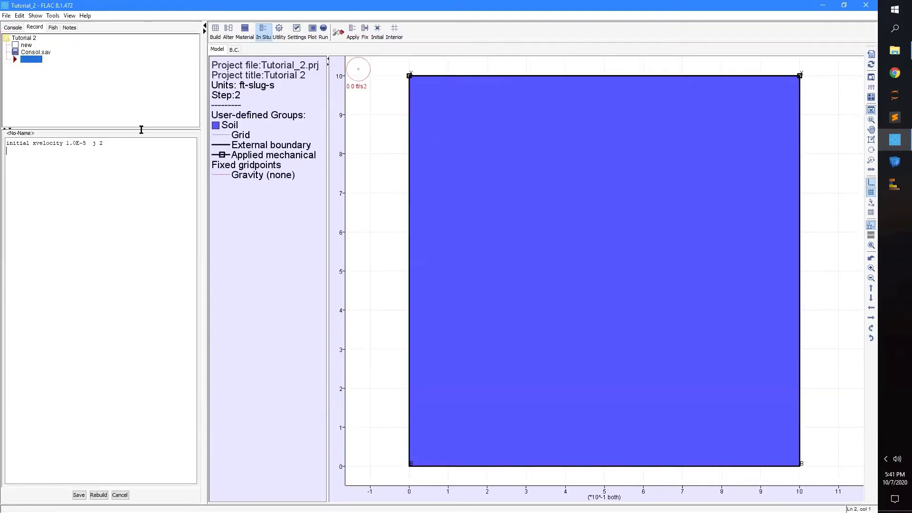
- Attach the grid's left edge as A-side to its right edge as B-side and execute the attachment
click(233, 36)
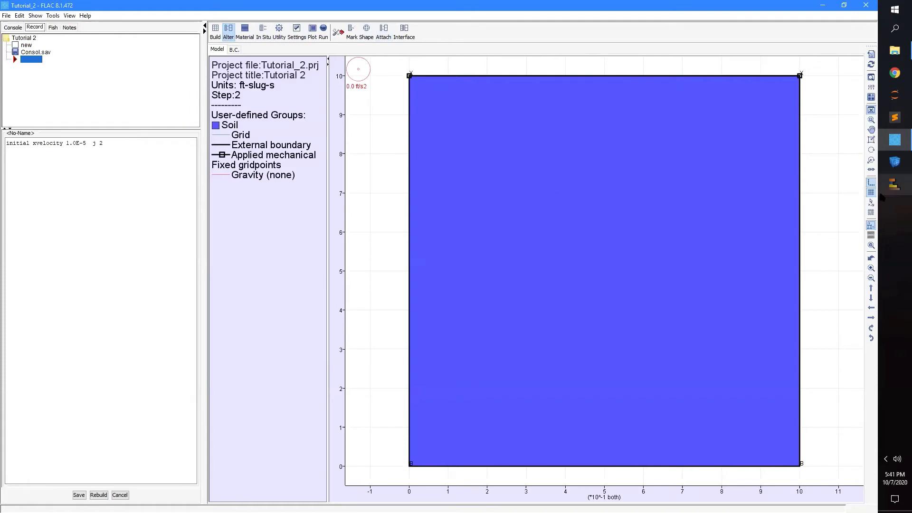
click(384, 31)
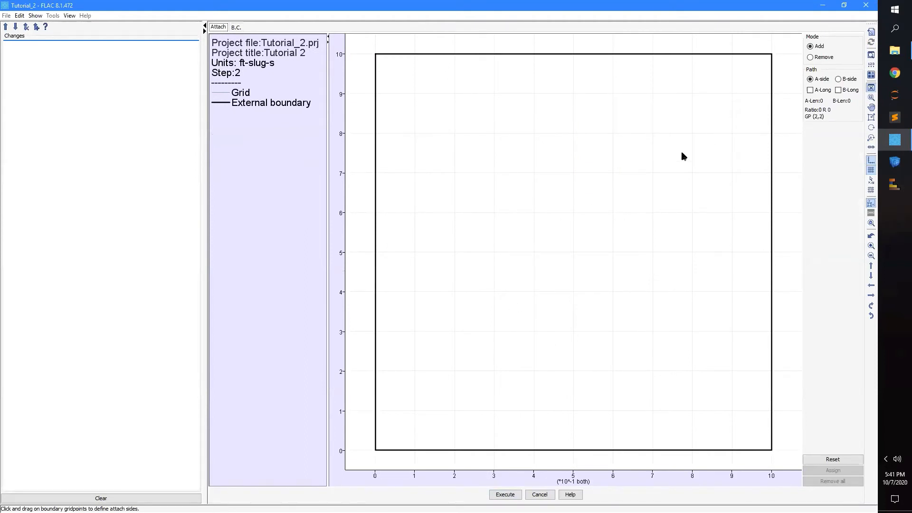
drag(381, 408, 375, 106)
click(838, 79)
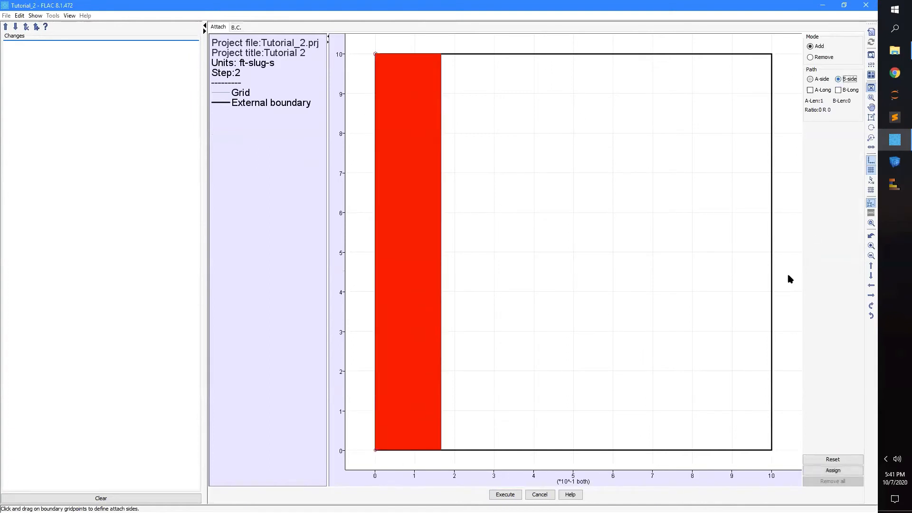
drag(766, 427, 762, 115)
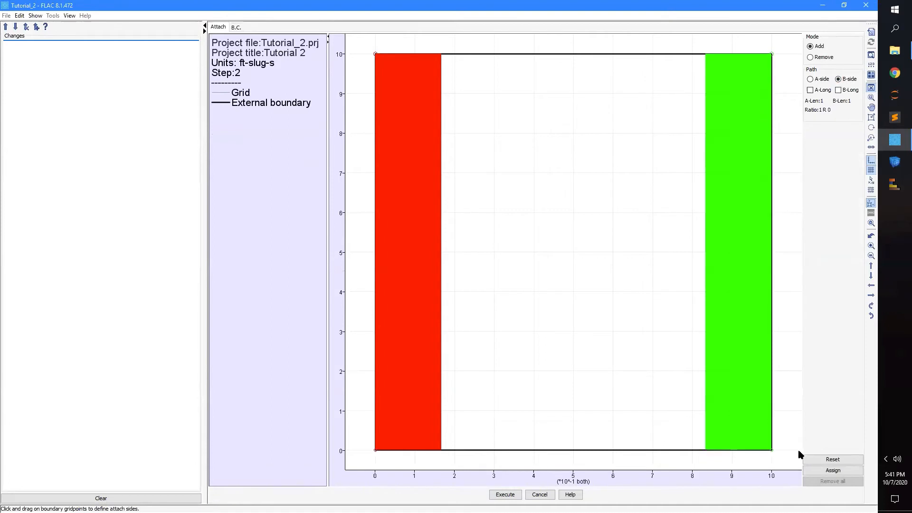
click(808, 471)
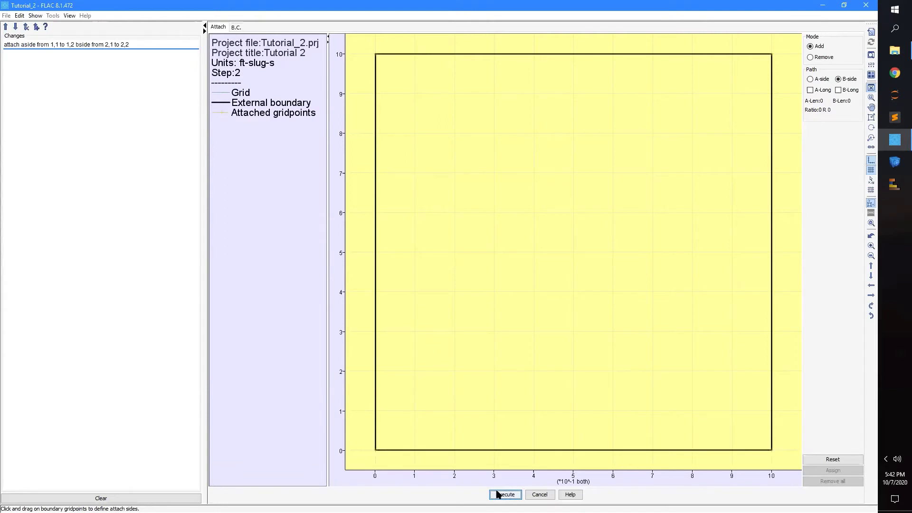
click(497, 494)
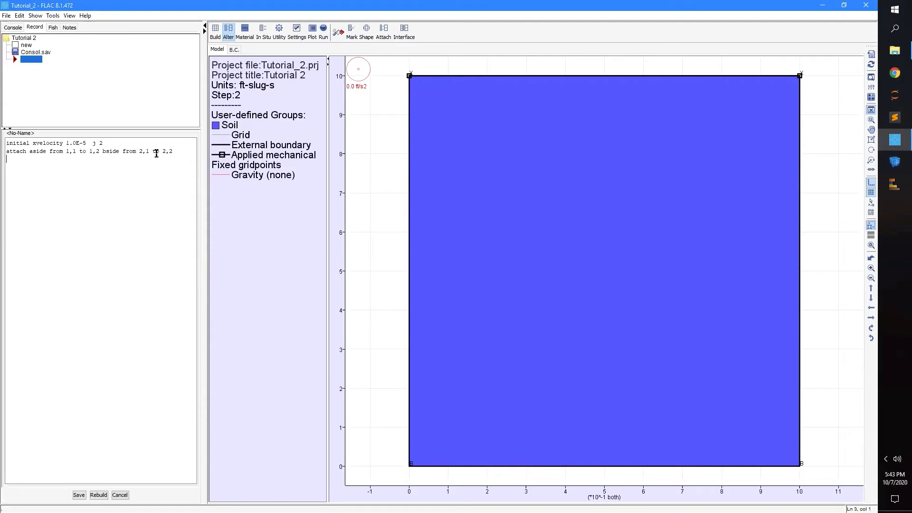
- Start a FISH function in the record with def _Create_hist and declare the array _ai(4)
text(def 4)
key(BackSpace)
text($Create _hist)
key(Return)
text(array $ai)
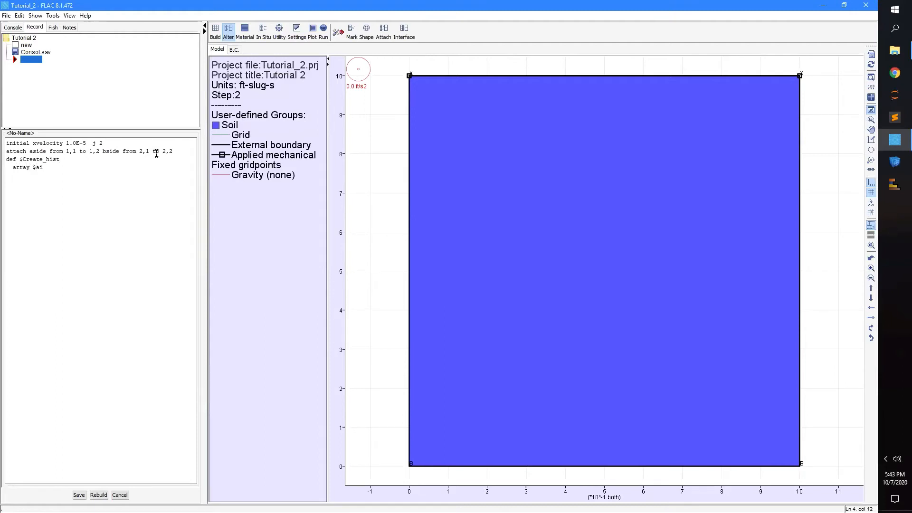
text(()
text(4)
key(BackSpace)
text(_)
key(BackSpace)
text(_)
key(Delete)
text(C)
- Complete the function with while_stepping, dum = fsi(1,1,_ai), ex_1(1,1) = 2*_ai(4) and end
click(78, 170)
key(Return)
text(while_stepping)
key(Return)
text(dum = fsi)
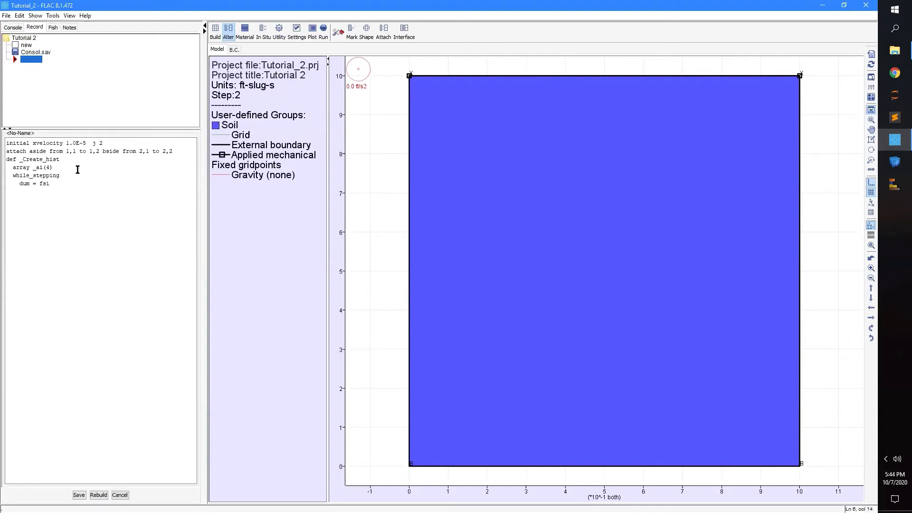
text((1,1,_ai))
key(Return)
text(ex_1(1,1))
text(= 2*_ai)
key(BackSpace)
text((4))
key(Return)
text(end)
- Save the model state under the name Shearing
click(93, 495)
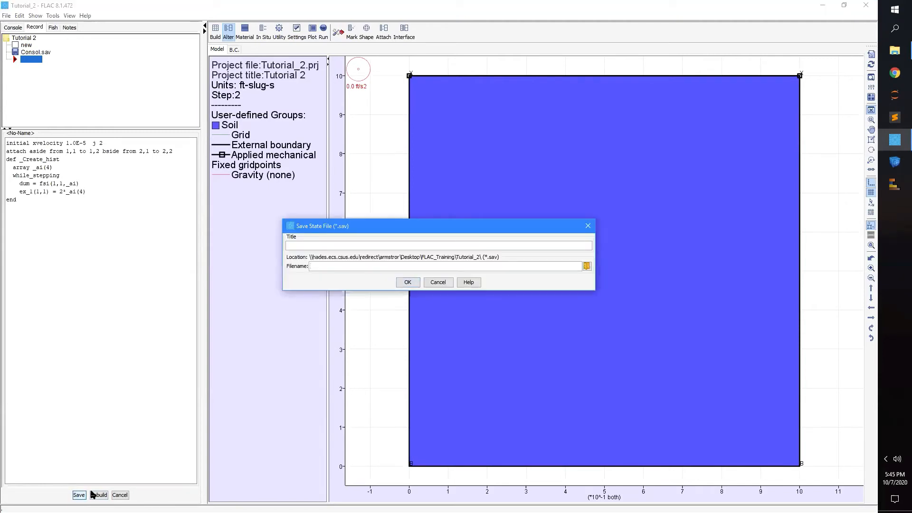
text(Shearing)
click(406, 283)
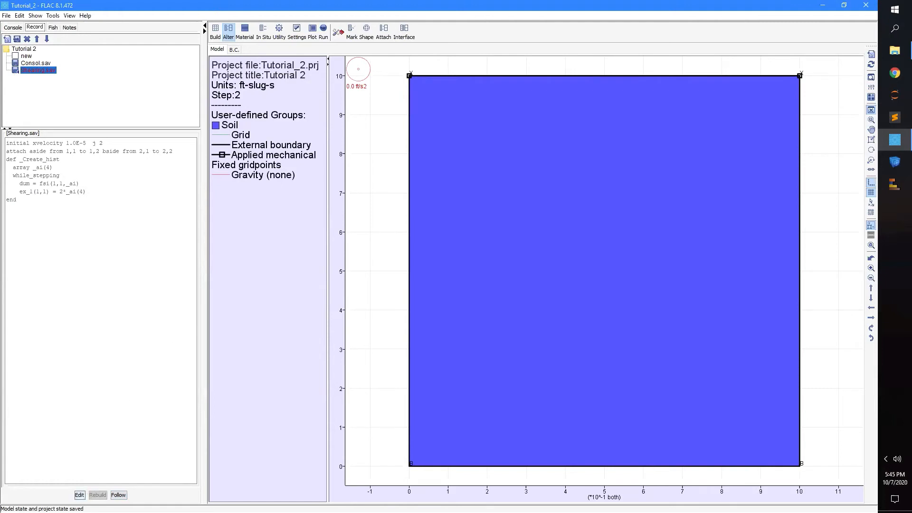
- Reopen the Shearing state for editing and add history 1 recording total stress sxx in zone 1,1
click(80, 495)
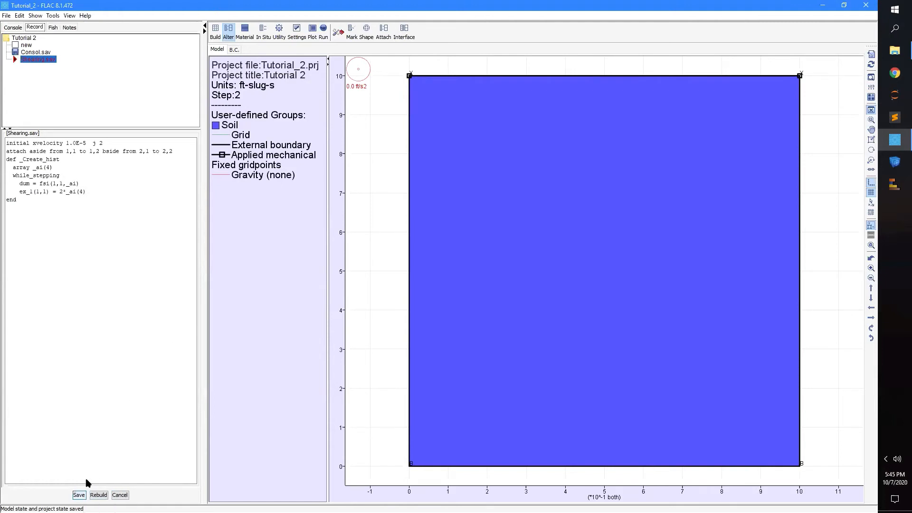
click(282, 34)
click(368, 30)
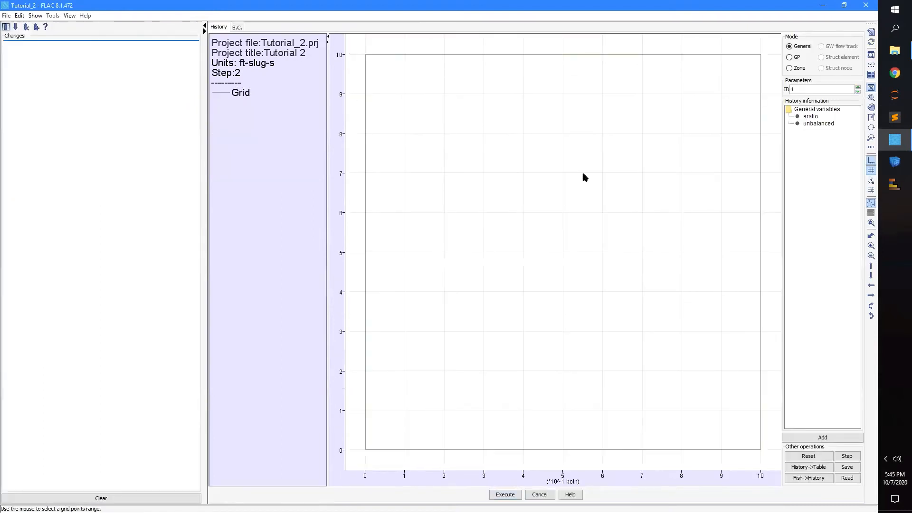
click(798, 70)
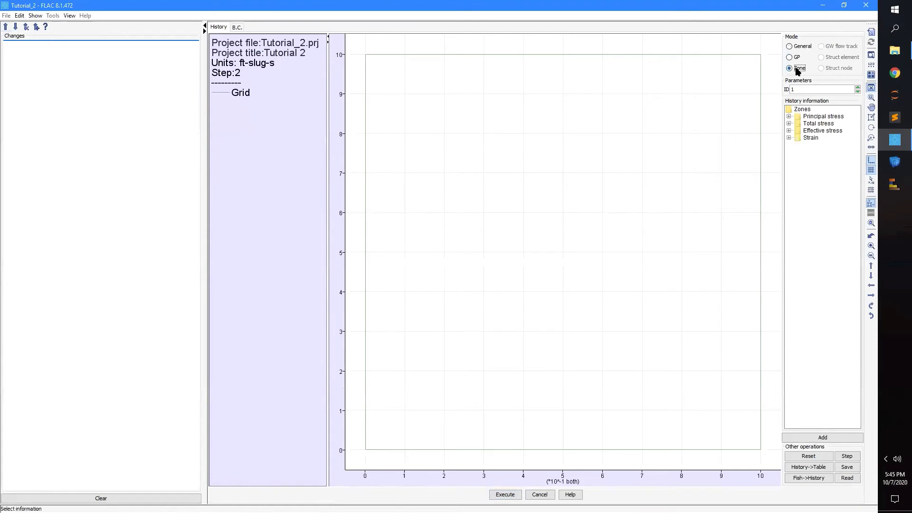
click(788, 123)
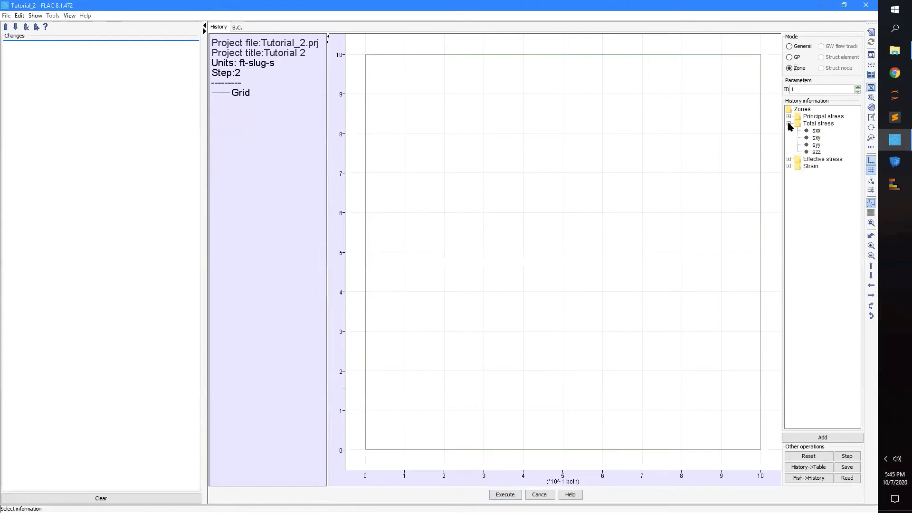
click(815, 131)
click(816, 138)
click(815, 145)
click(816, 130)
click(553, 217)
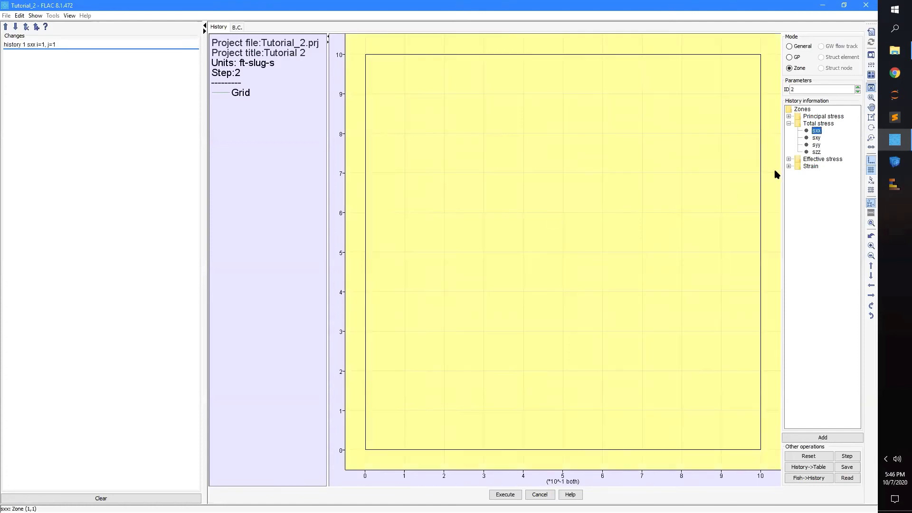
- Add total stress histories 2 to 4 for syy, szz and sxy in zone 1,1
click(816, 145)
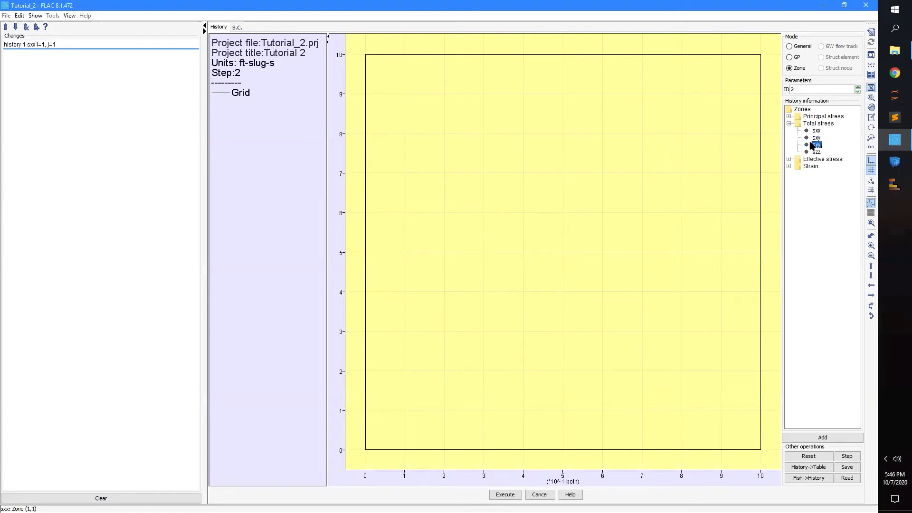
click(664, 155)
click(816, 152)
click(676, 166)
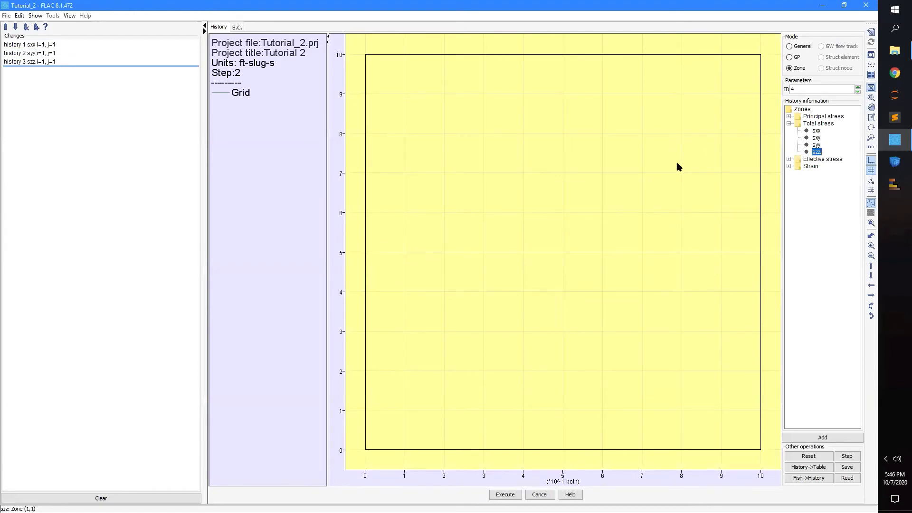
click(816, 137)
click(651, 171)
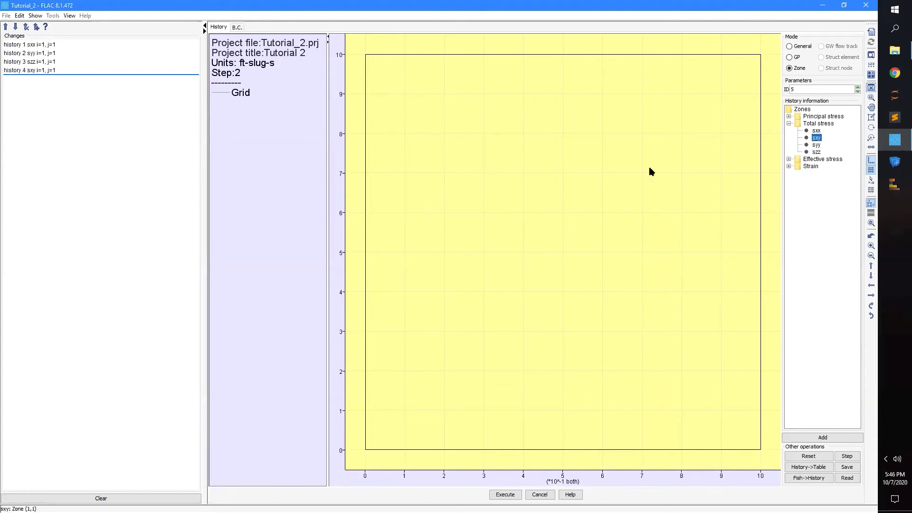
- Add principal stress histories 5 and 6 for sig1 and sig2 in zone 1,1 and execute all the histories
click(788, 116)
click(818, 130)
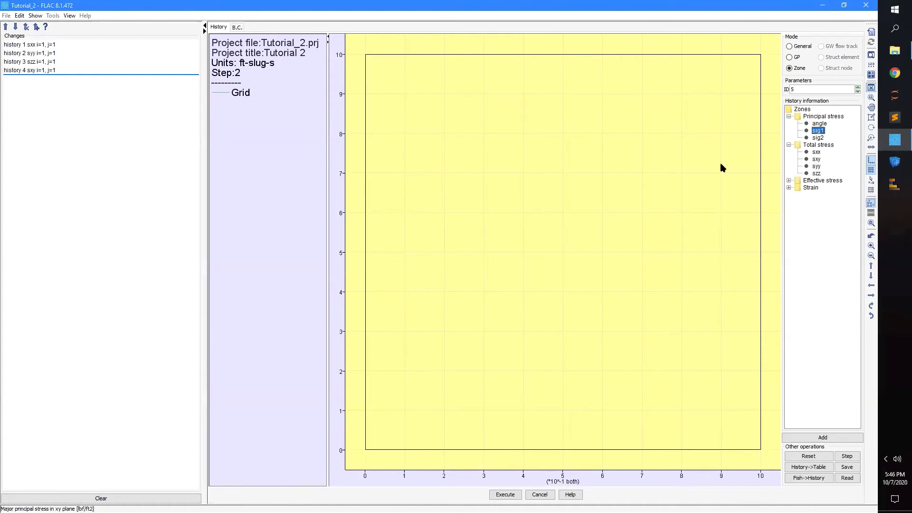
click(739, 165)
click(817, 138)
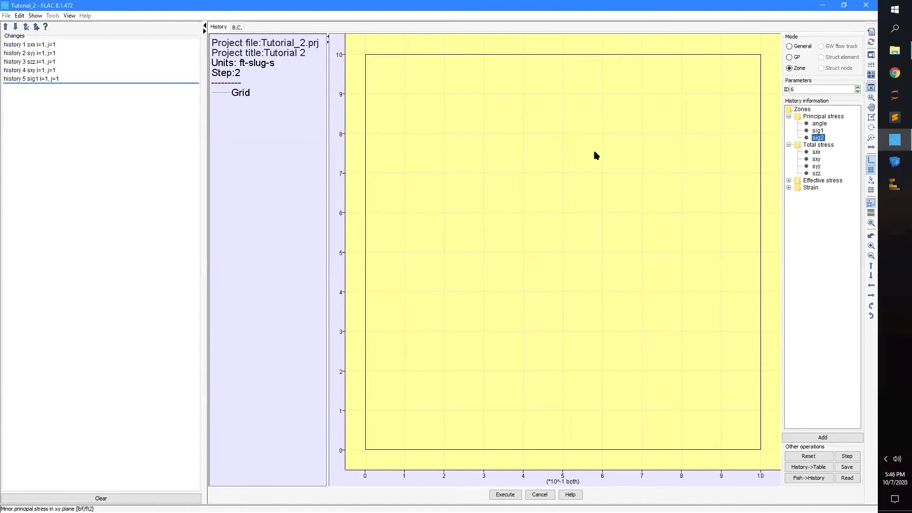
click(594, 152)
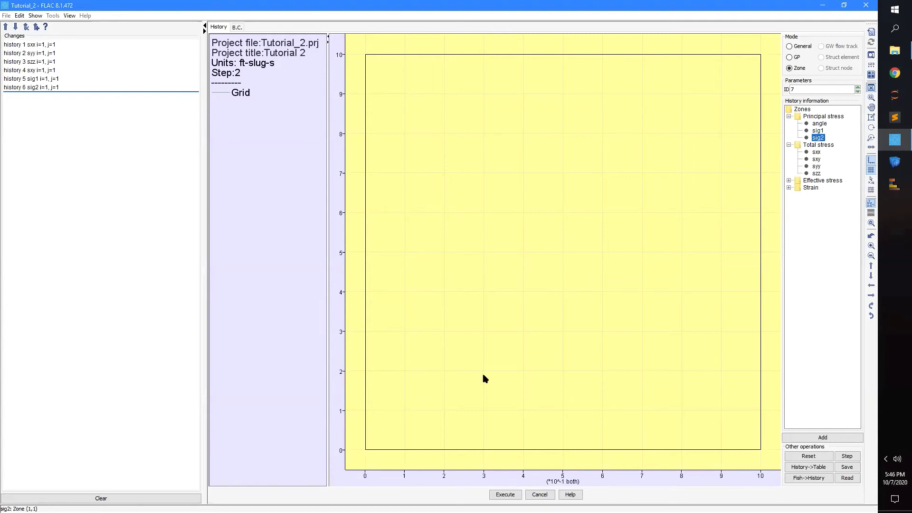
click(505, 494)
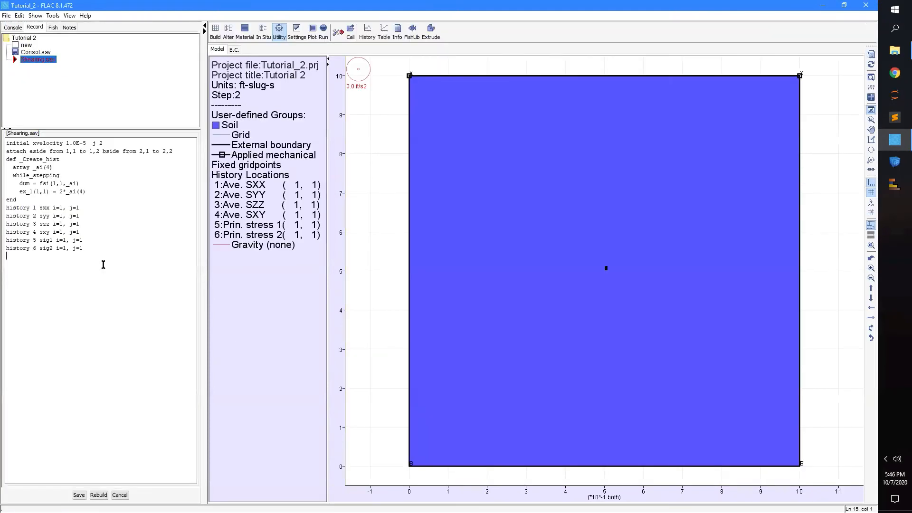
- Append the command history 7 ex_1 i=1, j=1 to the Shearing record
text(history 7)
text(ex_1 i=1, j=1)
key(Return)
- Run the Shearing model for 463 steps, postponing the Windows update restart until tomorrow
click(324, 31)
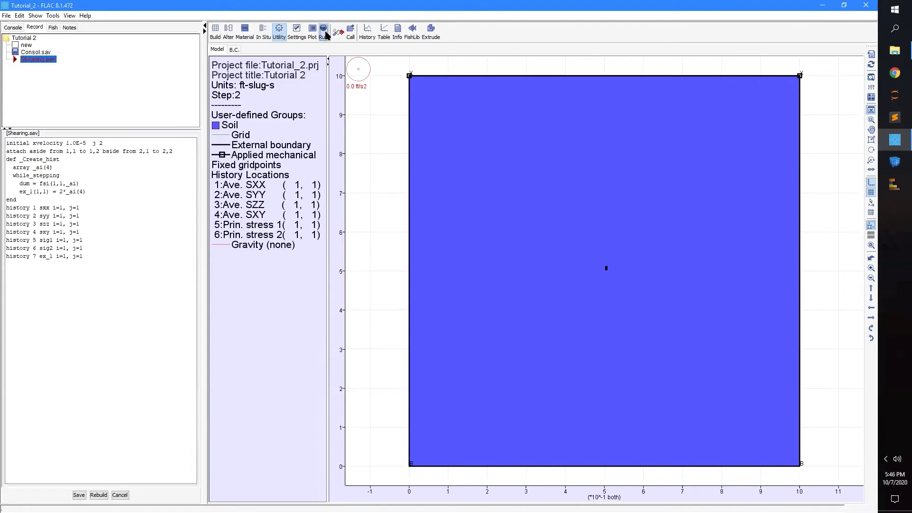
click(386, 30)
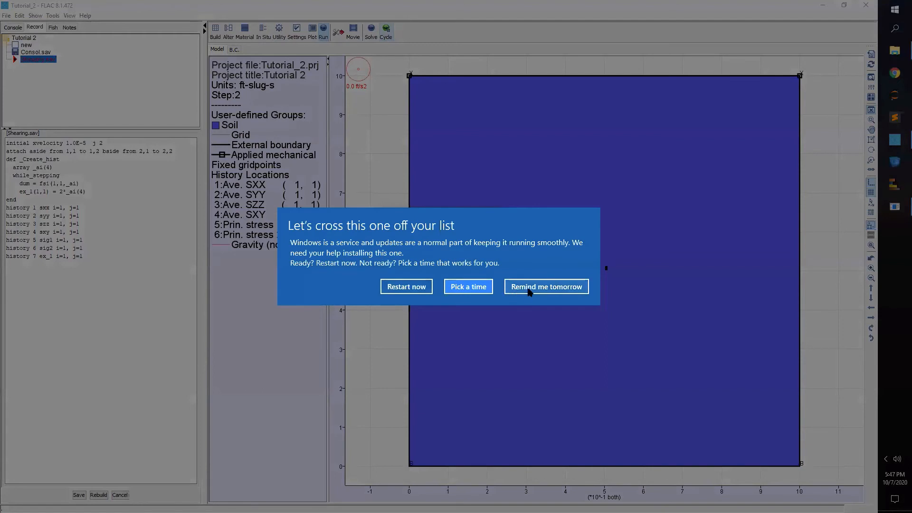
click(539, 287)
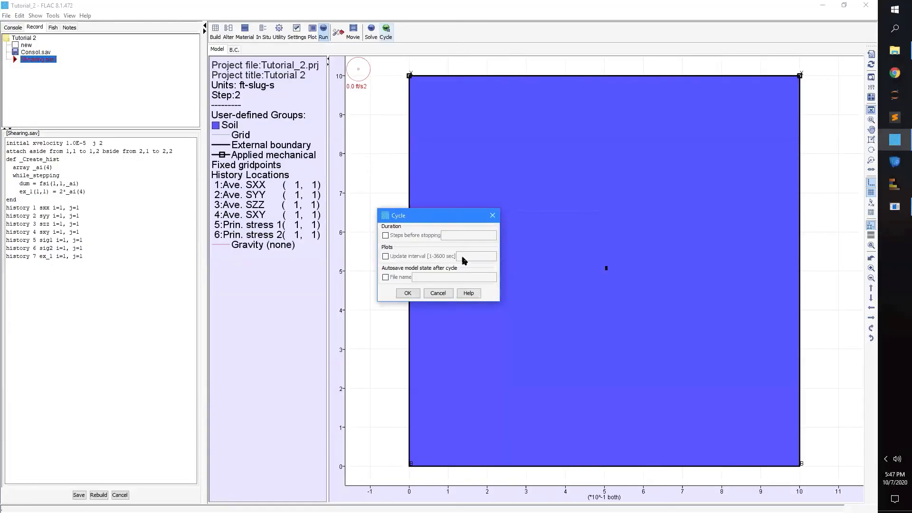
click(386, 236)
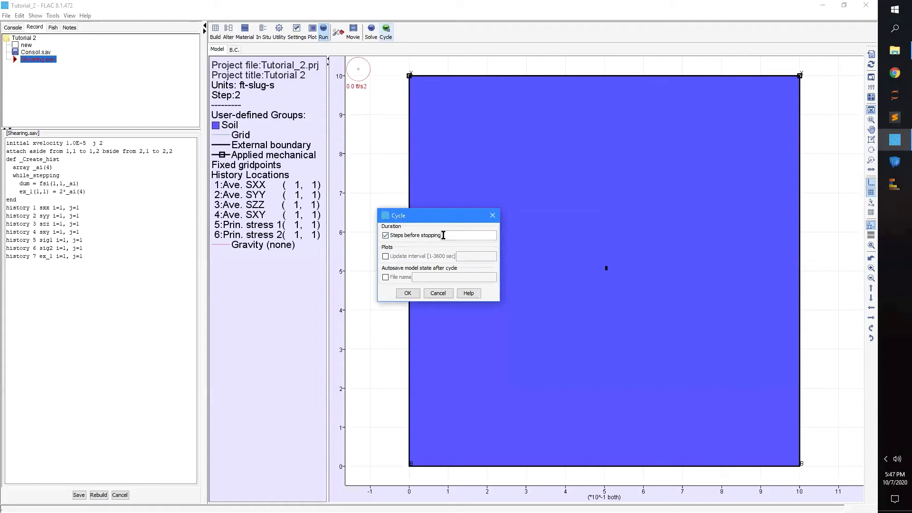
text(463)
click(408, 293)
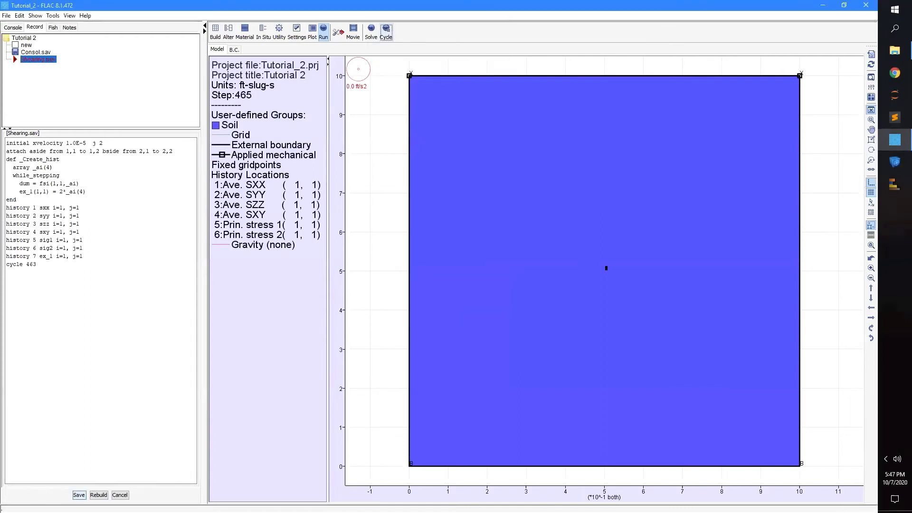
- Save the Shearing state without accepting the unexecuted-edit save, and view the B.C. plot
click(78, 494)
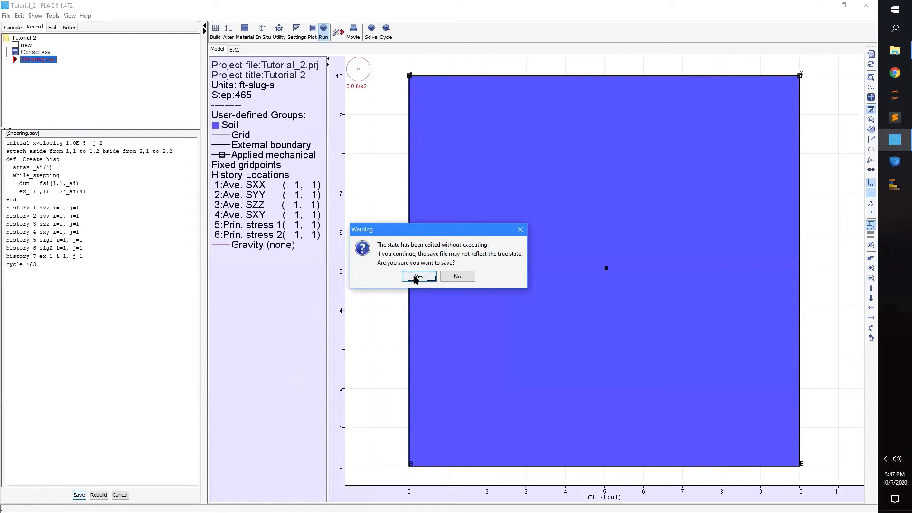
click(457, 276)
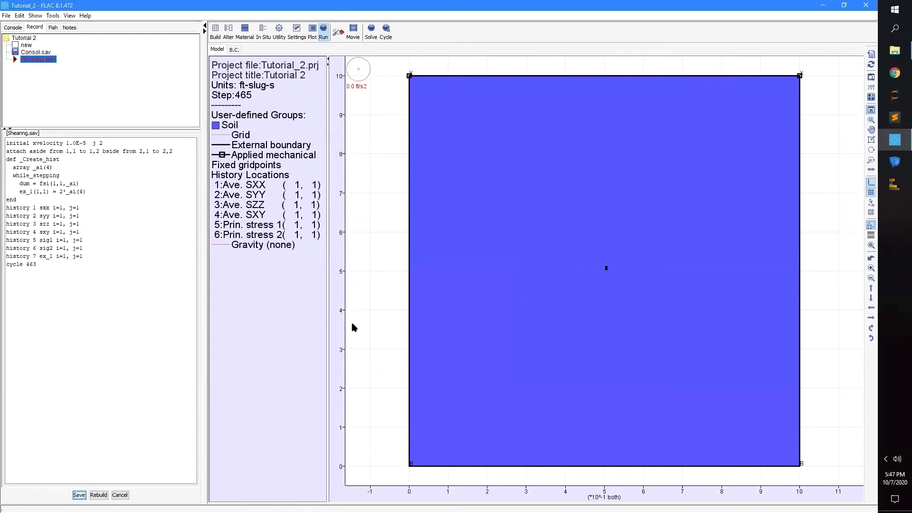
click(78, 494)
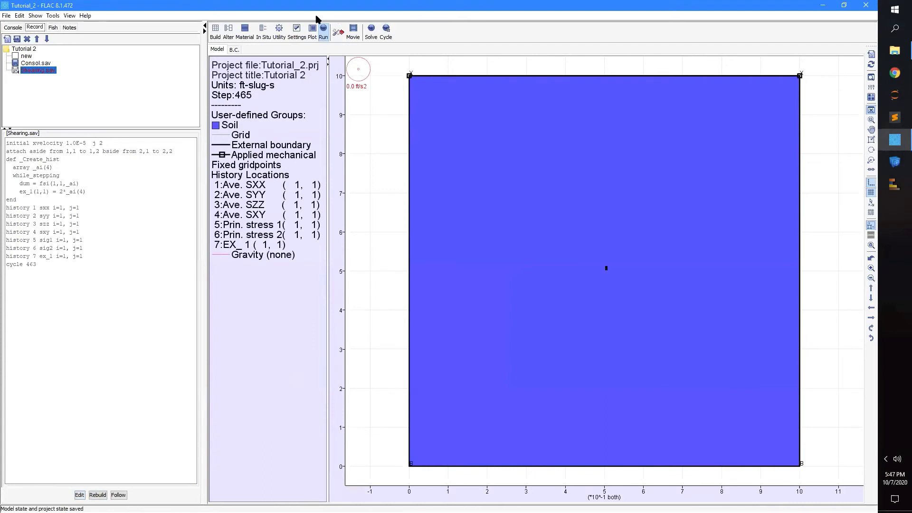
click(233, 49)
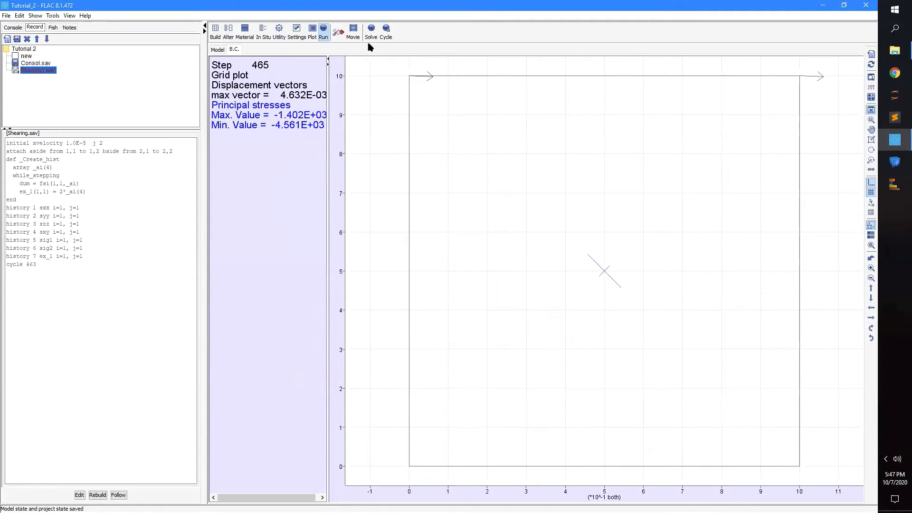
- Create a history plot named stress-strain showing history 4 (Ave. SXY) versus history 7 (EX_1)
click(312, 33)
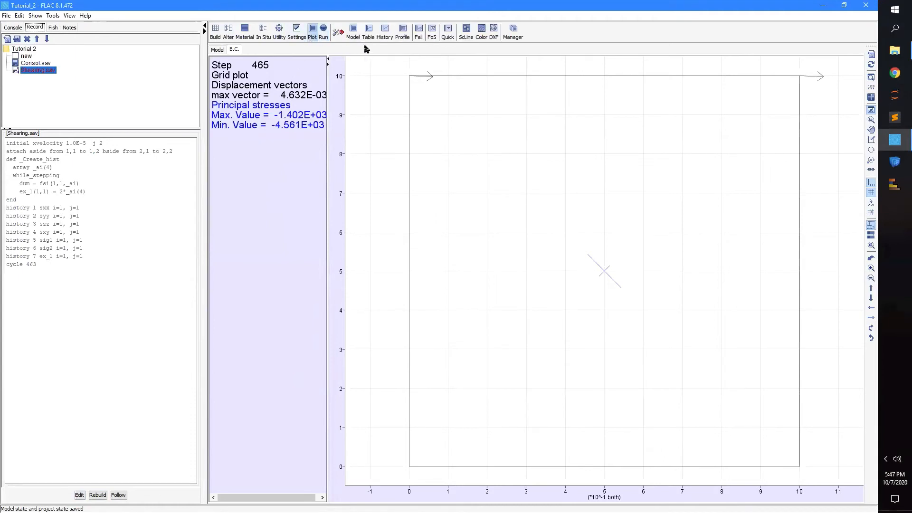
click(385, 32)
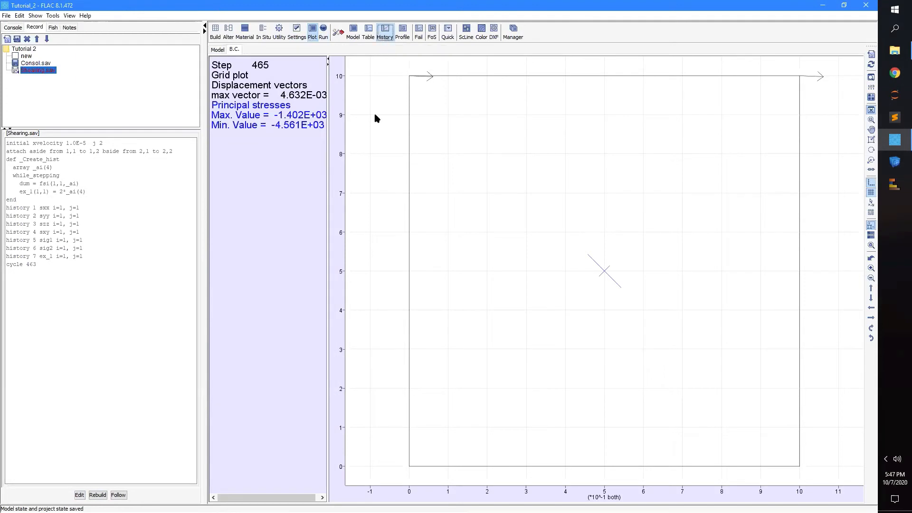
text(s)
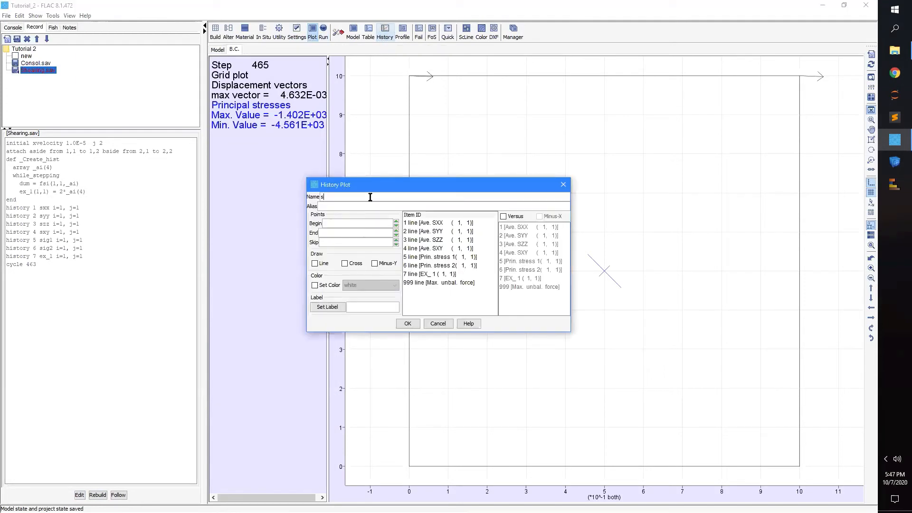
text(tress-strain)
click(434, 249)
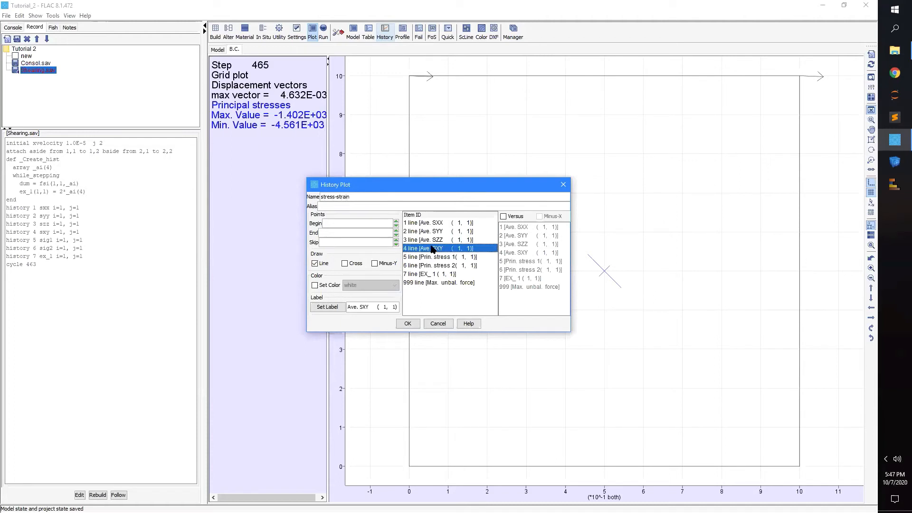
click(511, 217)
click(513, 279)
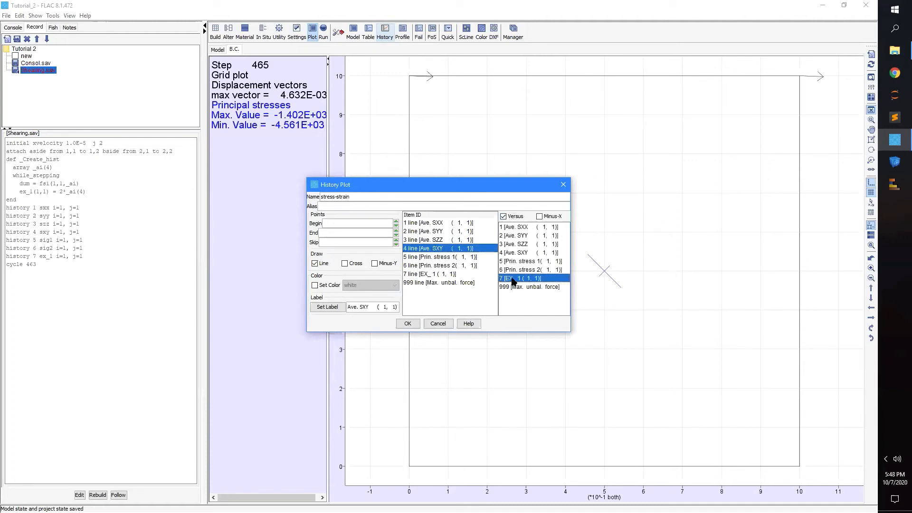
click(407, 323)
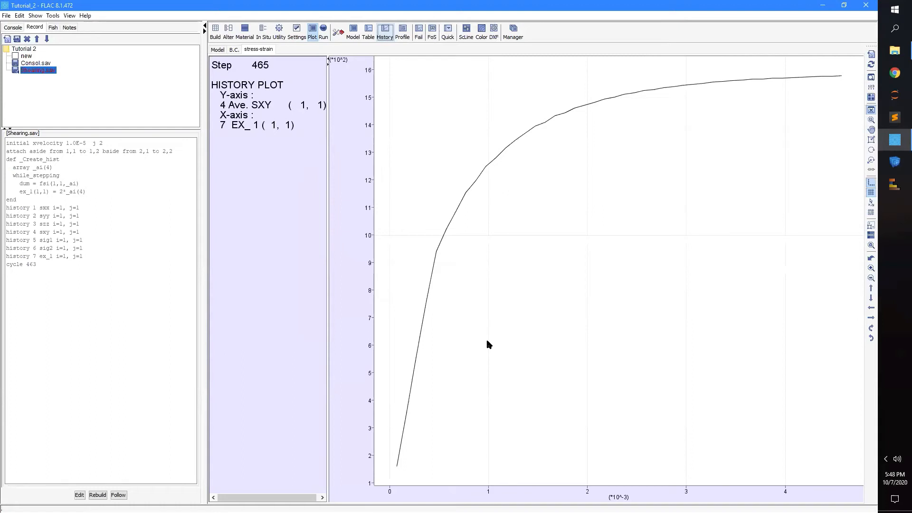
- Set the initial x-velocity in the Shearing record to 1.0E-6, rebuild the model and inspect the stress-strain curve
scroll(486, 341, down, 5)
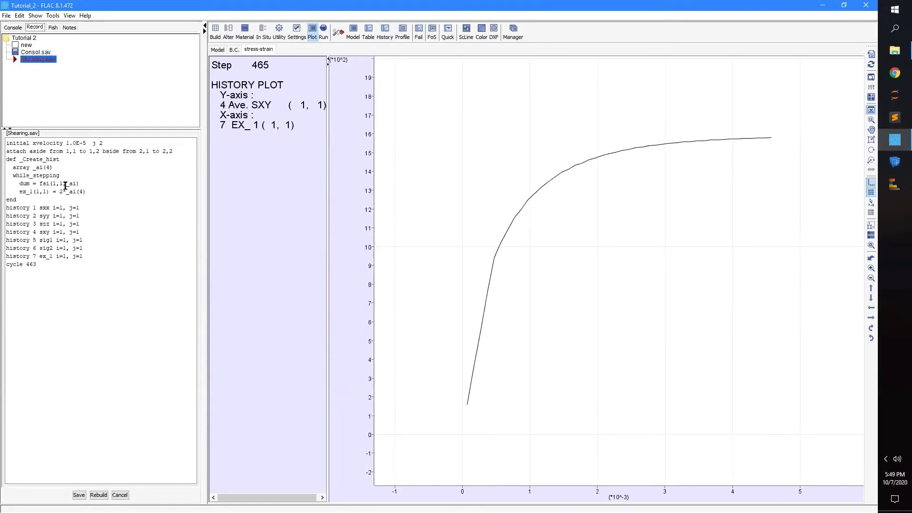
click(86, 142)
key(BackSpace)
text(6)
click(98, 495)
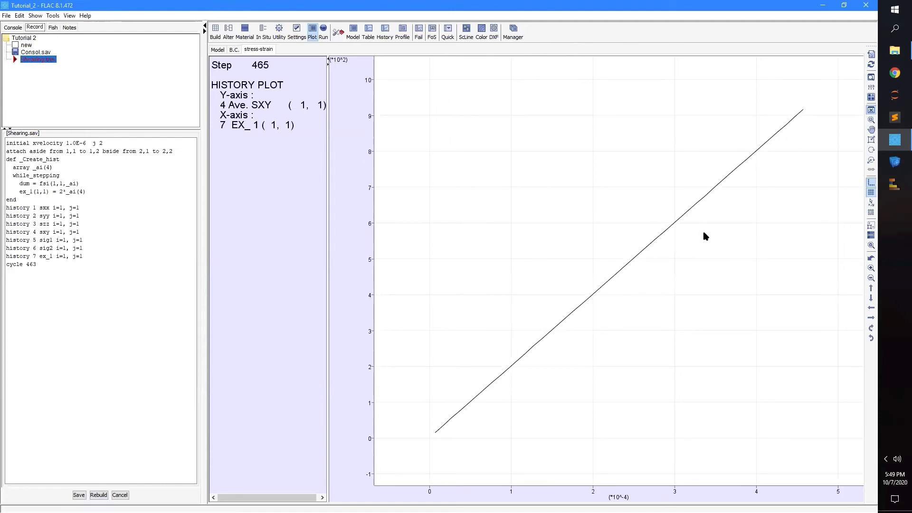
scroll(703, 232, up, 1)
scroll(702, 229, down, 1)
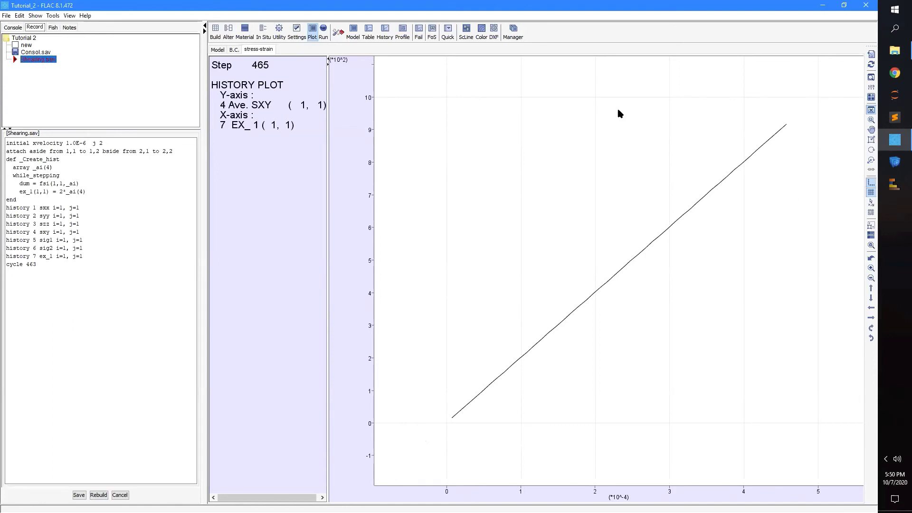
- Add the Mohr-Coulomb state property as the first item of the B.C. plot
click(235, 51)
right_click(484, 226)
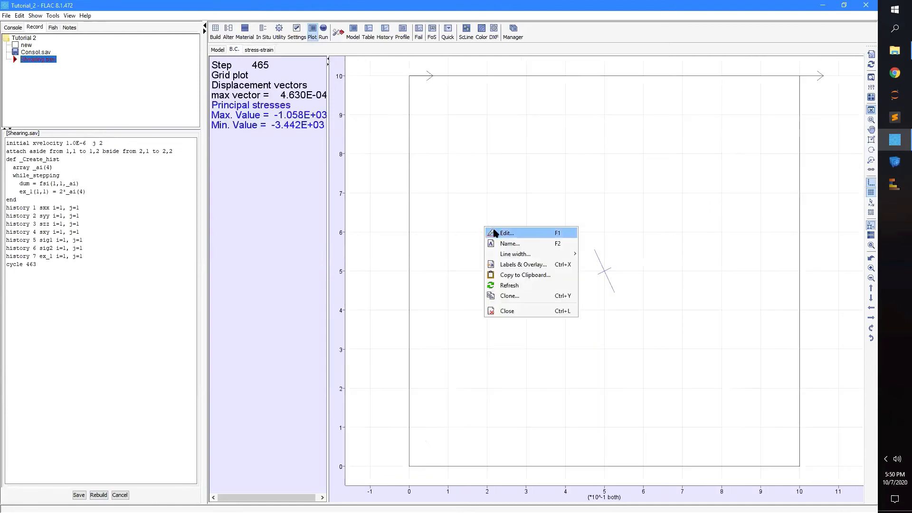
click(490, 232)
double_click(439, 280)
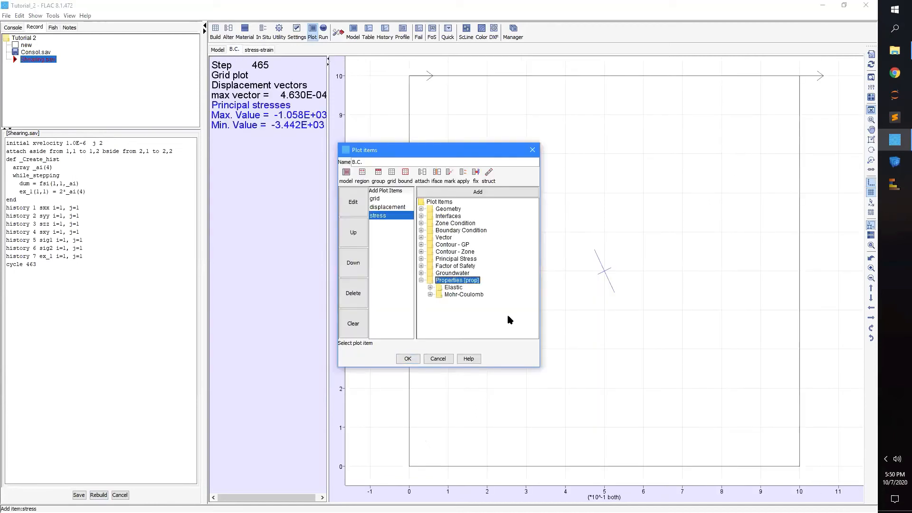
double_click(458, 295)
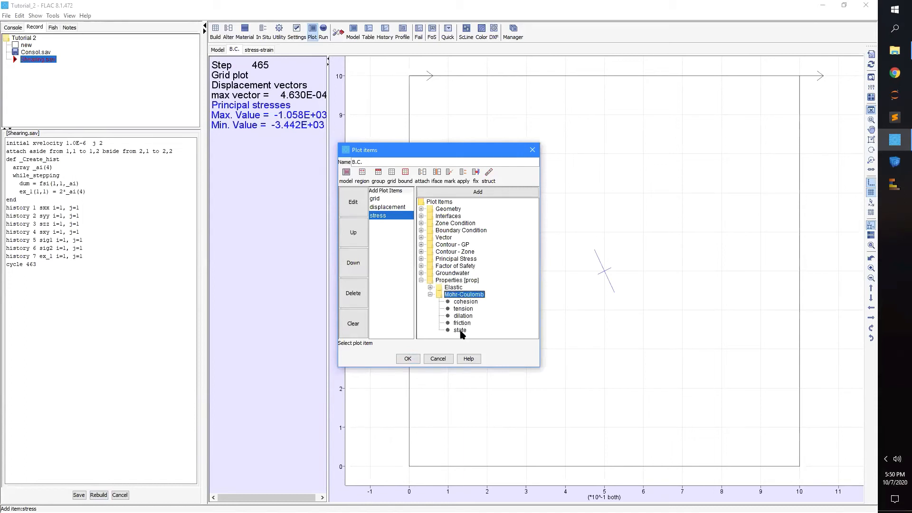
double_click(460, 330)
drag(389, 224, 389, 209)
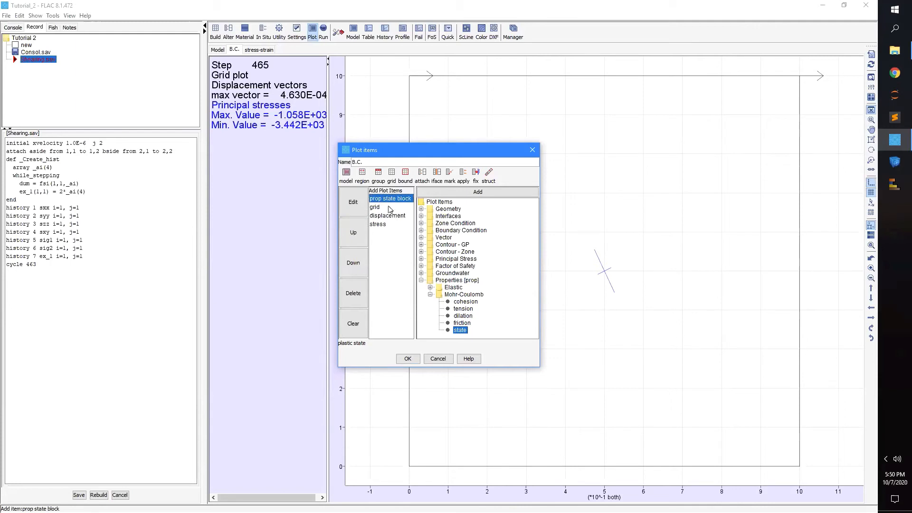
click(399, 361)
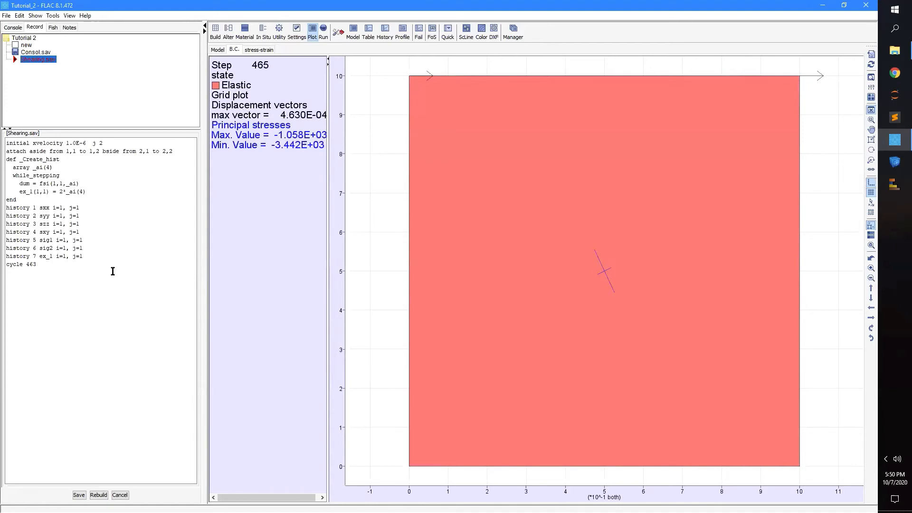
- Set the Shearing record's cycle count to 464, rebuild the model and widen the plot legend to read the state
click(79, 274)
key(BackSpace)
text(4)
click(99, 495)
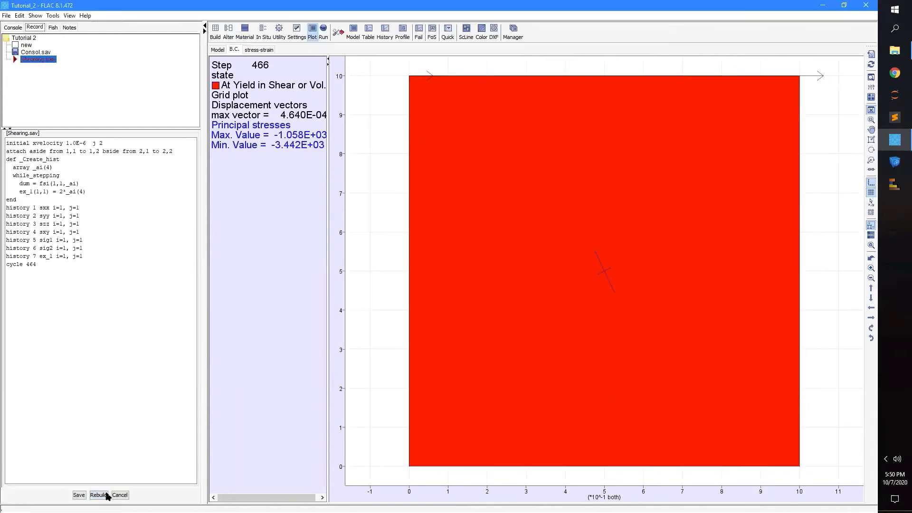
drag(329, 194, 372, 197)
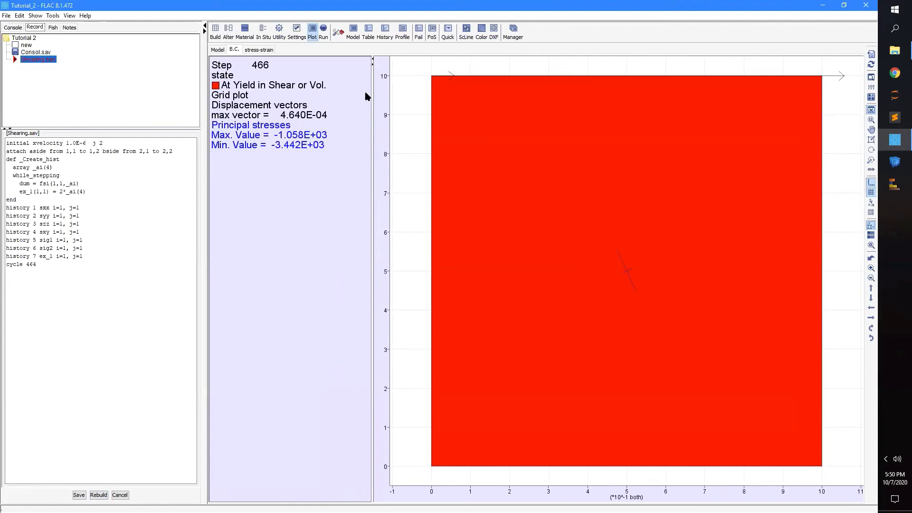
- View the stress-strain plot and print the sxy stress in the console with print sxy
click(266, 49)
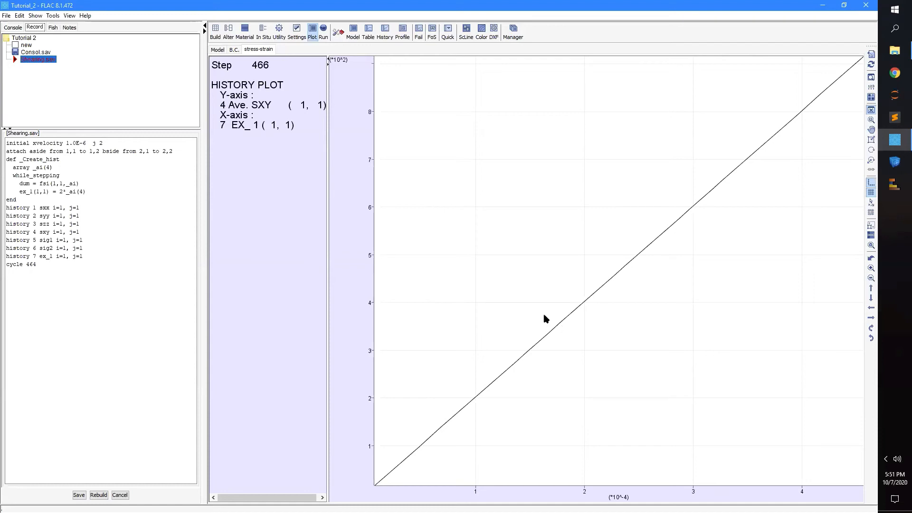
click(19, 27)
click(38, 497)
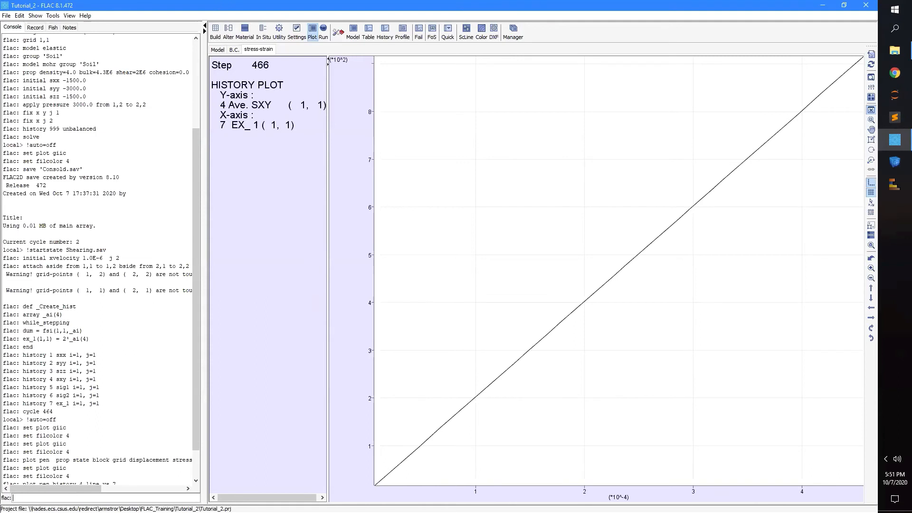
text(print sxy)
key(Return)
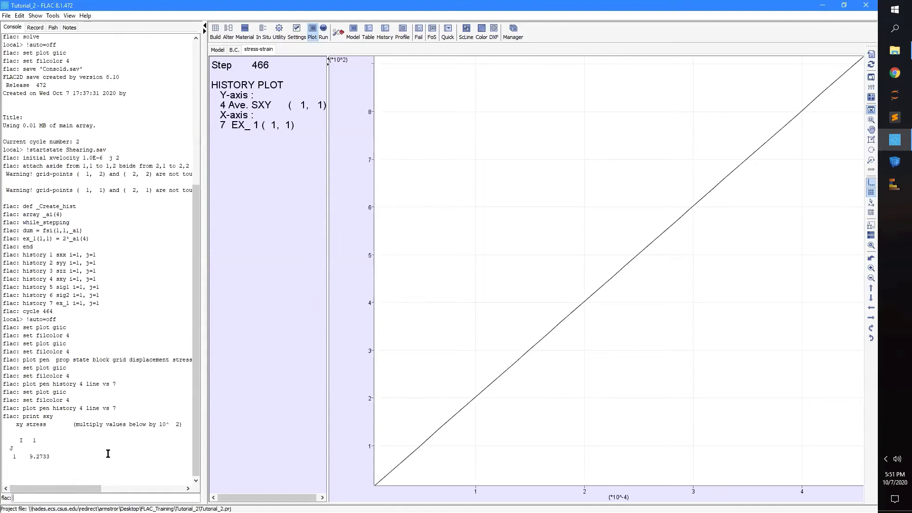
click(35, 27)
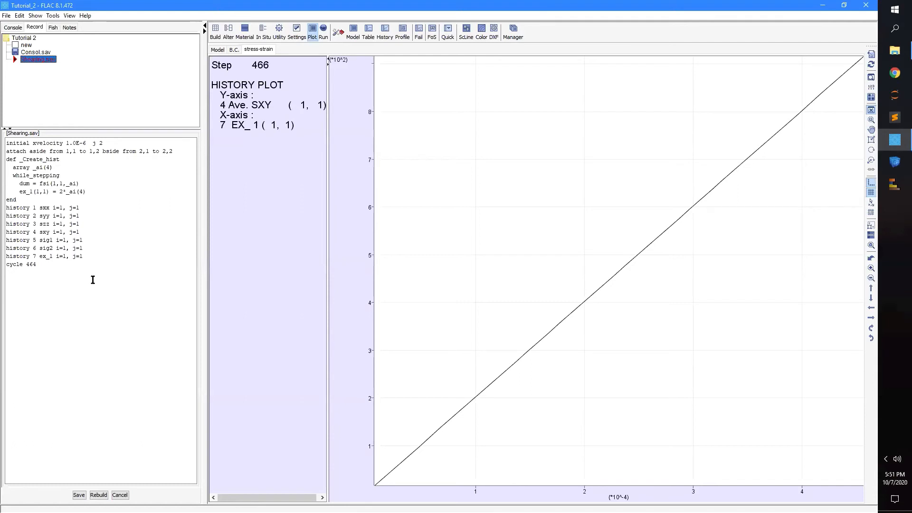
- Set the Shearing record's cycle count to 20000, rebuild the model and view the whole stress-strain curve
click(36, 264)
click(86, 143)
click(48, 265)
key(BackSpace)
key(BackSpace)
key(BackSpace)
text(2000)
click(99, 494)
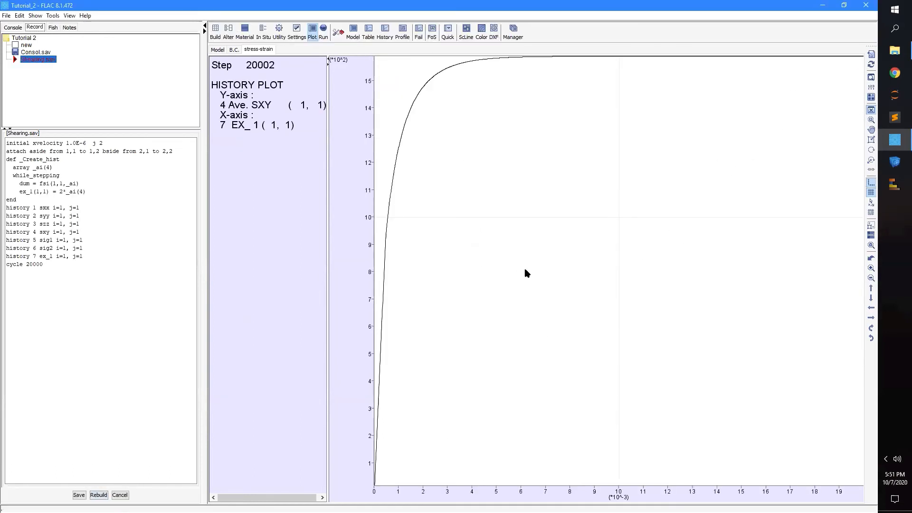
scroll(525, 270, down, 4)
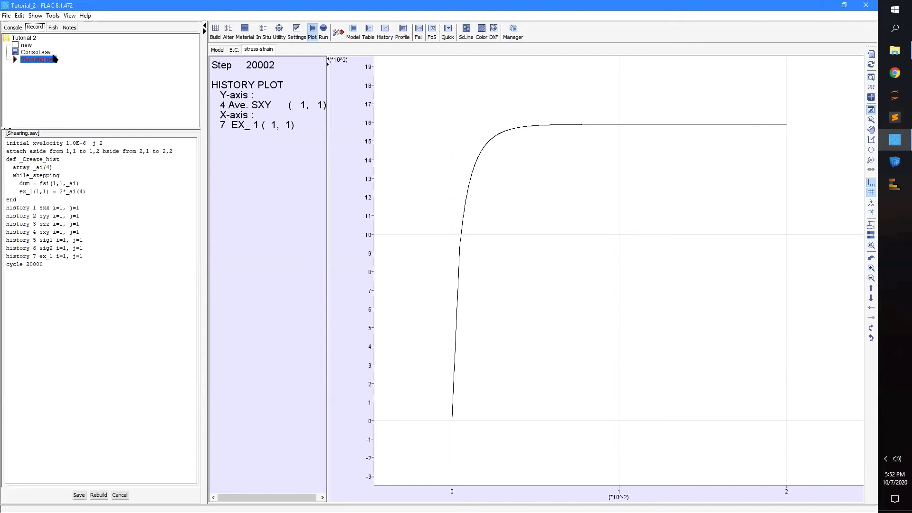
- Print the sxy stress of the 20000-cycle run with print sxy and return to the Shearing record
click(19, 27)
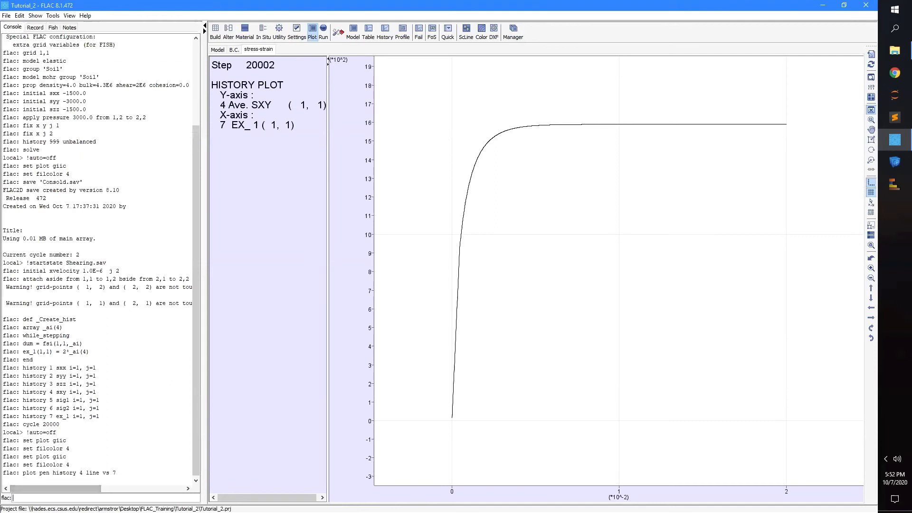
text(print sxy)
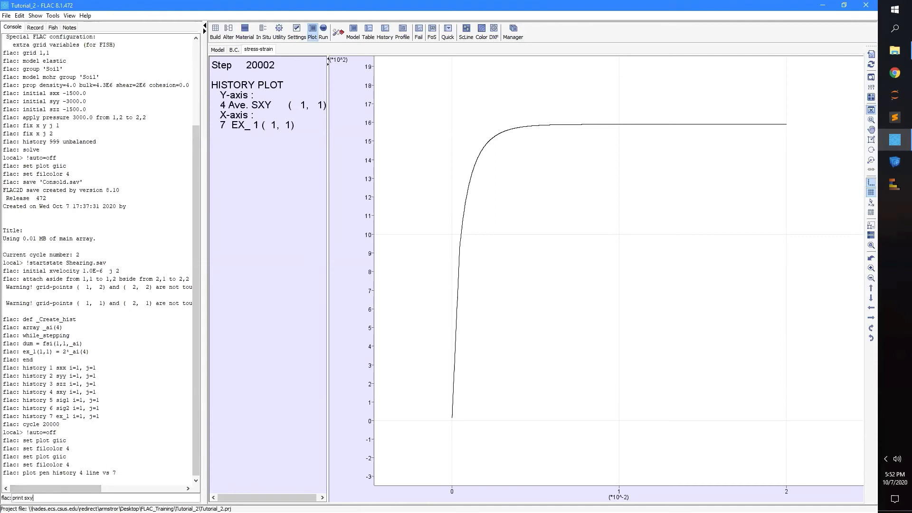
key(Return)
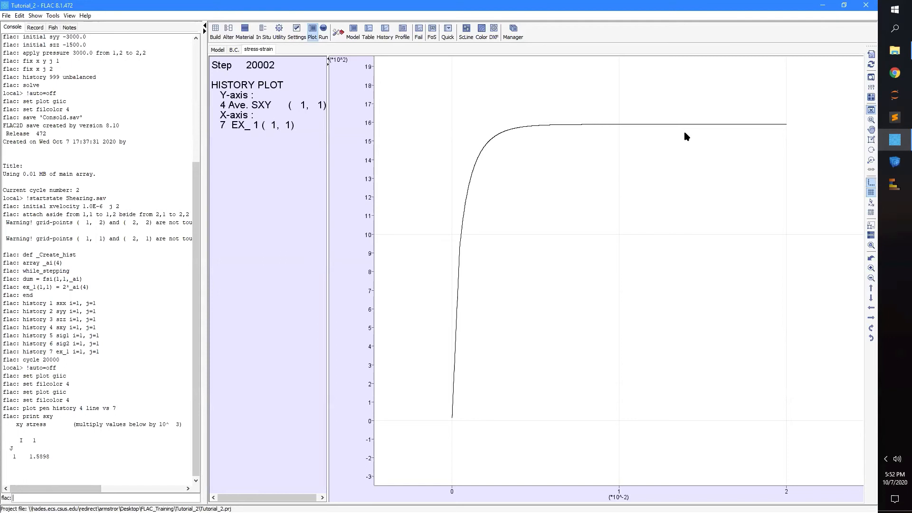
click(36, 27)
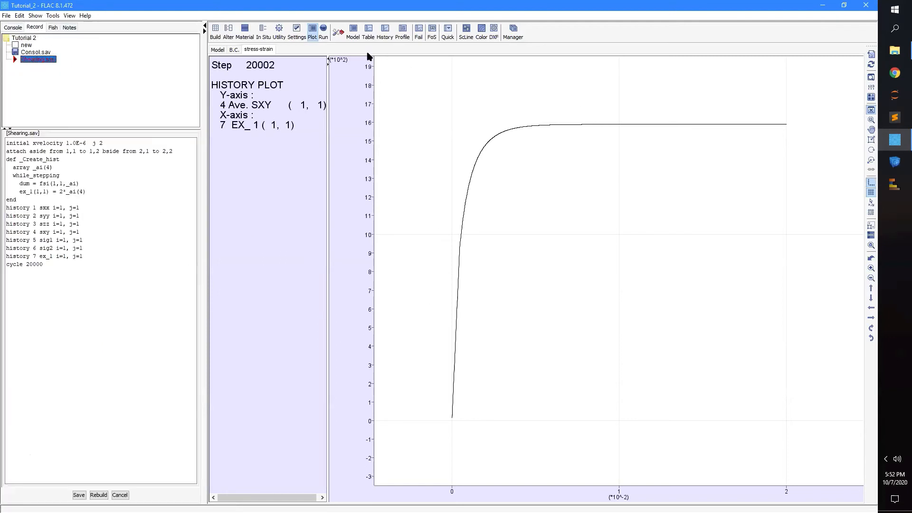
- Start a new history plot and reverse the sign of the SXX, SYY, SZZ, principal stress 1 and principal stress 2 histories
click(392, 43)
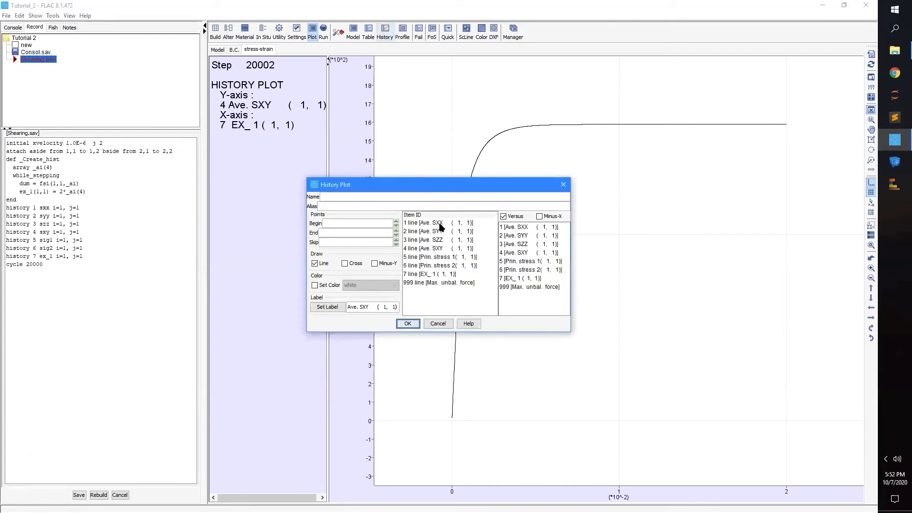
click(439, 224)
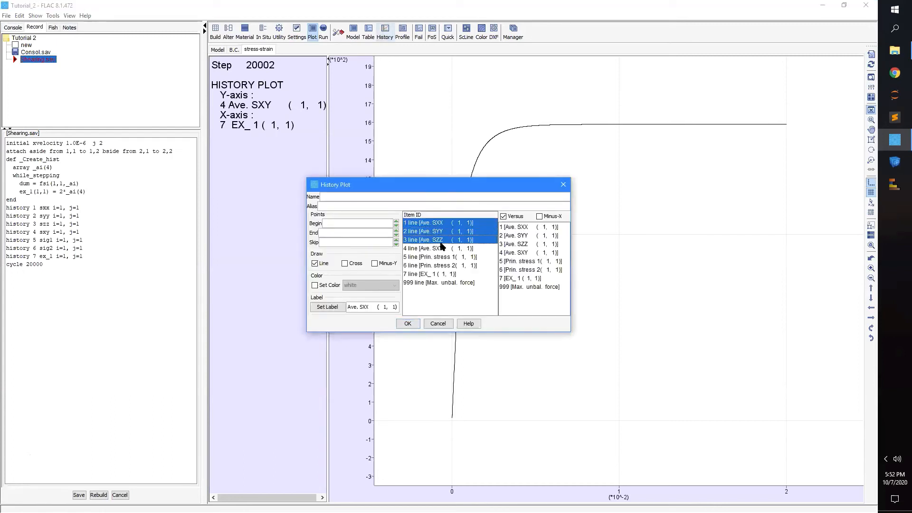
shift+click(441, 240)
click(376, 264)
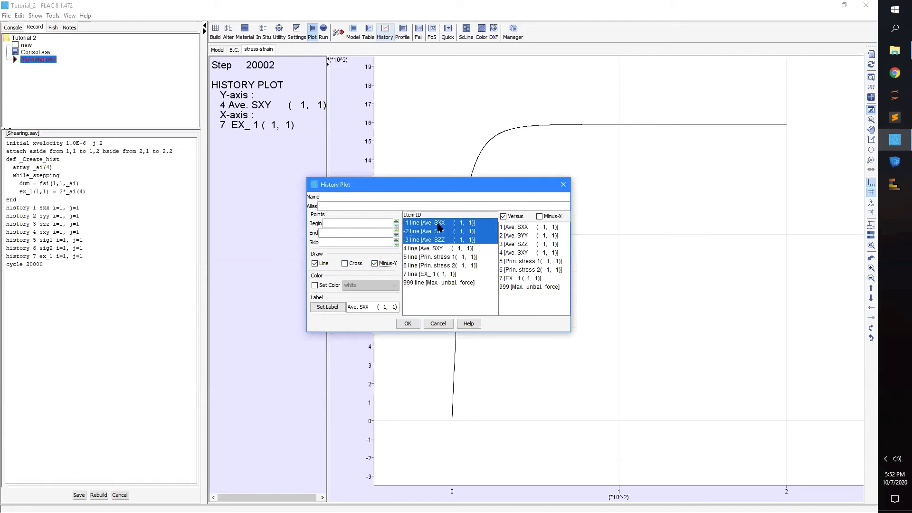
click(429, 257)
shift+click(429, 265)
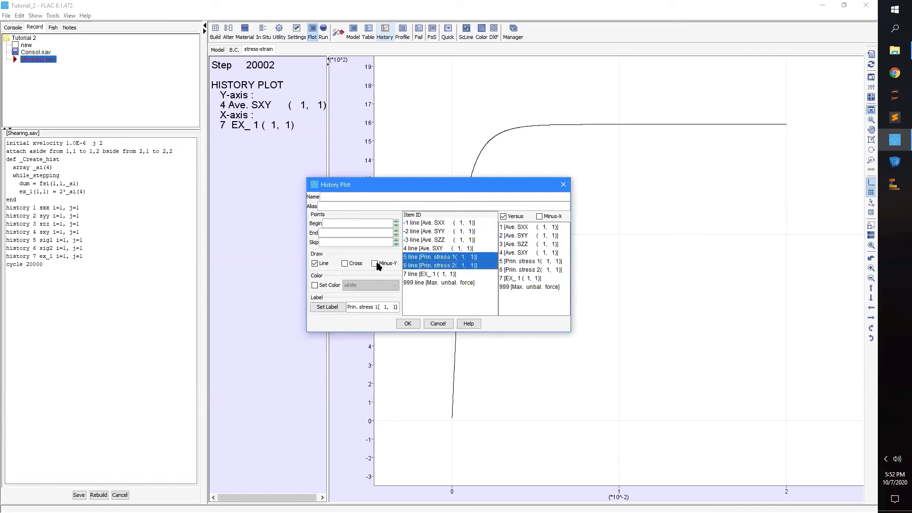
click(375, 264)
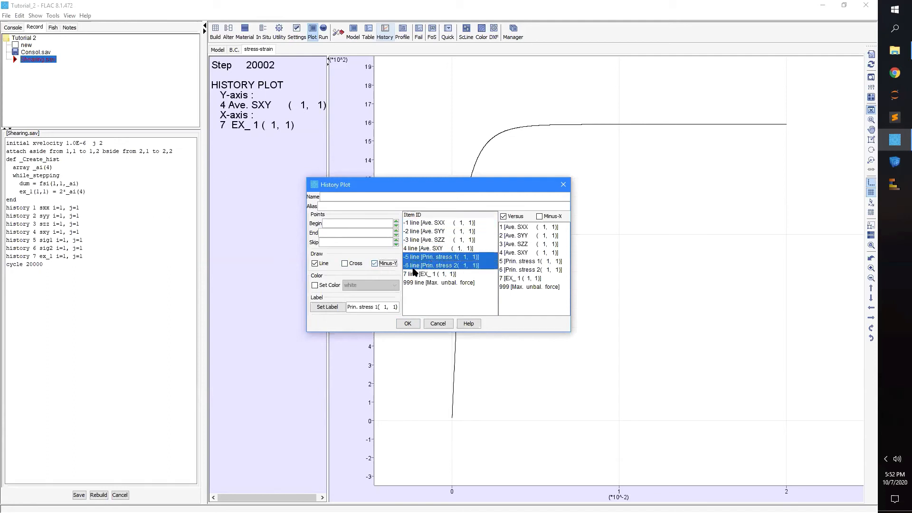
- Plot histories 1 to 6 together under the name stresses(N), and save the Shearing state
click(422, 223)
shift+click(430, 265)
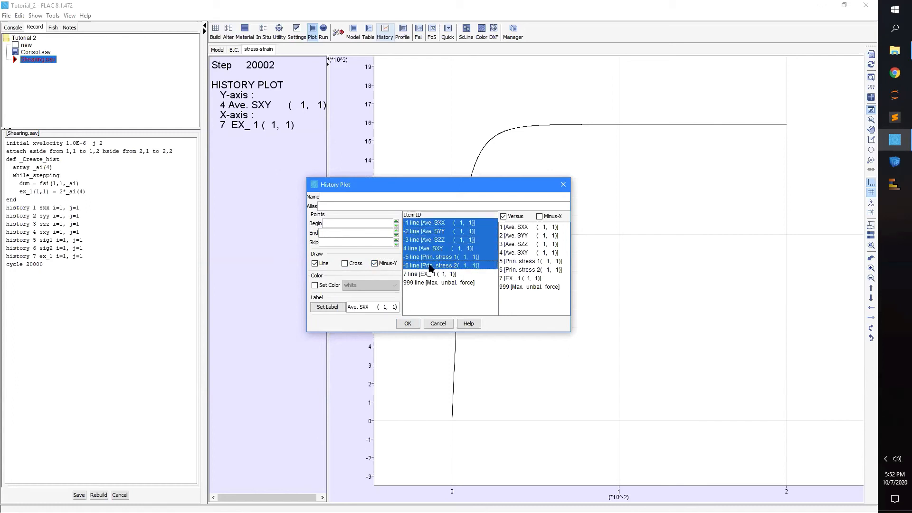
click(351, 196)
text(stresses(N))
click(407, 323)
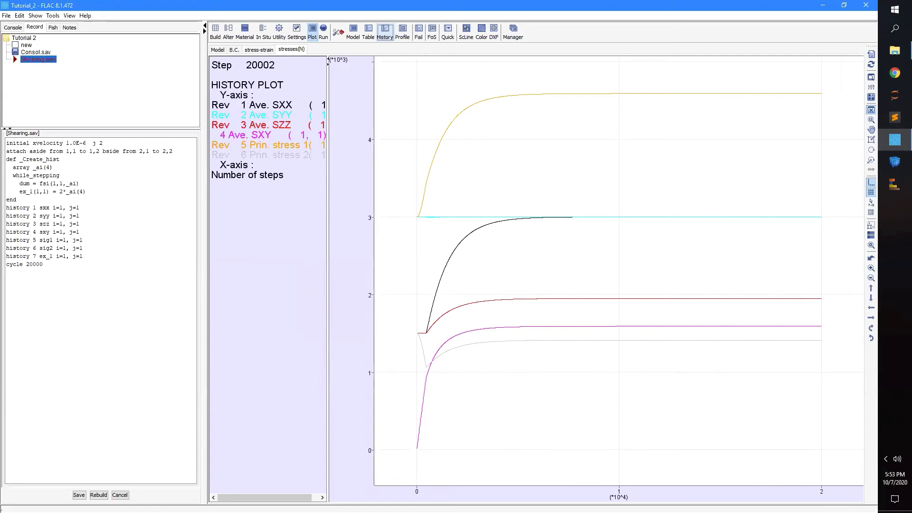
click(79, 494)
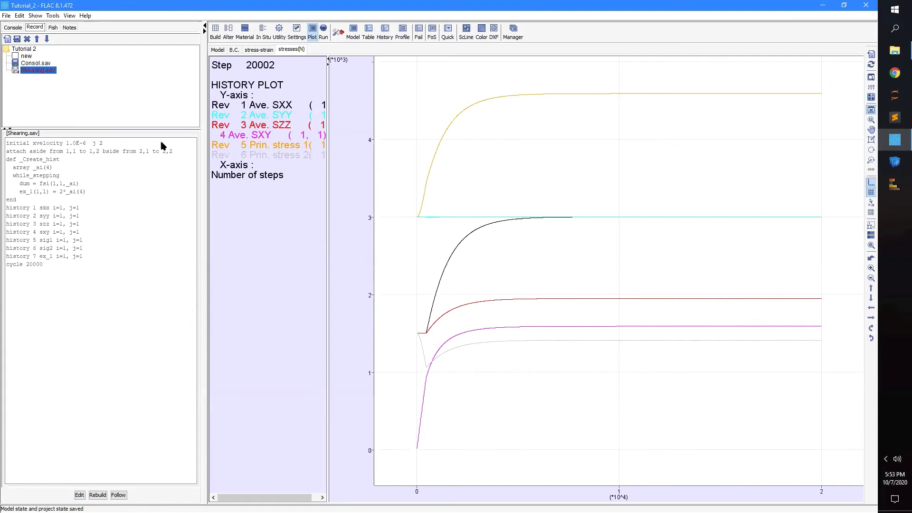
- Create a model plot named gamma_xy with the ex_1 zone contour and the grid, and widen its legend
click(352, 33)
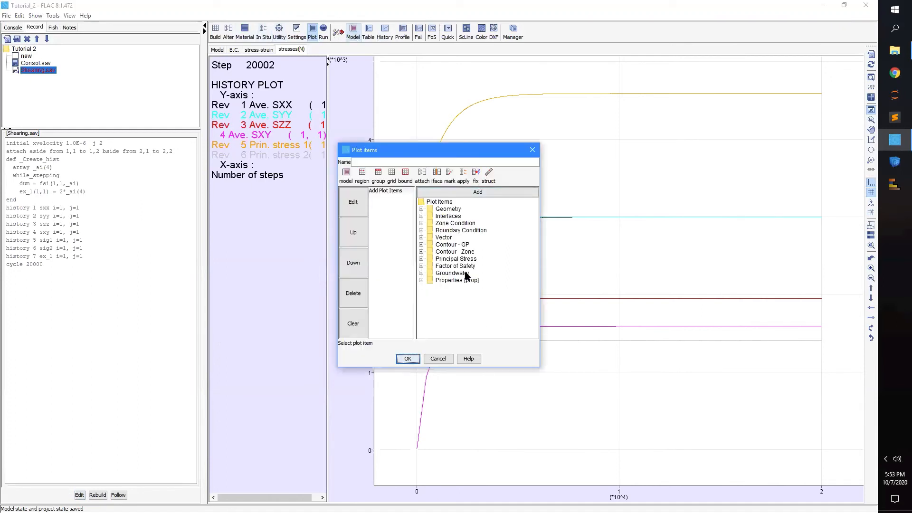
double_click(452, 253)
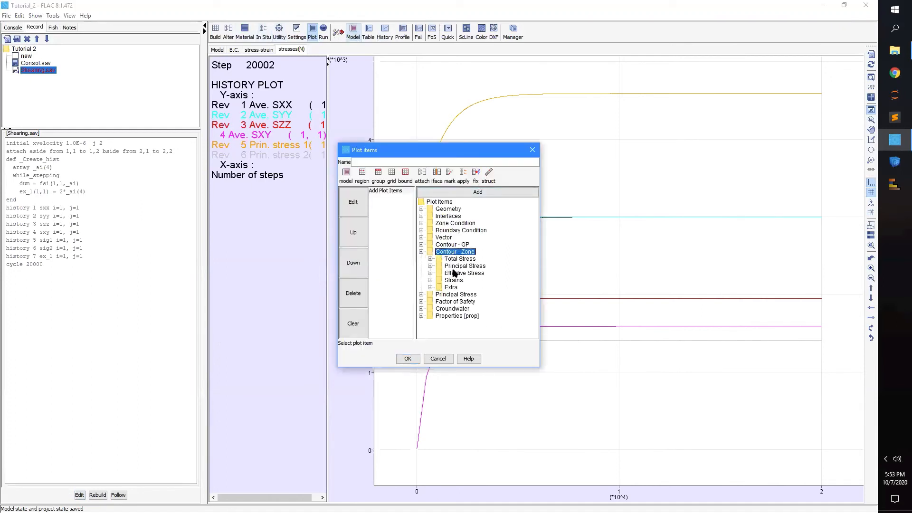
double_click(452, 287)
click(465, 294)
double_click(464, 295)
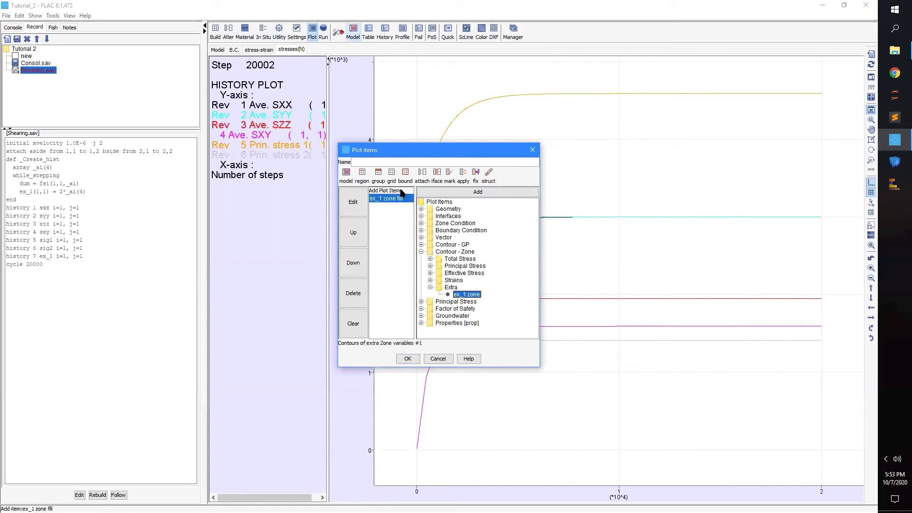
click(391, 173)
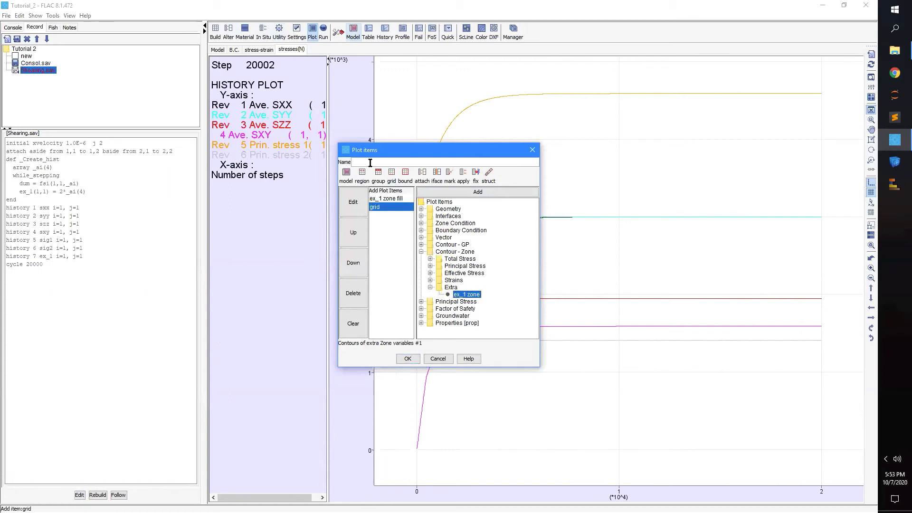
text(gamma_xy)
click(408, 359)
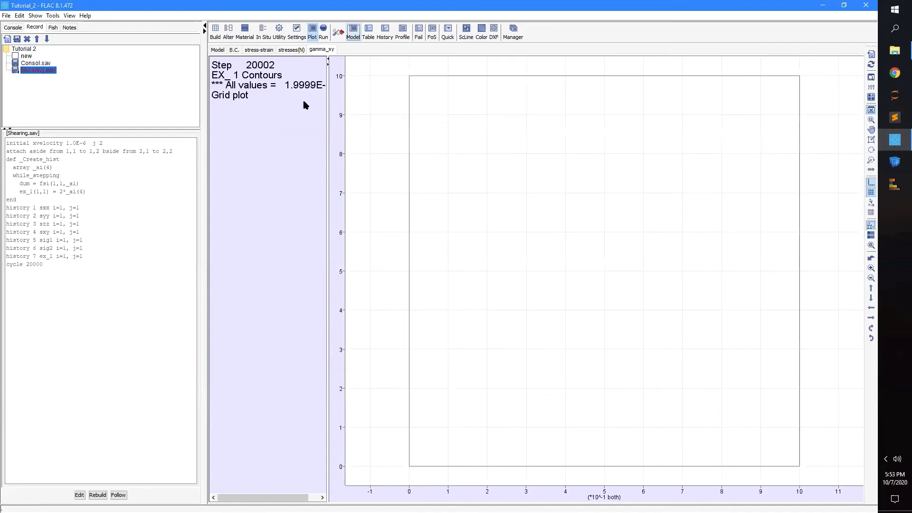
drag(327, 102, 352, 101)
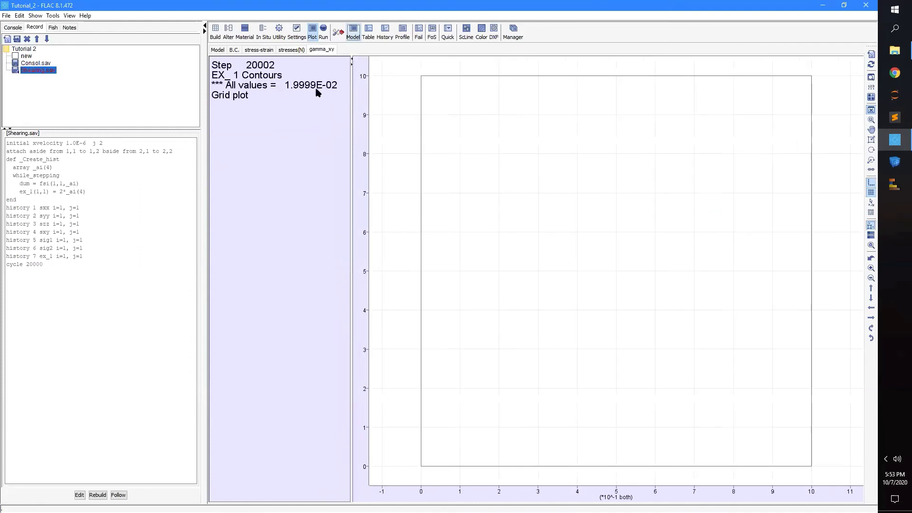
- Change the ex_1 zone contour in the gamma_xy plot to block display and save the project
right_click(464, 188)
click(468, 190)
click(382, 199)
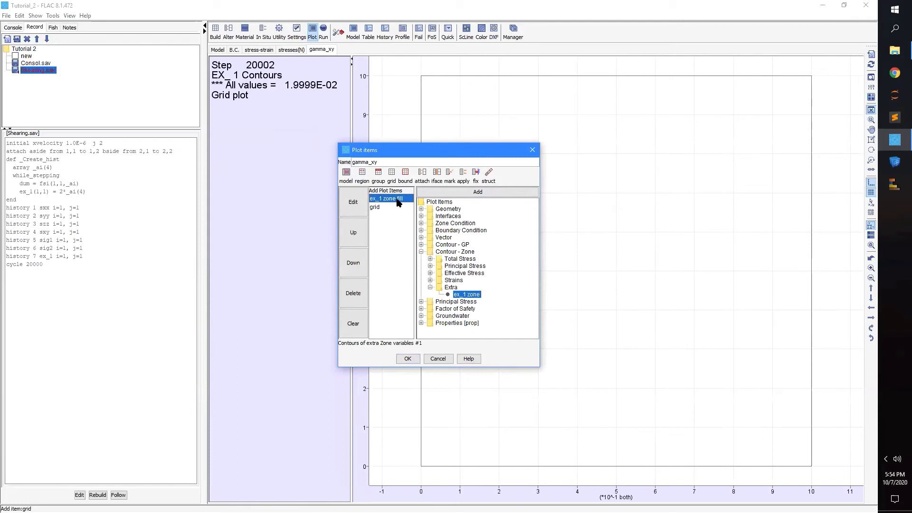
click(354, 212)
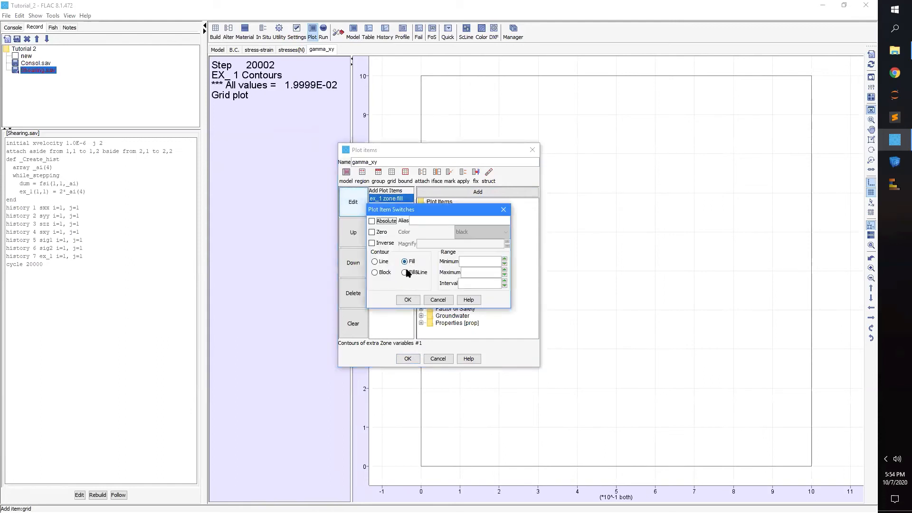
click(384, 272)
click(407, 300)
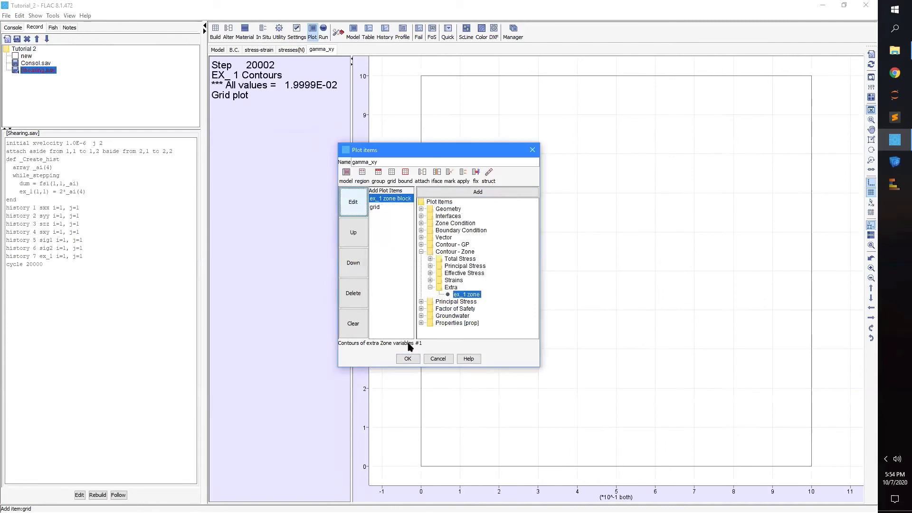
click(408, 359)
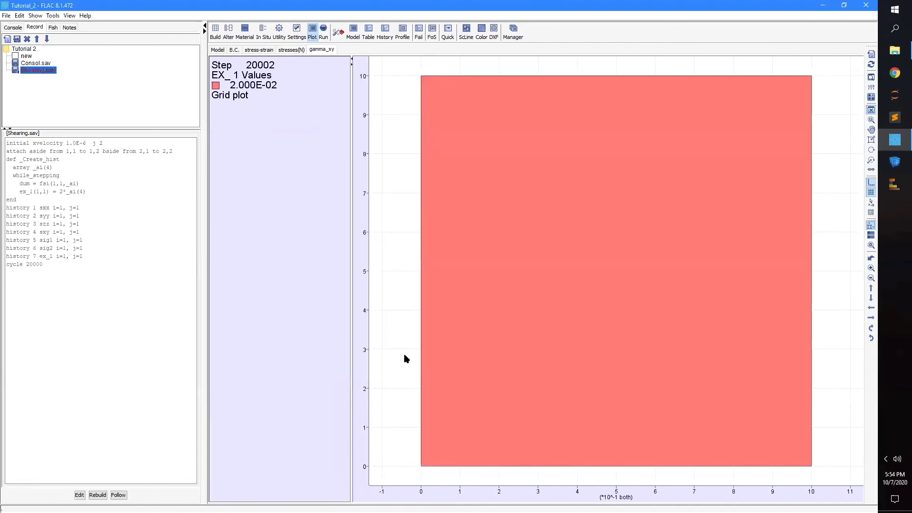
click(7, 16)
click(18, 63)
- Set the Shearing record's cycle count to 463 and rebuild the model to examine the stress-strain curve at first yield
click(270, 50)
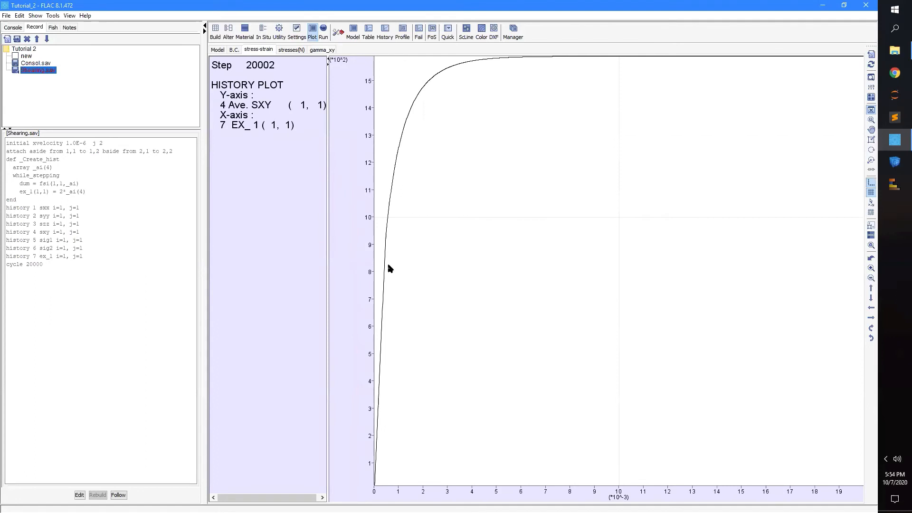
drag(394, 260, 572, 260)
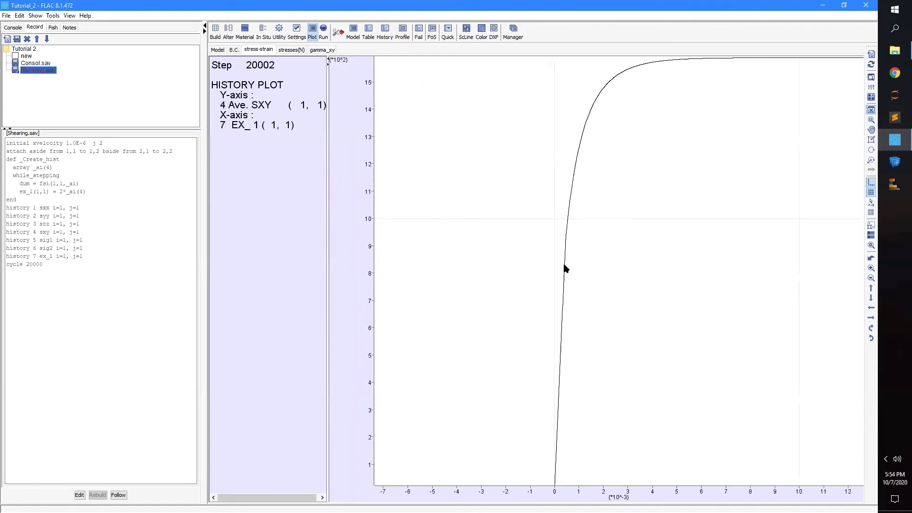
scroll(551, 278, up, 1)
scroll(519, 256, up, 1)
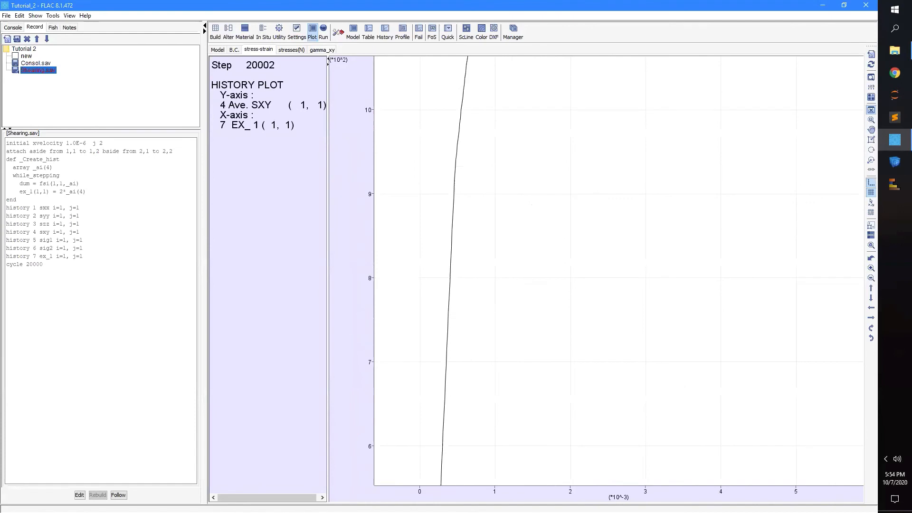
click(79, 494)
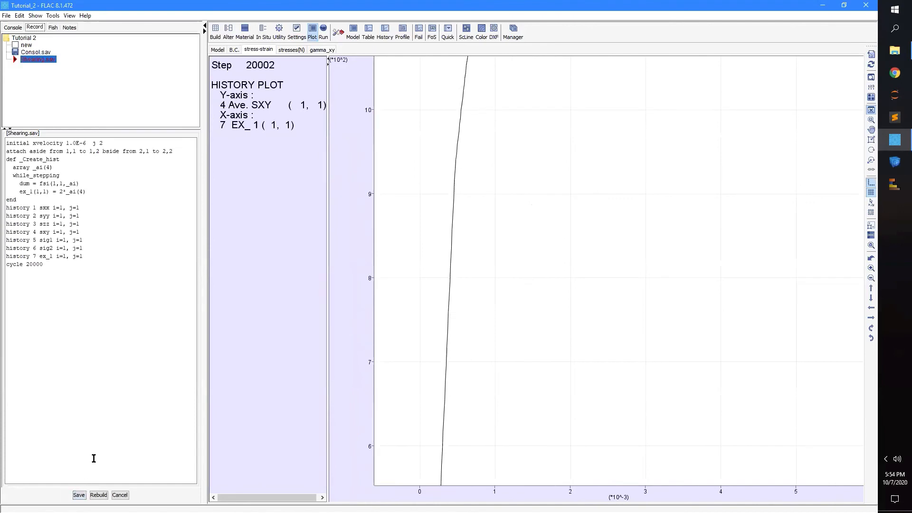
click(47, 265)
key(BackSpace)
key(BackSpace)
key(BackSpace)
key(BackSpace)
key(BackSpace)
text(463)
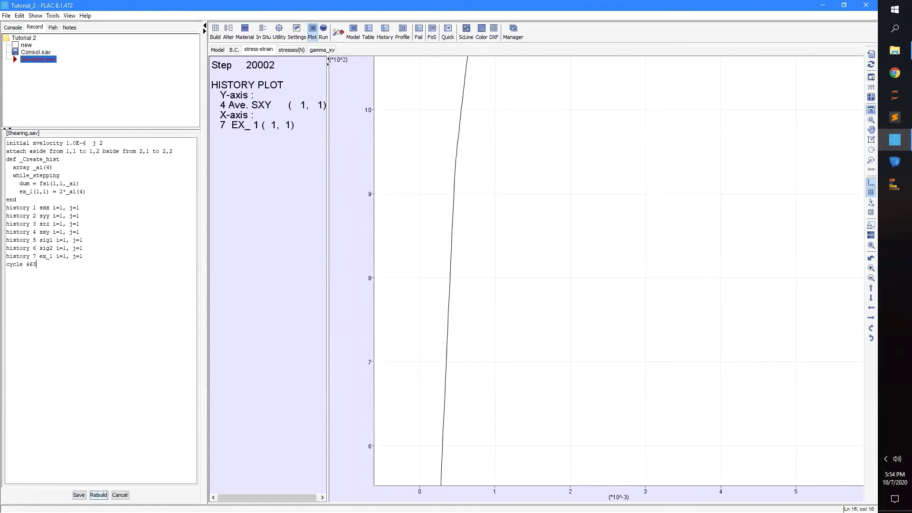
click(98, 494)
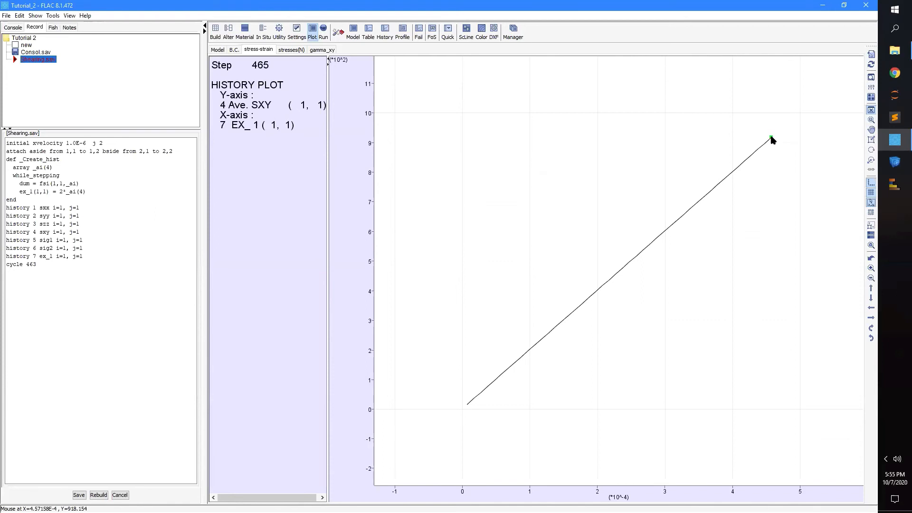
- Set the Shearing record's cycle count back to 20000, rebuild the model and save the Shearing state
click(64, 264)
key(BackSpace)
key(BackSpace)
key(BackSpace)
text(20000)
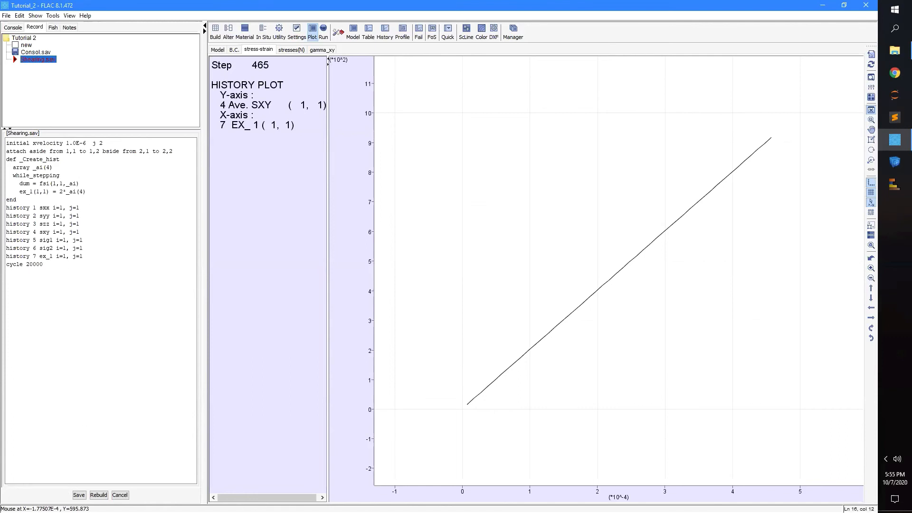
click(99, 495)
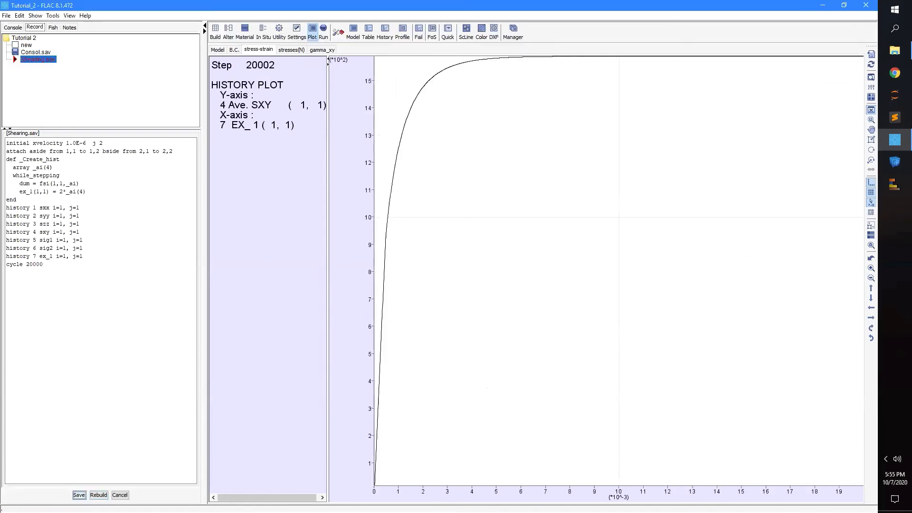
click(79, 494)
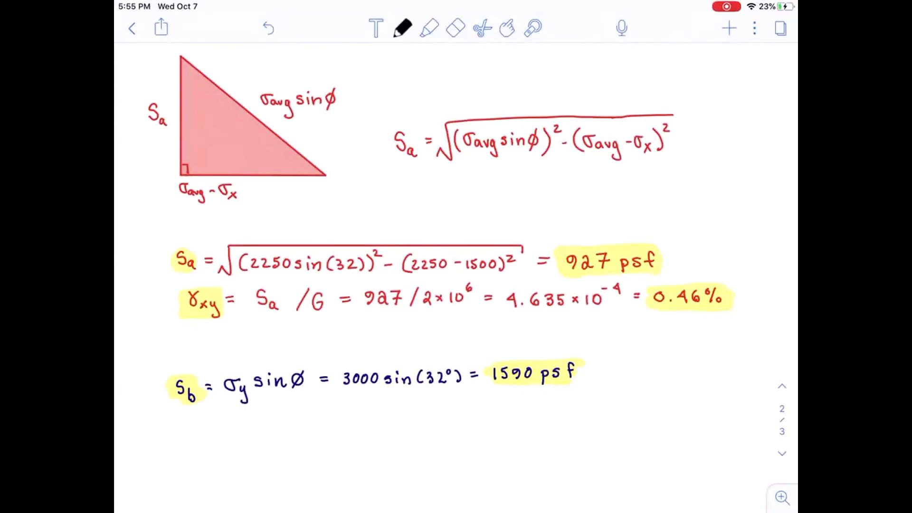
- In the handwritten calculation notes, correct the gamma_xy shear strain percentage to 0.046% in red ink
click(455, 28)
mouse_move(677, 299)
mouse_down()
mouse_move(709, 292)
mouse_move(719, 300)
mouse_up()
click(402, 28)
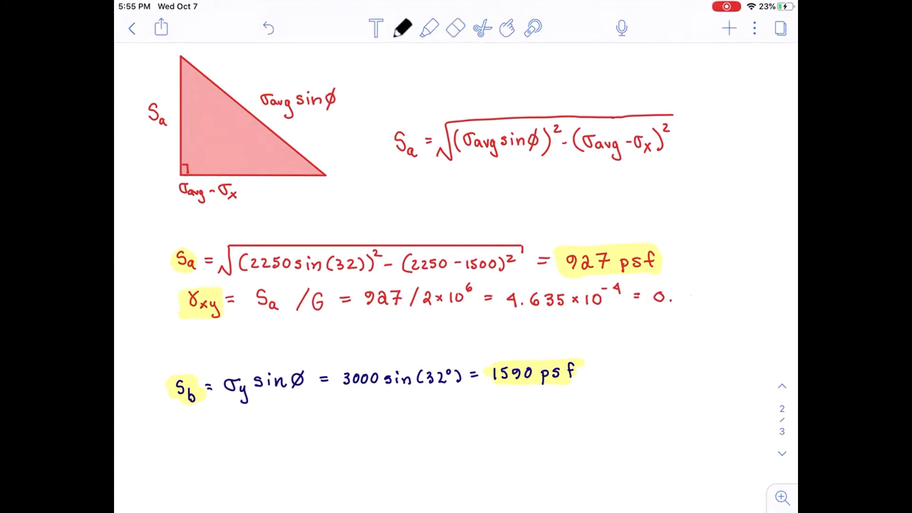
click(402, 28)
click(484, 83)
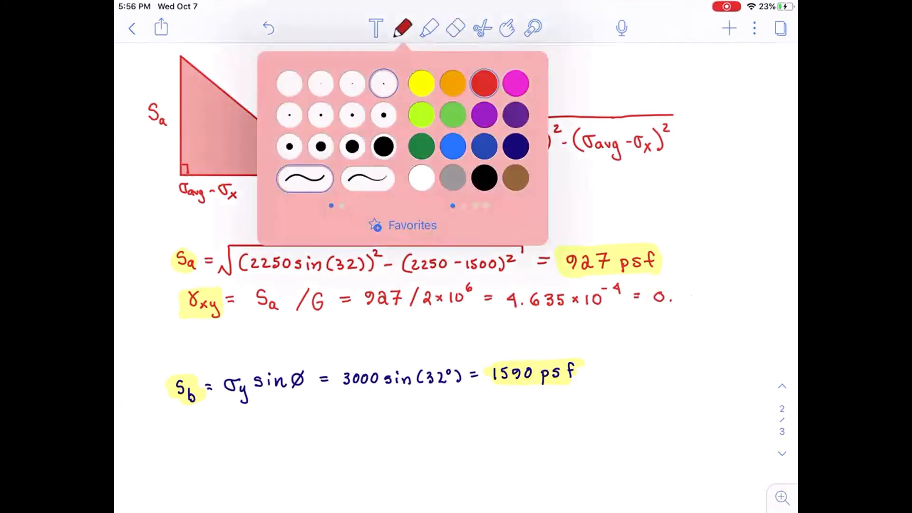
mouse_move(682, 291)
mouse_down()
mouse_move(697, 302)
mouse_move(716, 287)
mouse_move(719, 300)
mouse_move(730, 296)
mouse_up()
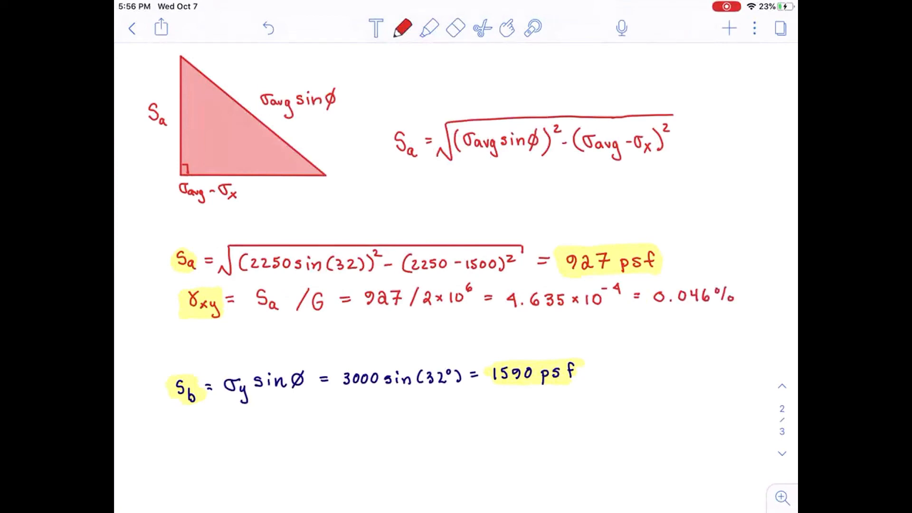
- Highlight the corrected shear strain percentage in yellow and return to the Mohr circle diagram above the calculations
click(429, 28)
mouse_move(660, 292)
mouse_down()
mouse_move(721, 288)
mouse_move(649, 296)
mouse_move(721, 298)
mouse_up()
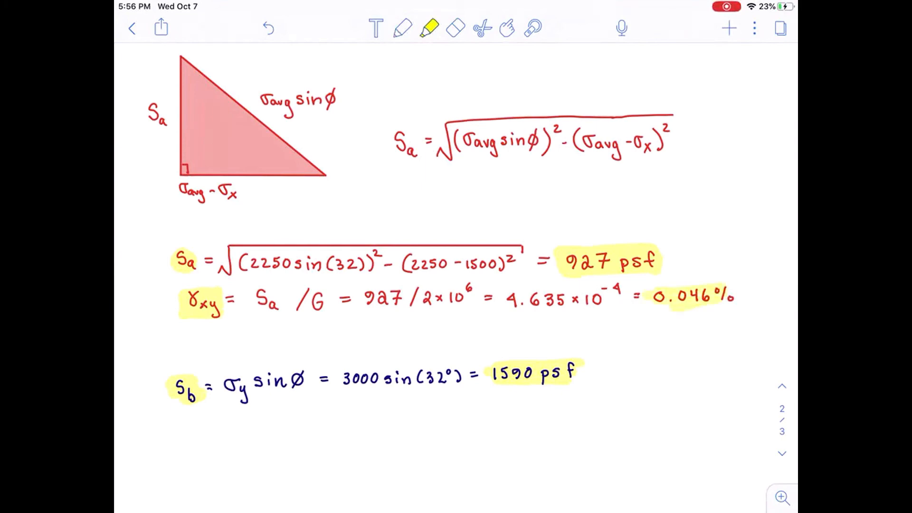
scroll(456, 256, up, 15)
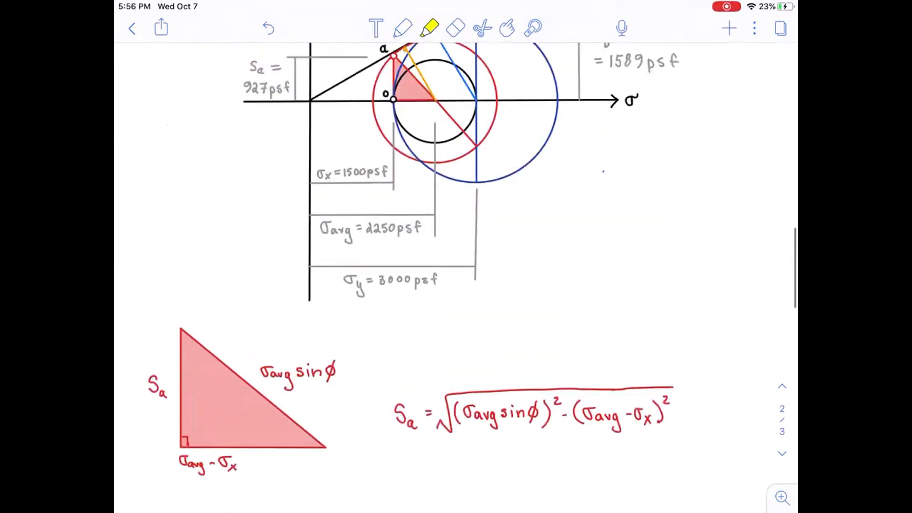
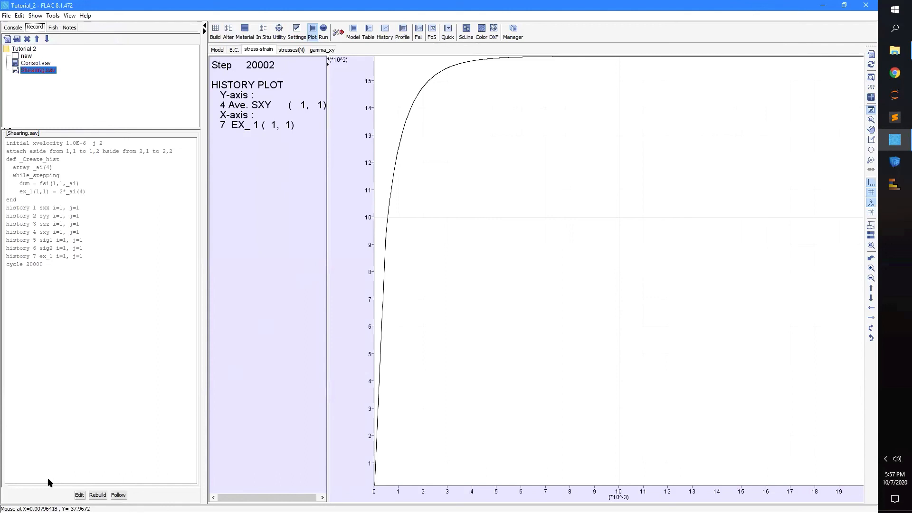
- Switch back to FLAC, open the Shearing record for editing and copy all of its commands
click(79, 495)
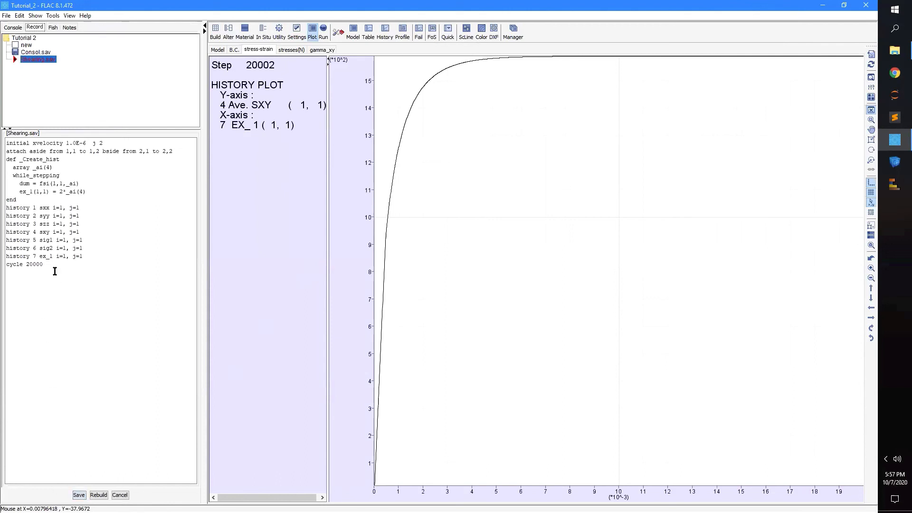
drag(1, 118, 1, 120)
key(ctrl+c)
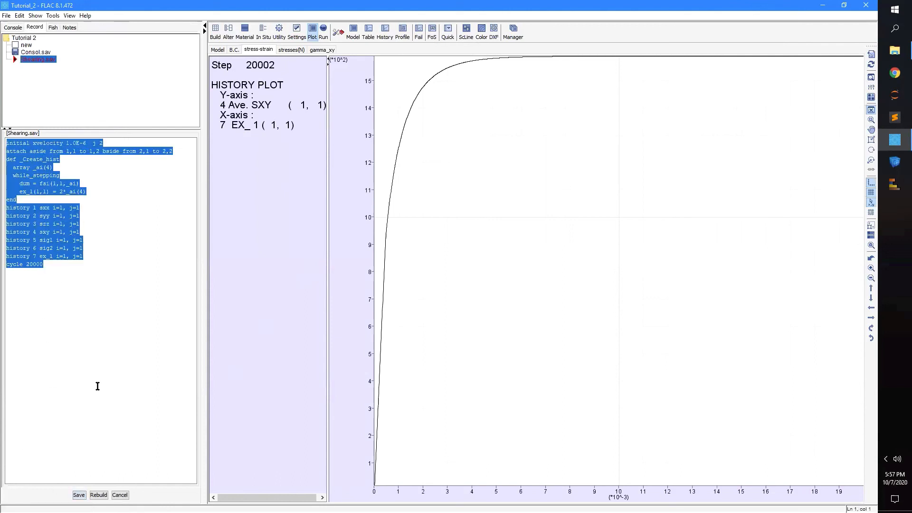
- Discard the open Shearing edit, restore the Consol state and add a new branch after it containing the copied shearing commands
click(120, 495)
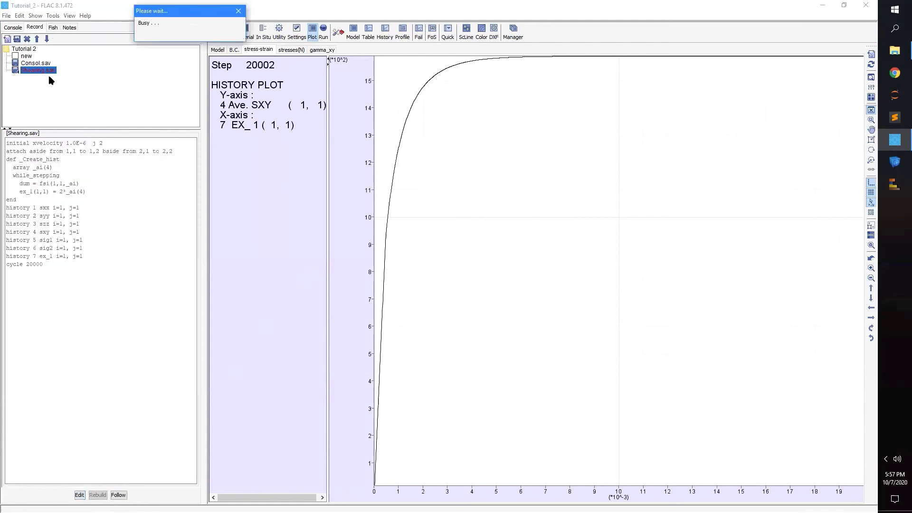
click(32, 56)
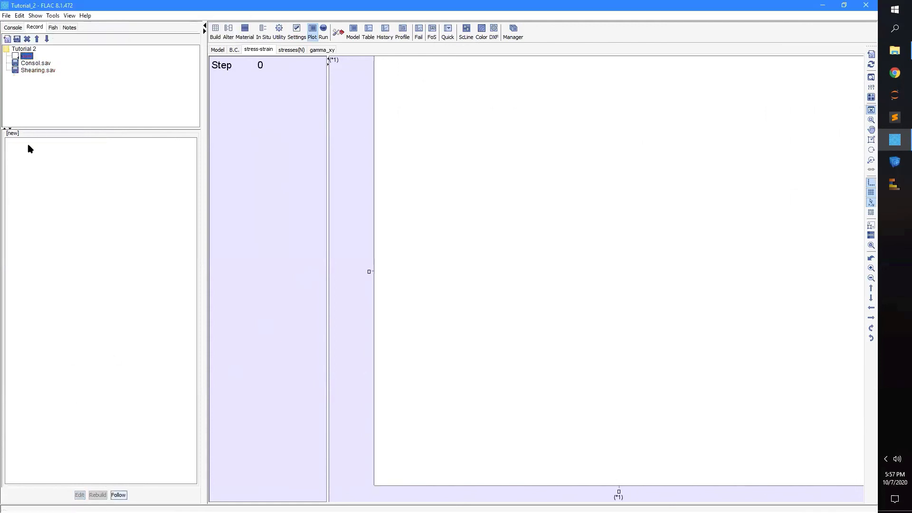
click(34, 63)
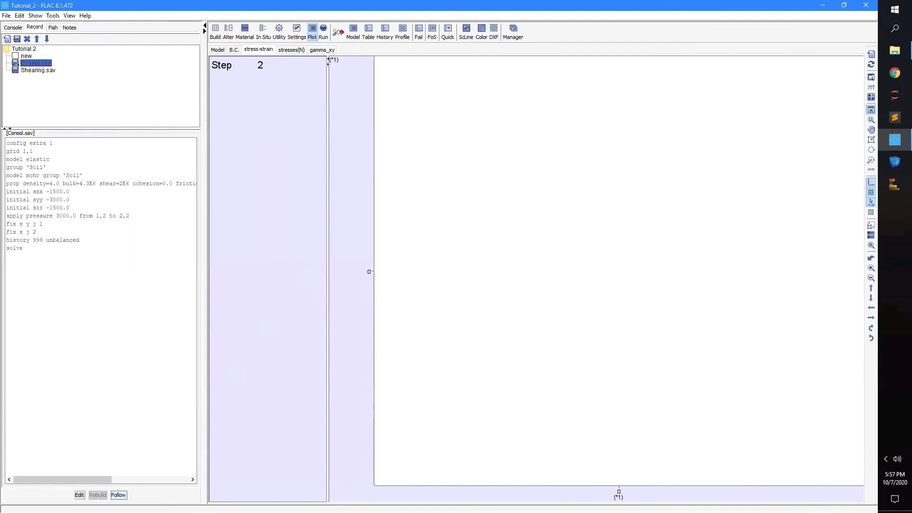
click(118, 495)
click(71, 407)
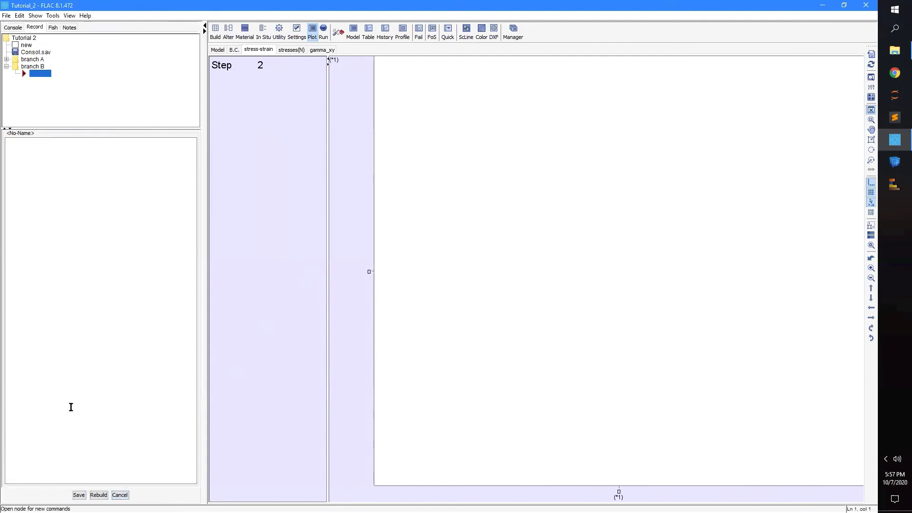
key(ctrl+v)
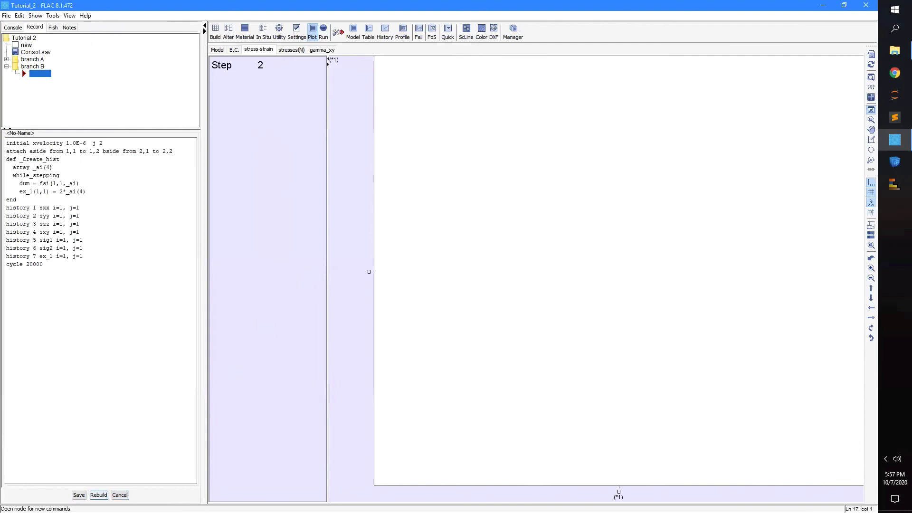
- Rebuild the model from the new branch's commands and save the state as Cyclic_Shear
click(103, 495)
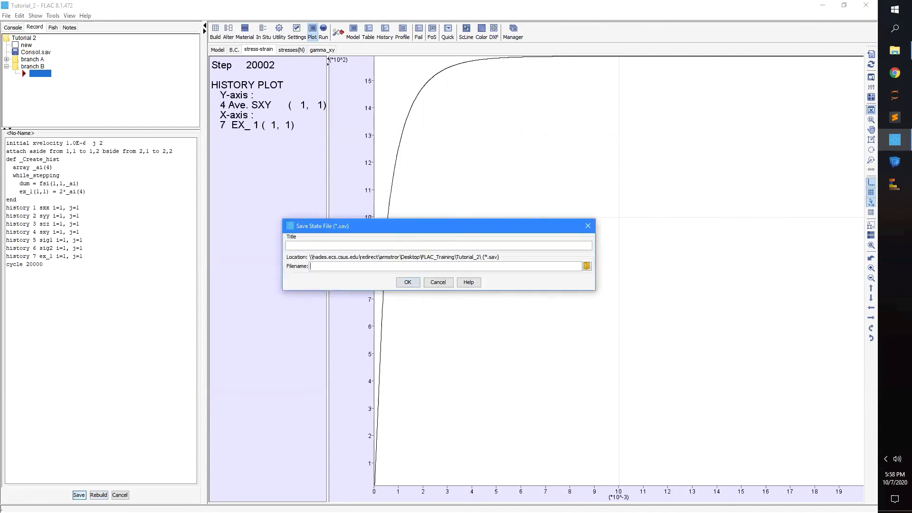
text(clic_Shear)
key(Return)
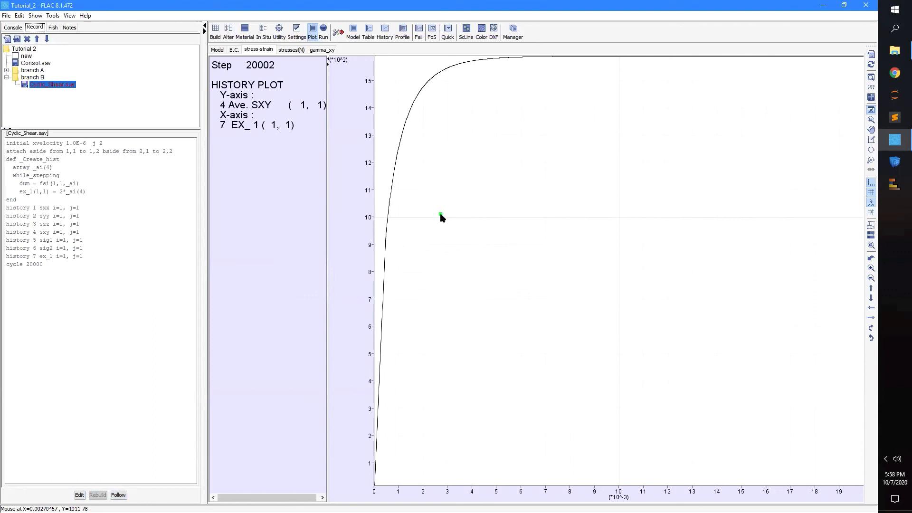
- In the Cyclic_Shear record, move the initial xvelocity line below history 7 under a "; 1/4 cycle" comment, just before cycle 20000
click(79, 495)
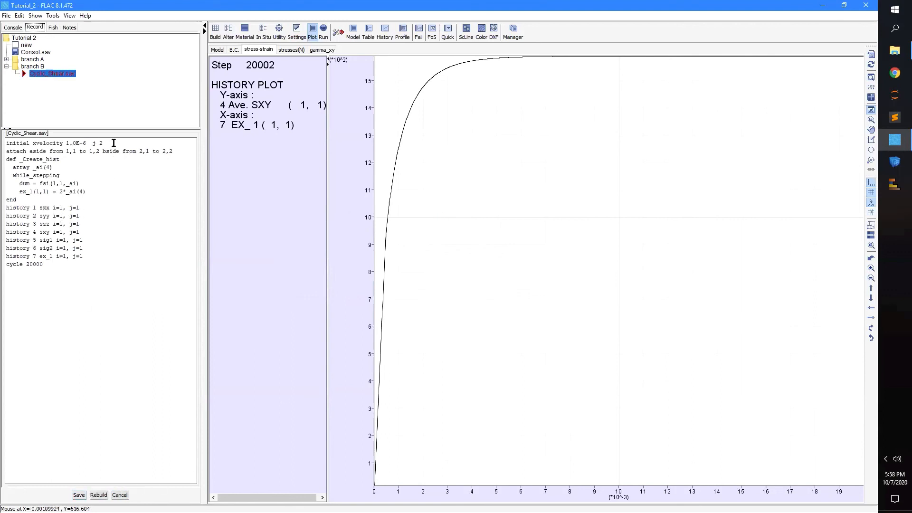
drag(114, 142, 2, 142)
key(ctrl+c)
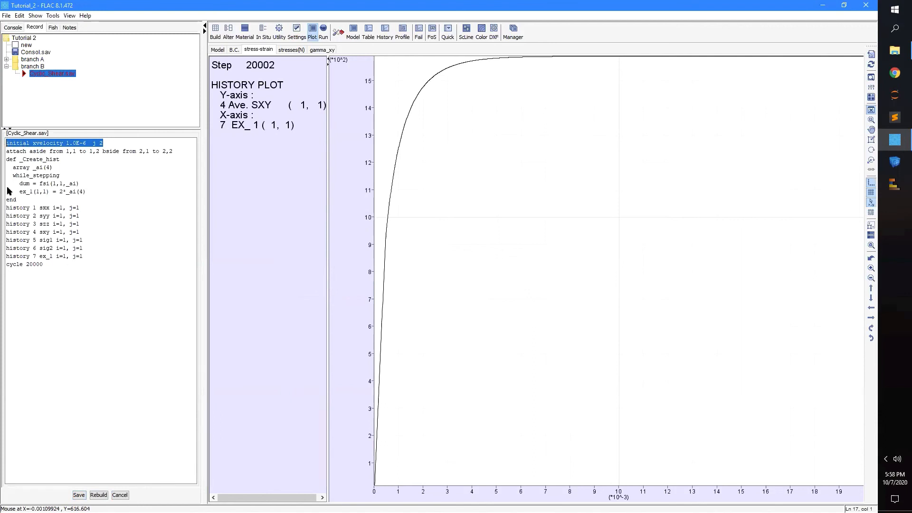
key(Delete)
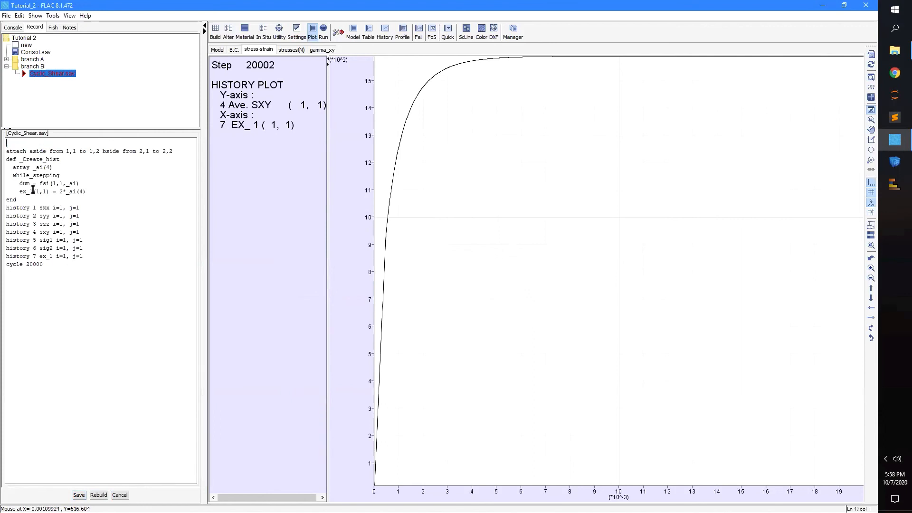
click(92, 258)
key(Return)
text(; 1/4 cycl)
text(le)
key(Return)
key(ctrl+v)
key(Return)
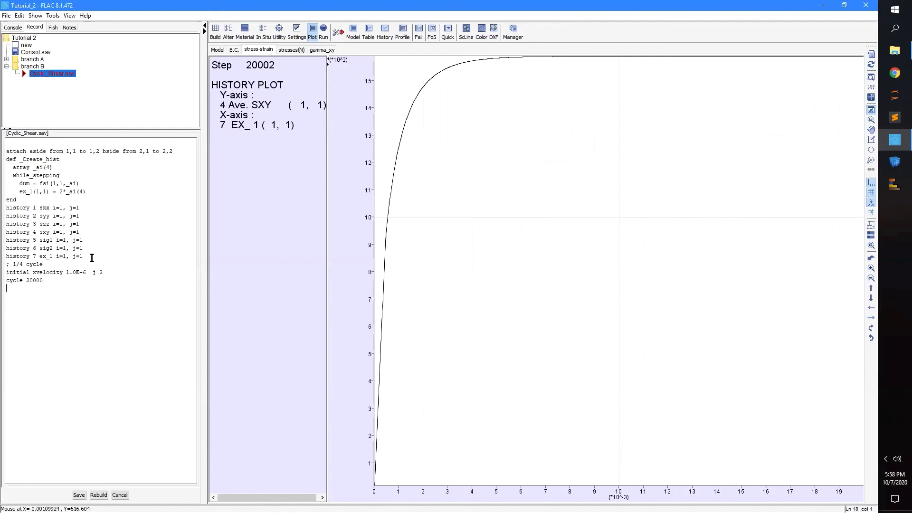
- Add a "; 1/2 cycle" block with initial xvelocity -1.0E-6 j 2 and a 40000-step cycling command, and try rebuilding the model
text(; 1/2 cycle)
key(Return)
key(ctrl+v)
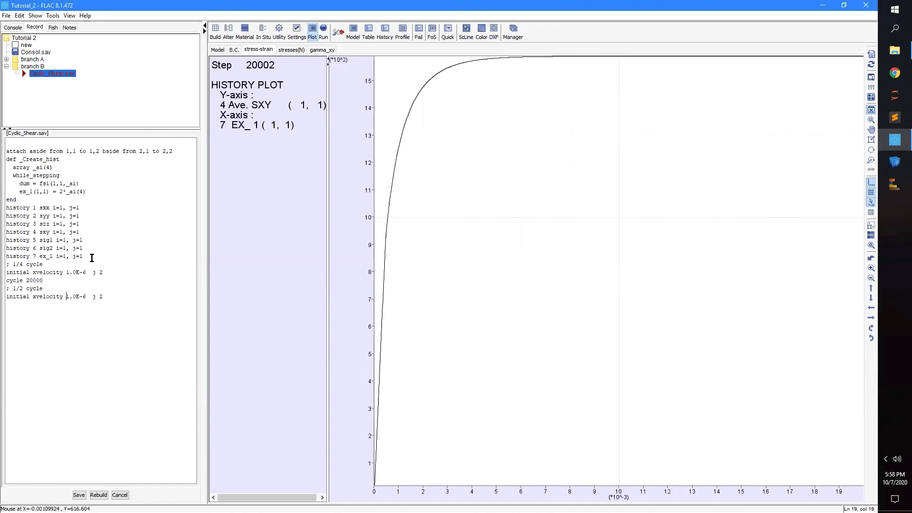
text(-)
key(Return)
text(cyclc 40000)
click(98, 494)
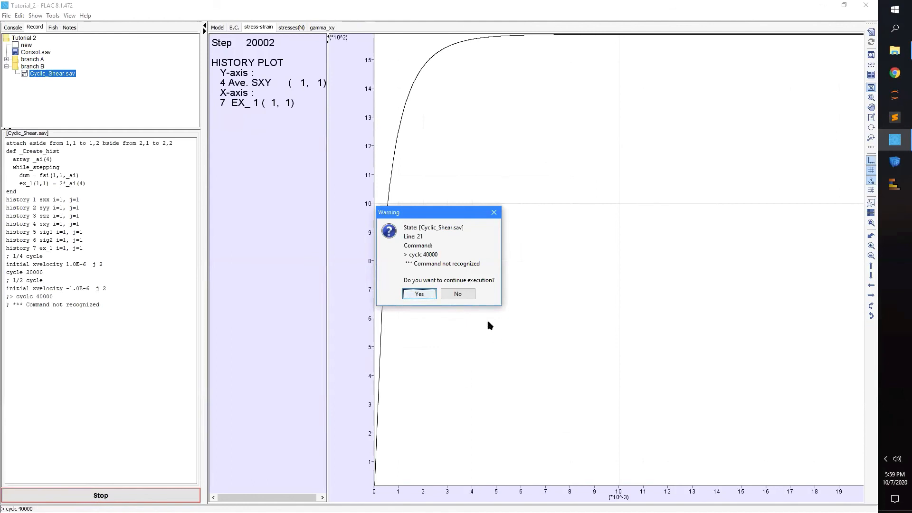
click(467, 295)
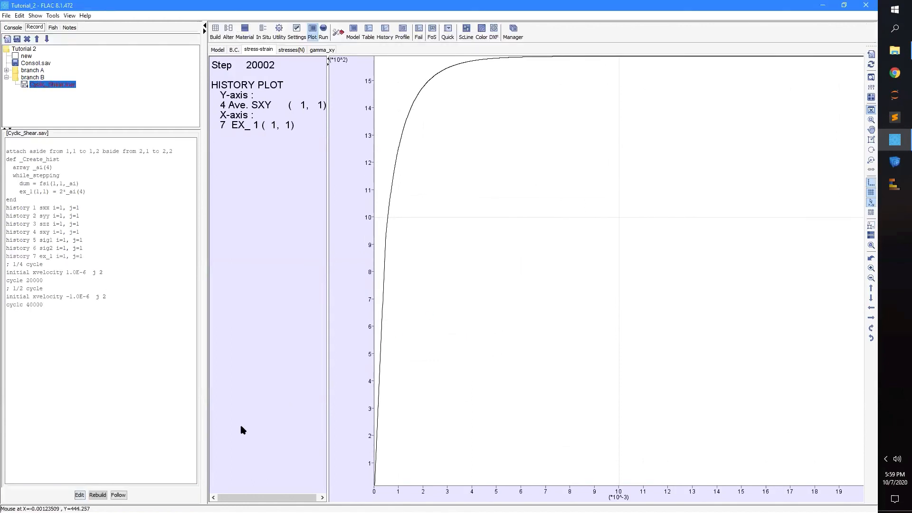
- Correct the misspelled cyclc command to cycle 40000 in the Cyclic_Shear record and rebuild the model
click(80, 494)
click(26, 305)
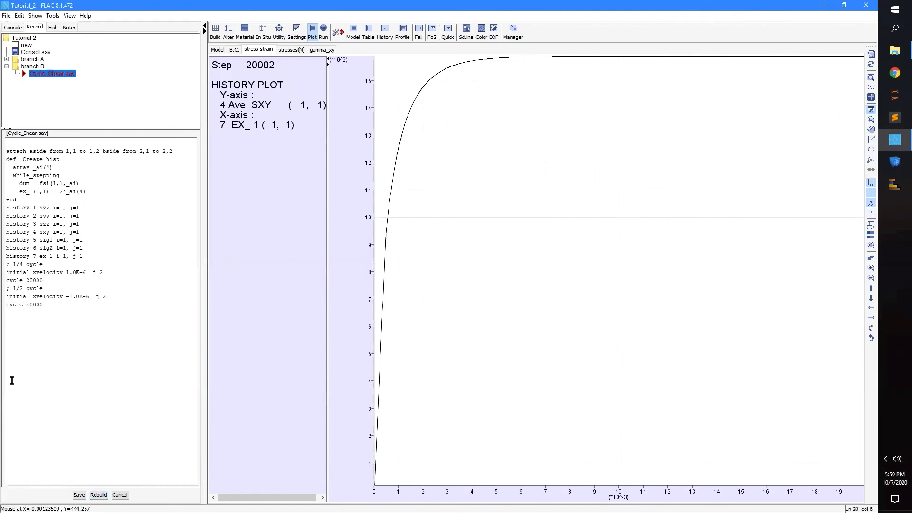
click(98, 494)
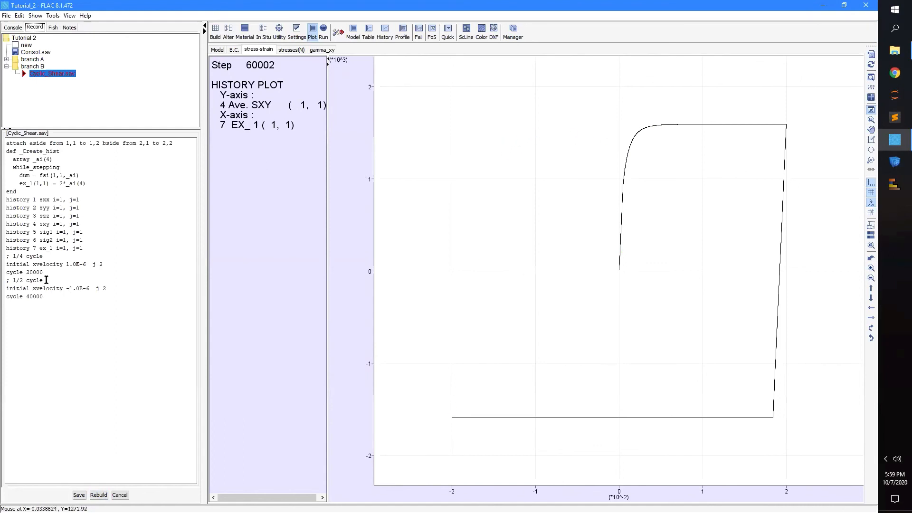
- Append a copy of the 1/4 cycle block after cycle 40000, rebuild the model, check the full stress-strain loop and save the Cyclic_Shear state
drag(44, 272, 6, 256)
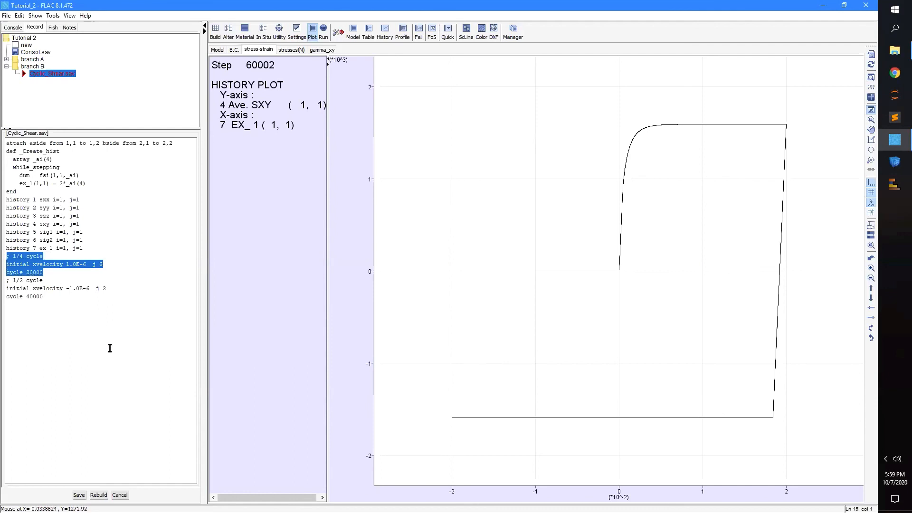
key(ctrl+c)
click(70, 332)
key(ctrl+v)
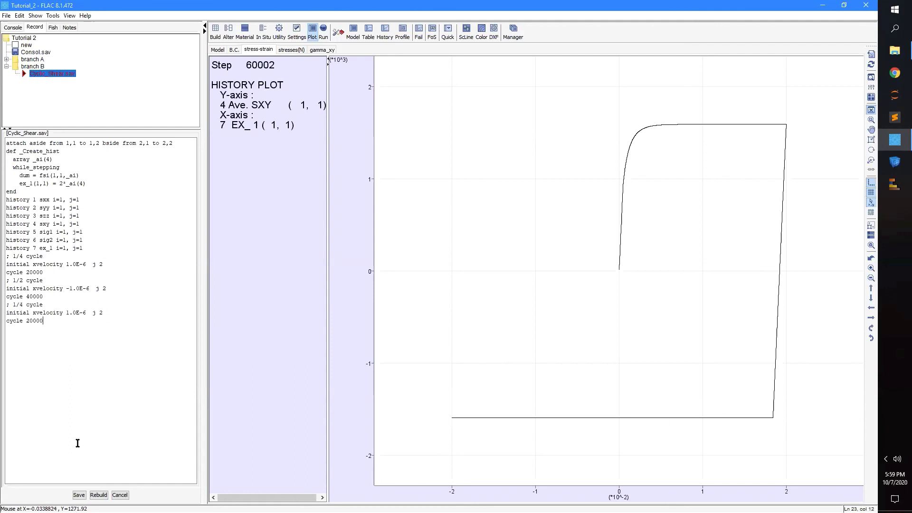
click(98, 494)
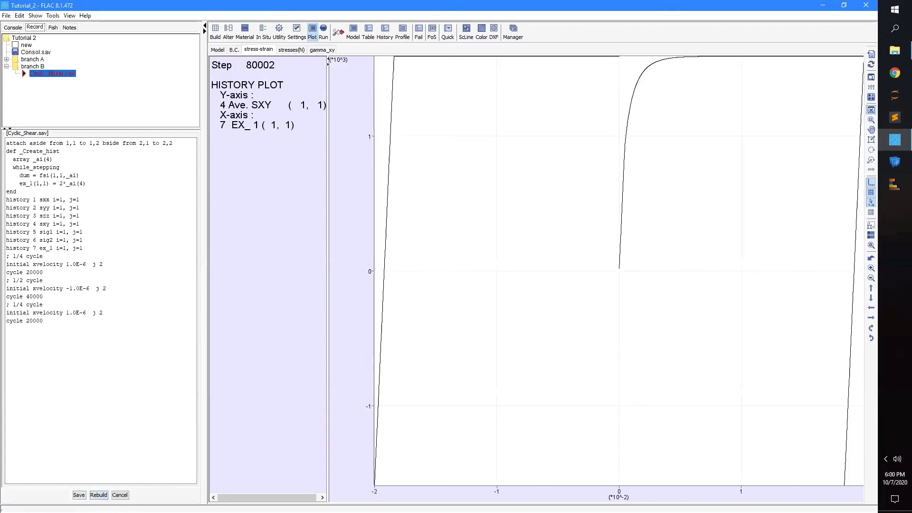
scroll(499, 320, up, 1)
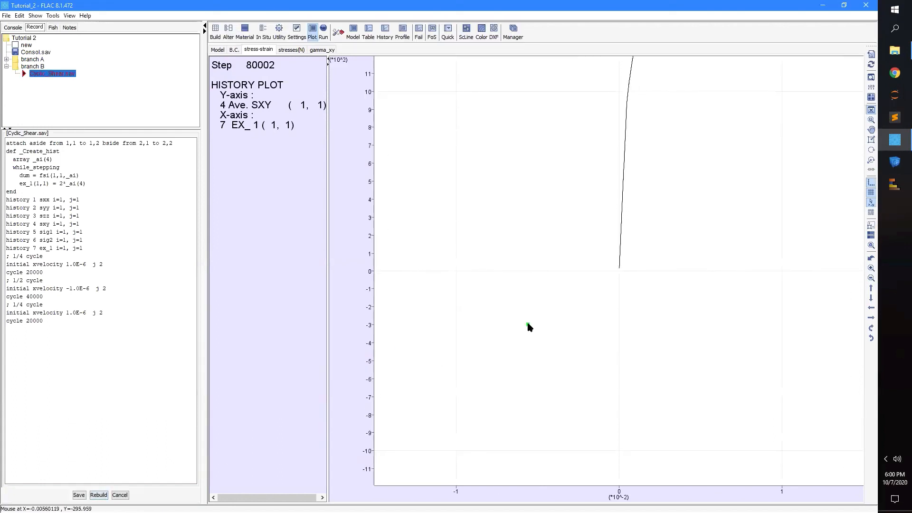
scroll(527, 326, down, 1)
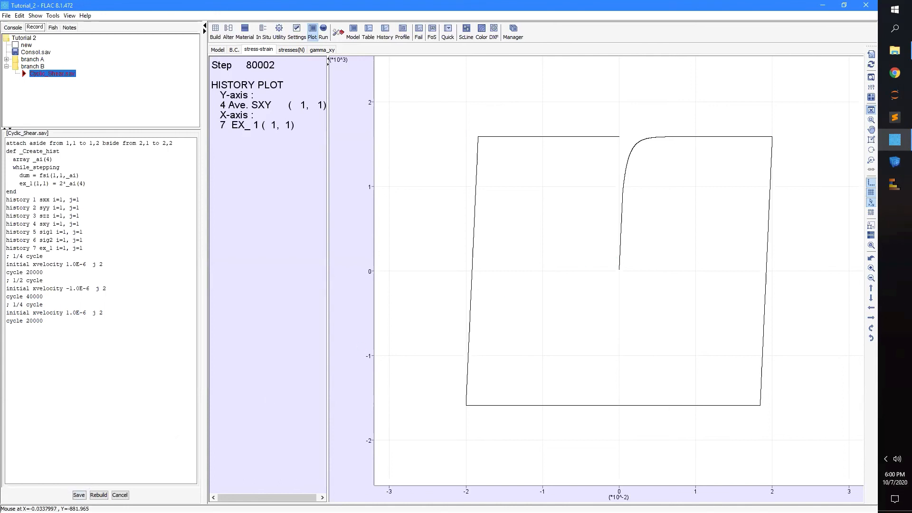
click(75, 493)
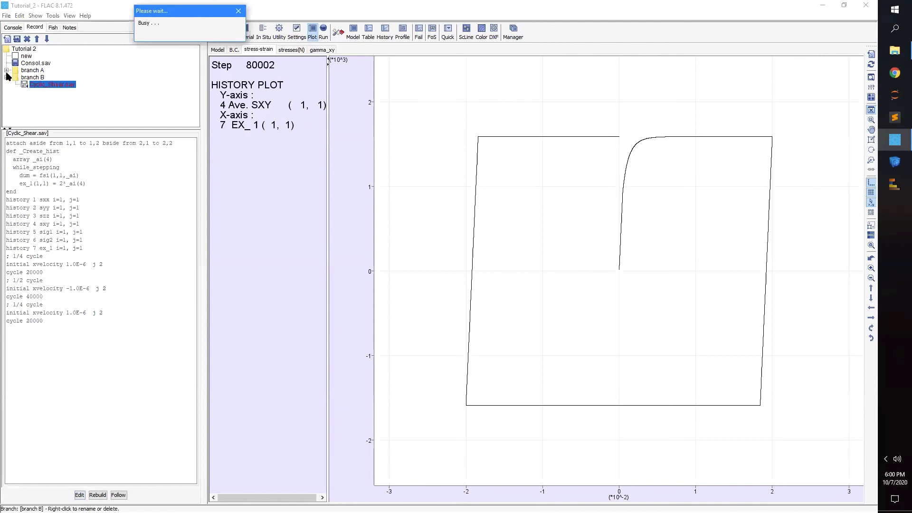
- Expand branch A and rename its Shearing state and file to Monotonic_Shearing
click(7, 70)
click(40, 78)
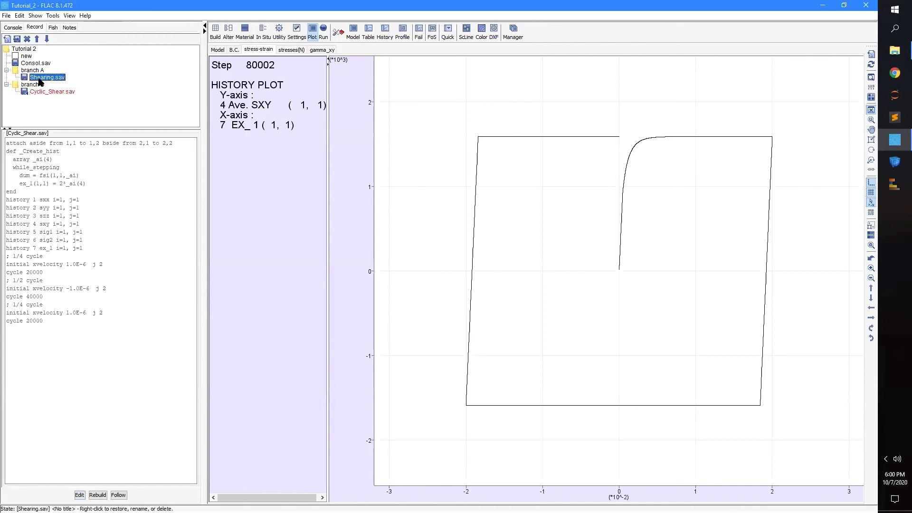
right_click(40, 82)
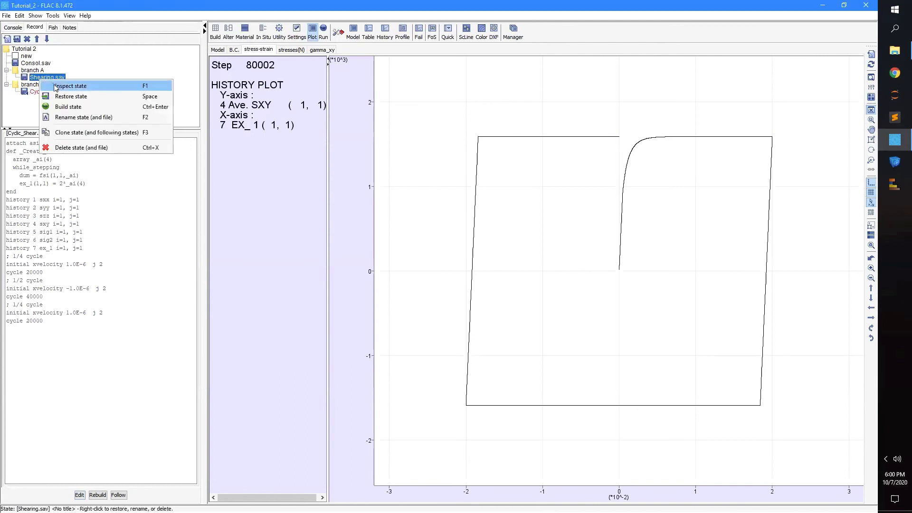
click(76, 116)
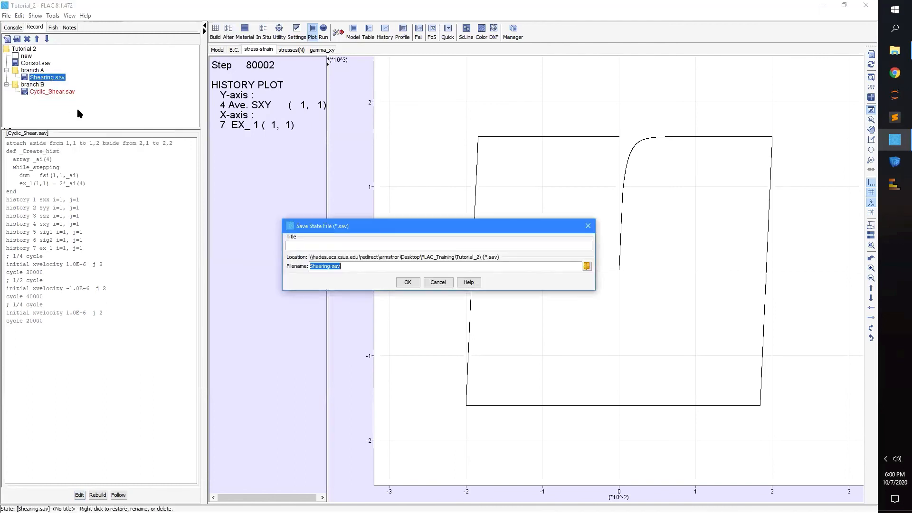
click(322, 266)
key(Home)
text(Monotonic_)
key(Return)
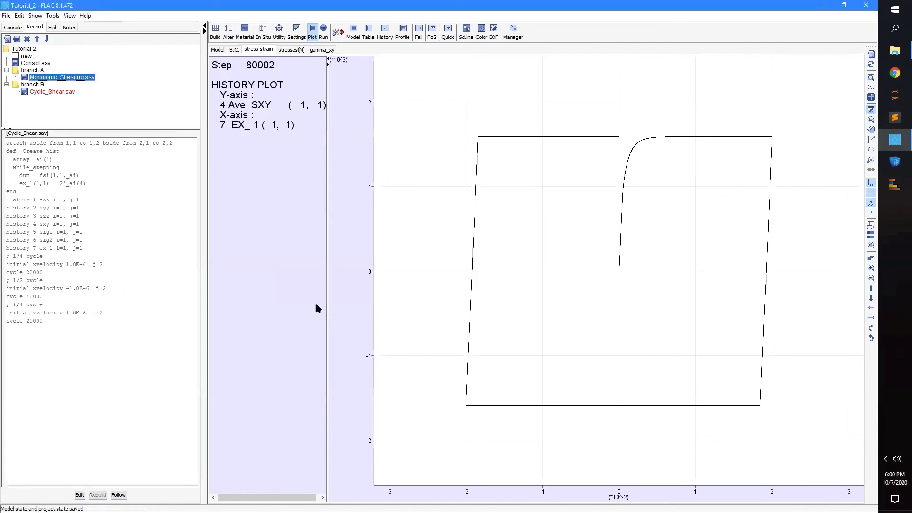
- Rename the Cyclic_Shear state and file in branch B to Cyclic_Shearing
right_click(53, 91)
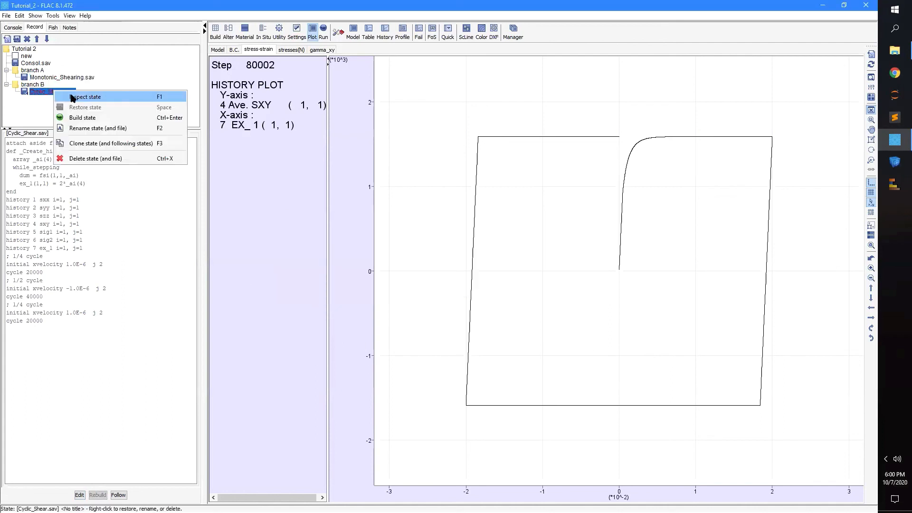
click(84, 132)
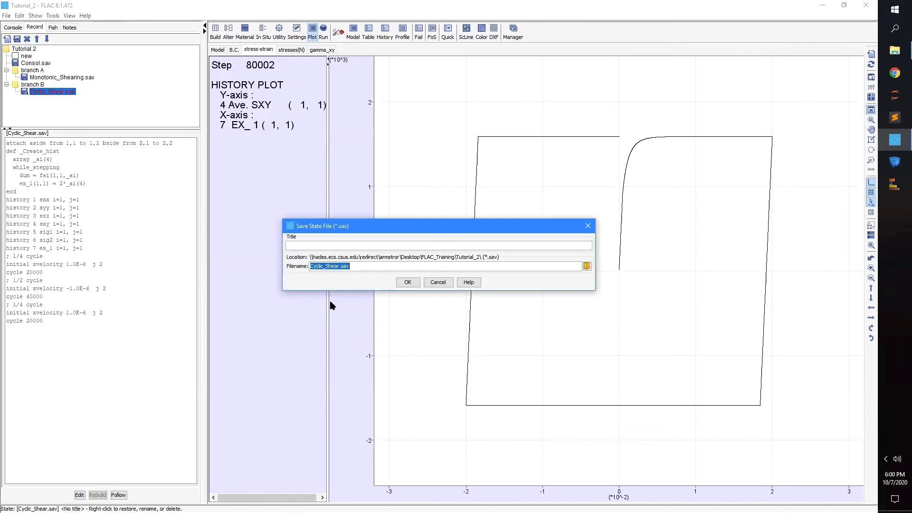
click(340, 265)
text(ing)
key(Return)
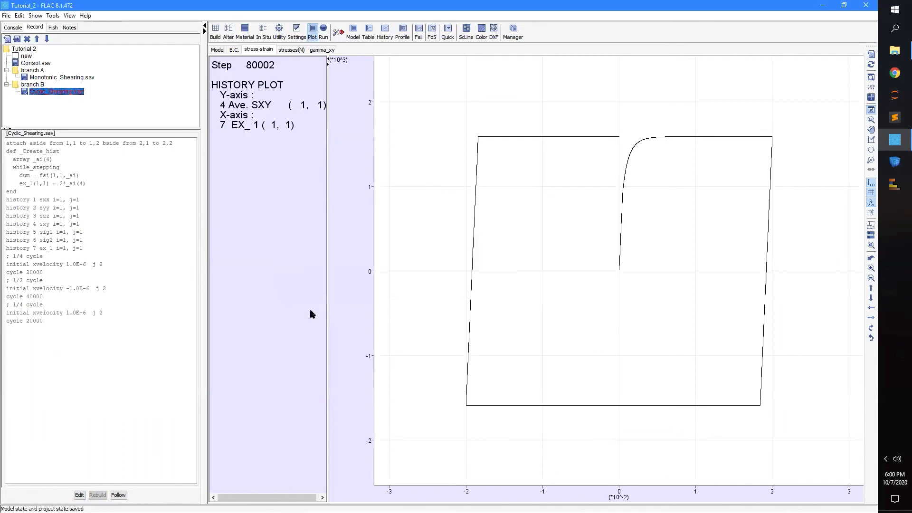
- Rename branch A of the project record to Monotonic
click(32, 71)
right_click(33, 72)
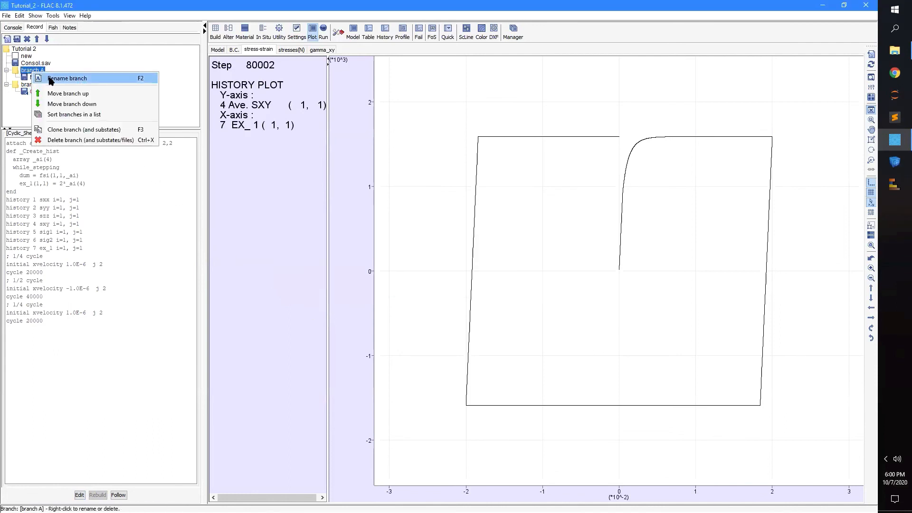
click(52, 77)
text(Monotonic)
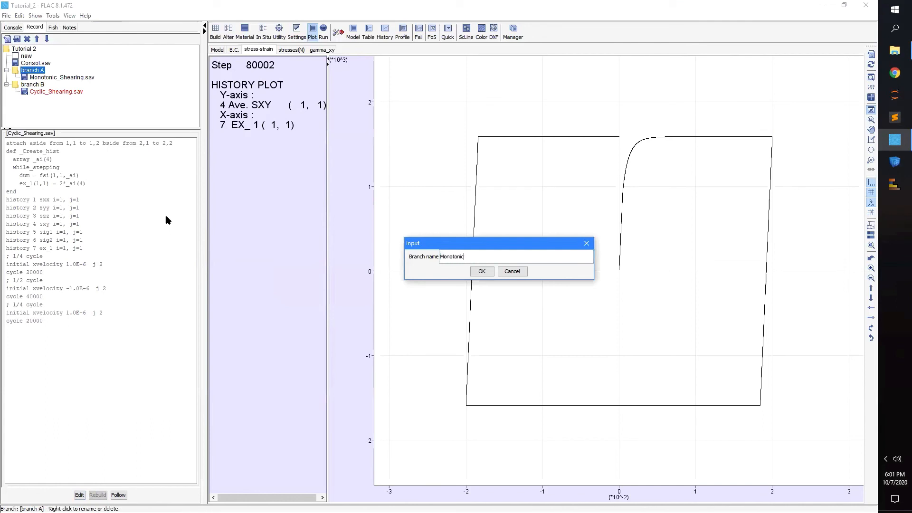
key(Return)
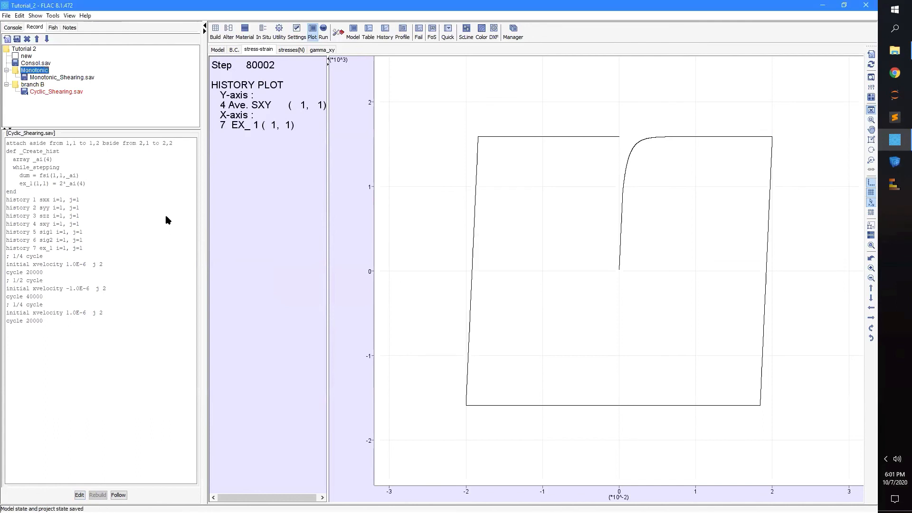
- Rename branch B of the project record to Cyclic and save the project
click(32, 84)
right_click(32, 84)
click(53, 90)
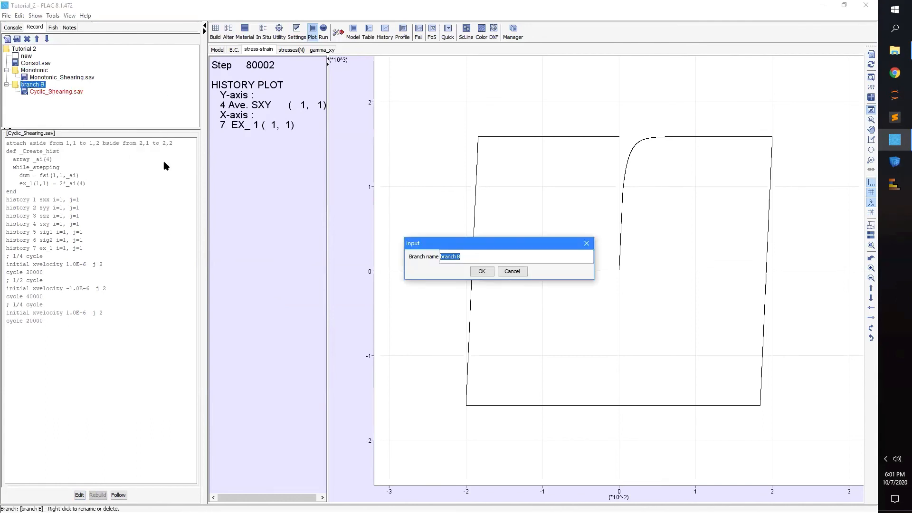
text(Cyclic)
key(Return)
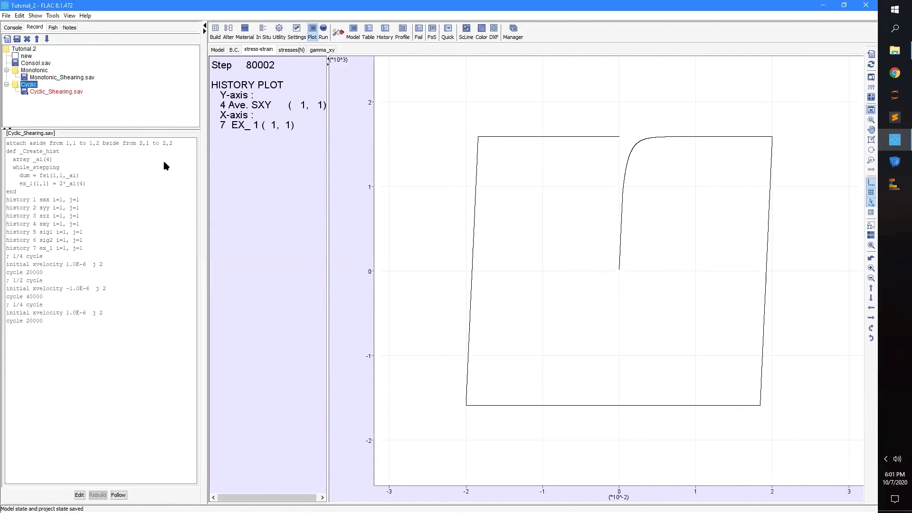
click(6, 16)
click(30, 63)
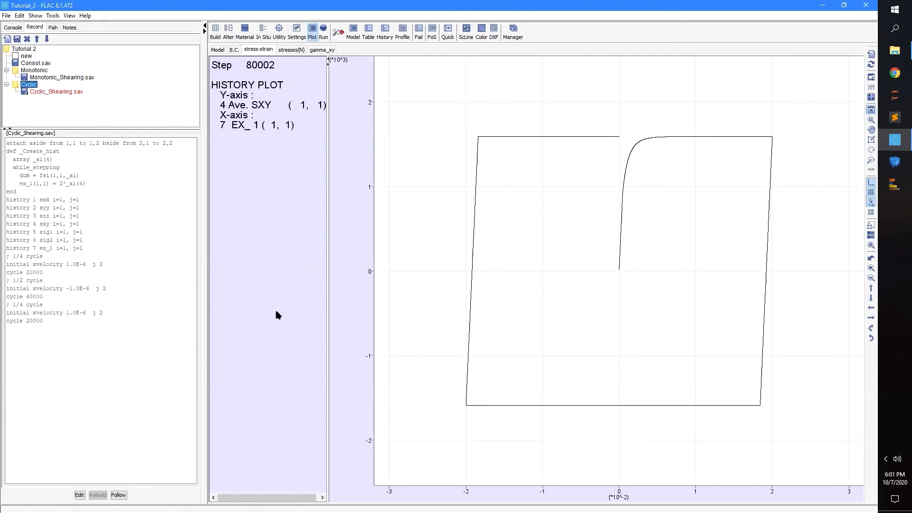